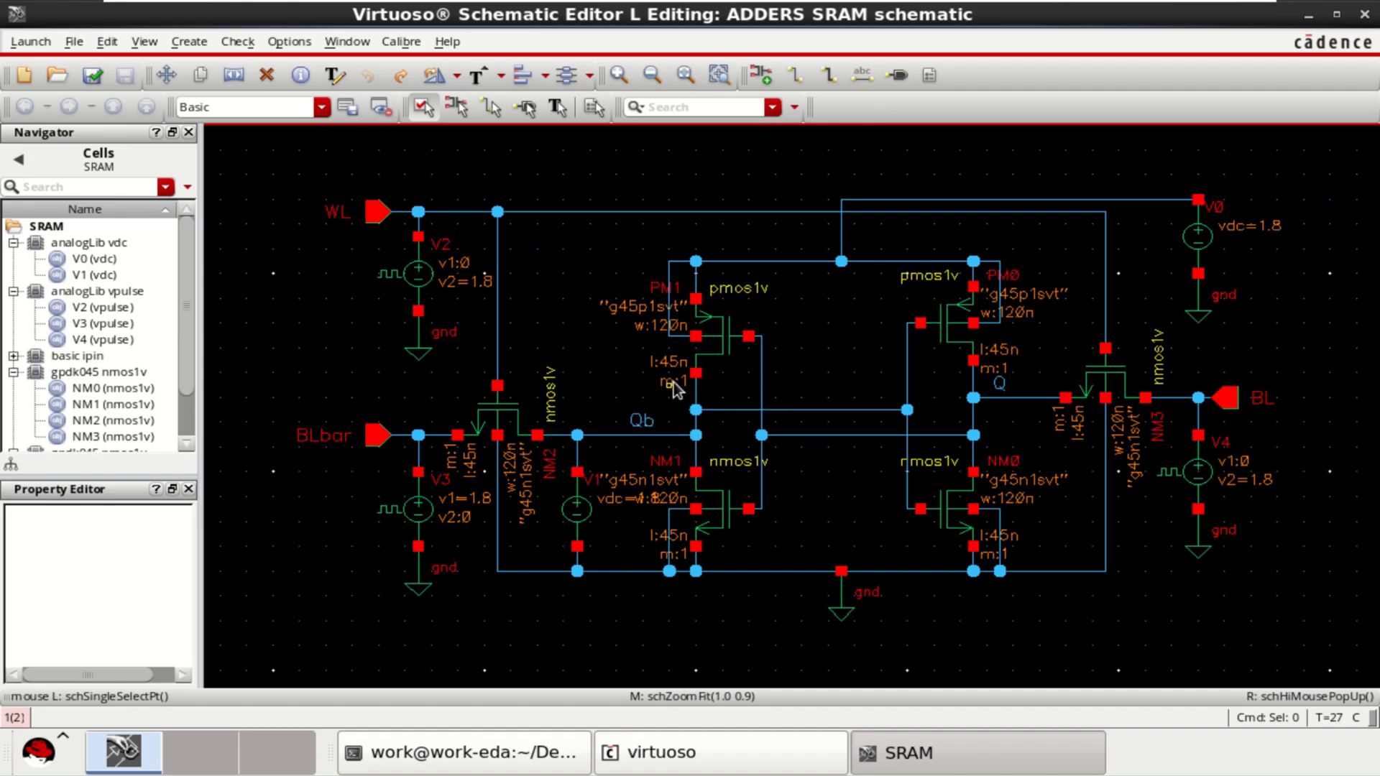
- Examine the SRAM schematic's two cross-coupled inverters, the Q and Qb nodes, supply V0, and the WL, BL and BLbar pins
drag(641, 240, 790, 559)
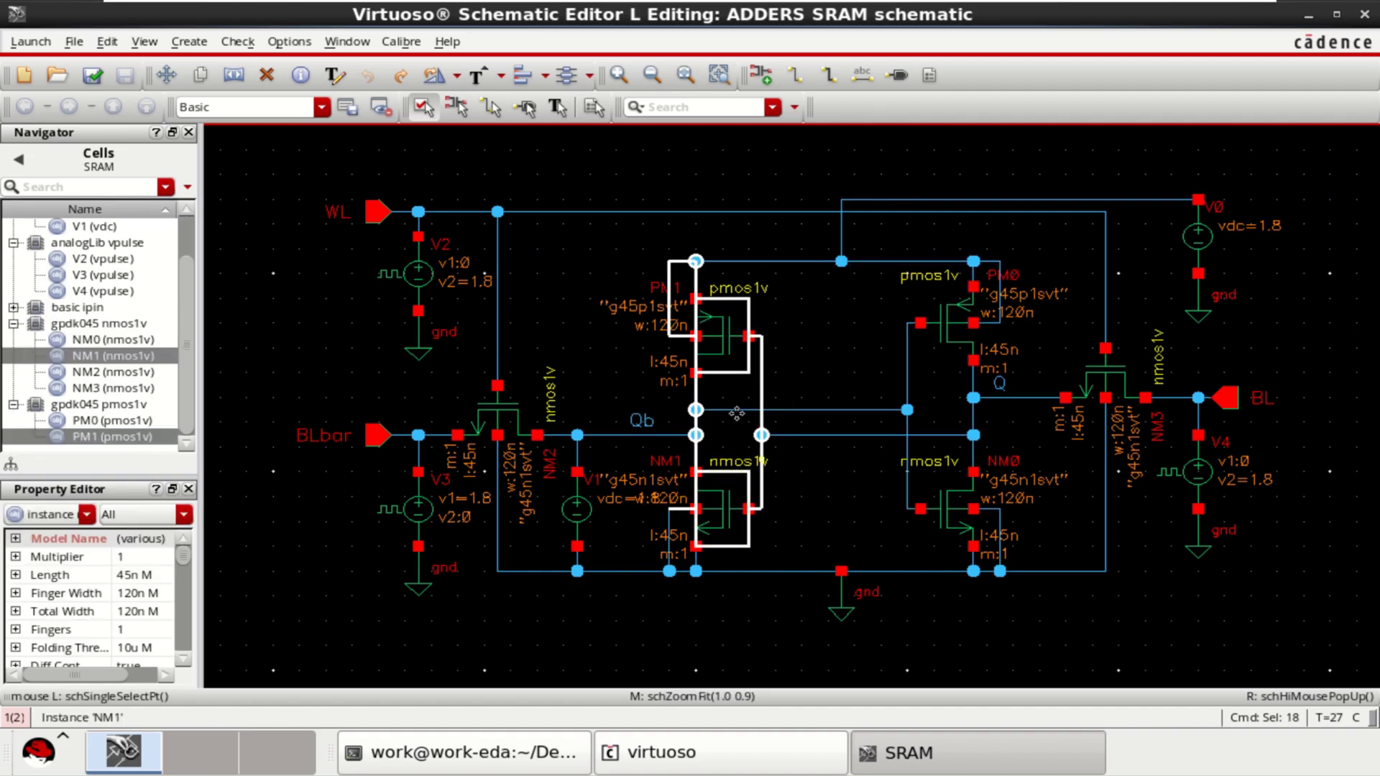
drag(880, 236, 1023, 556)
click(1044, 458)
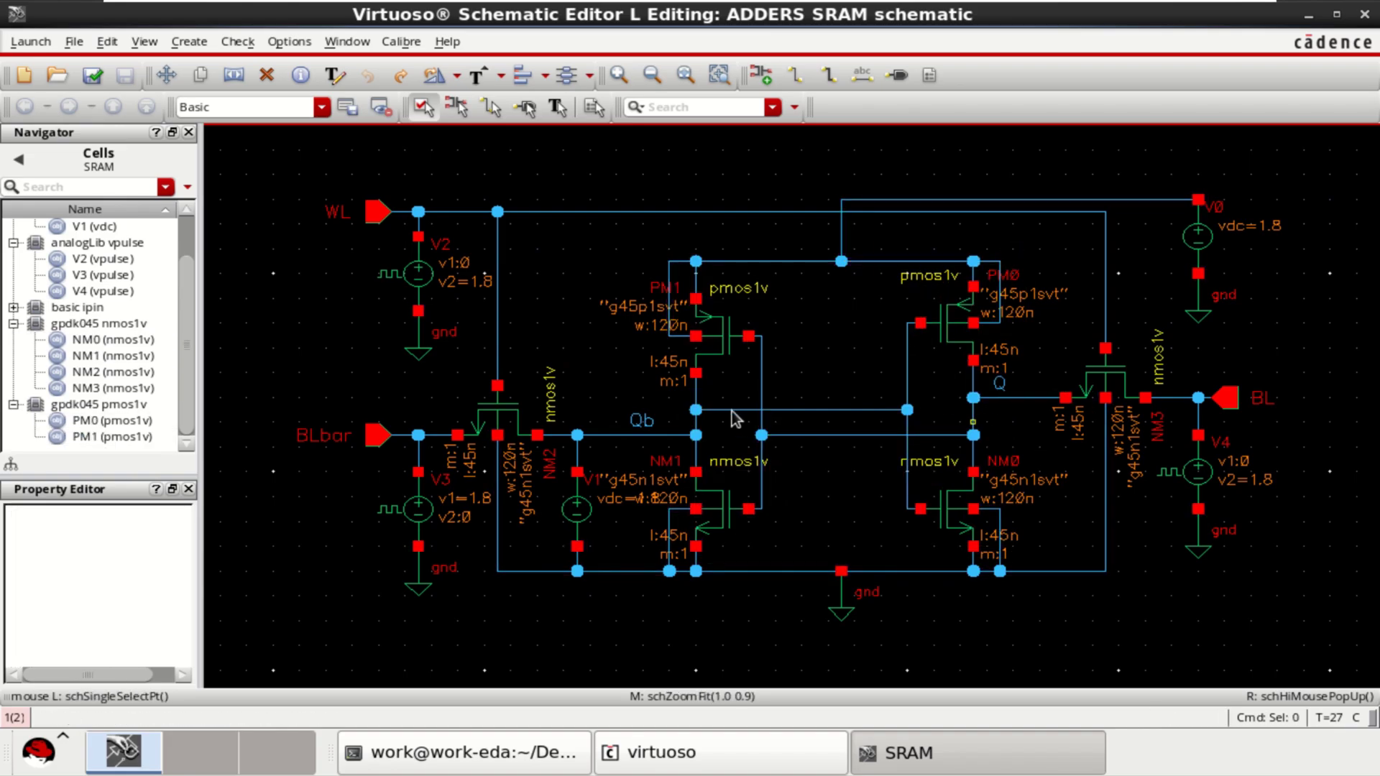
click(642, 420)
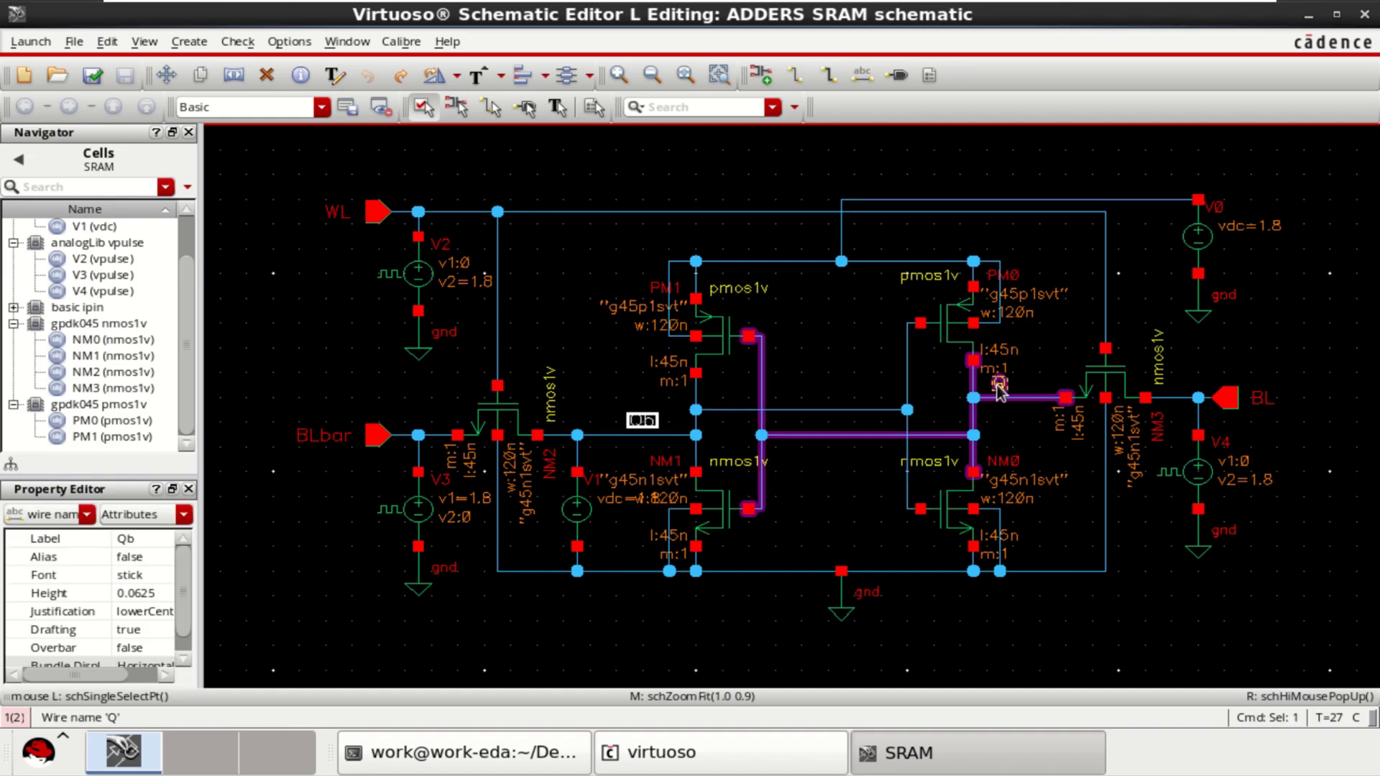
click(996, 386)
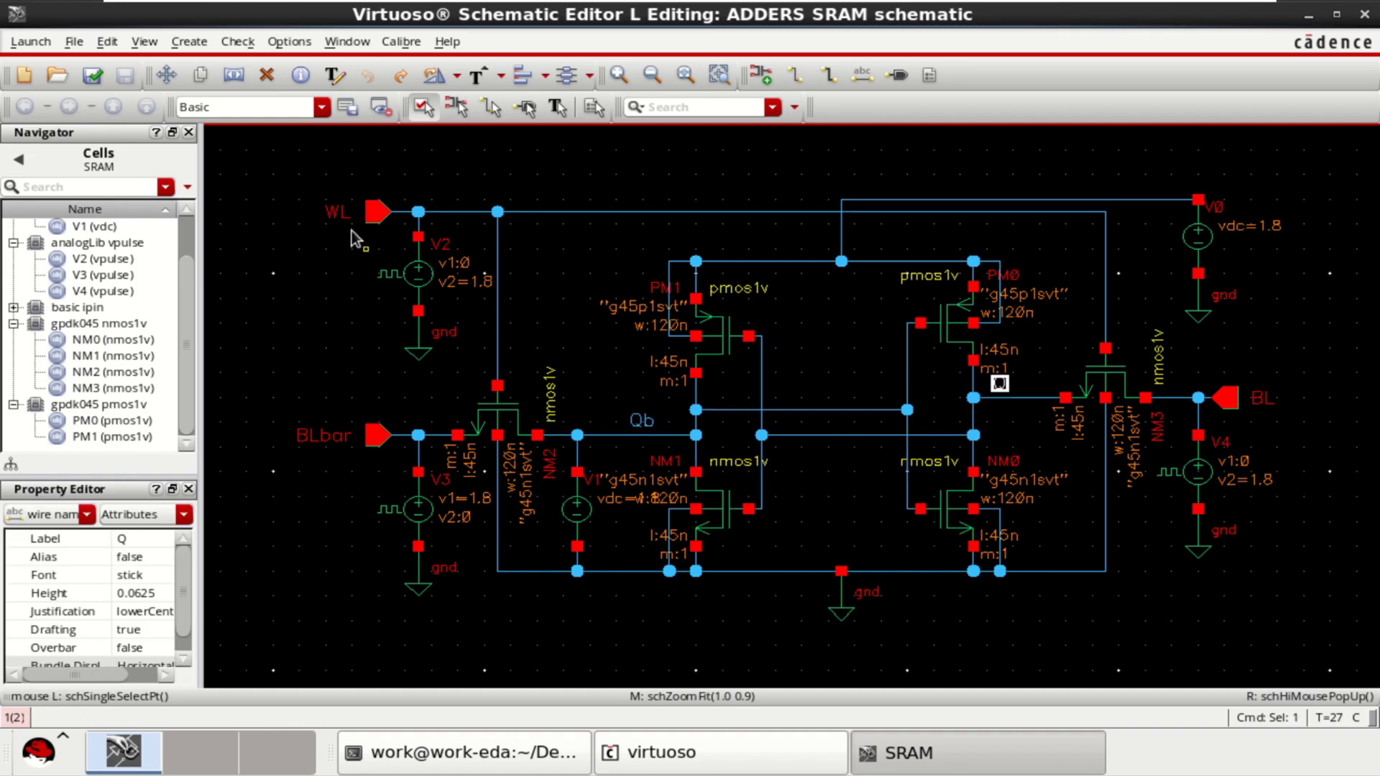
click(331, 214)
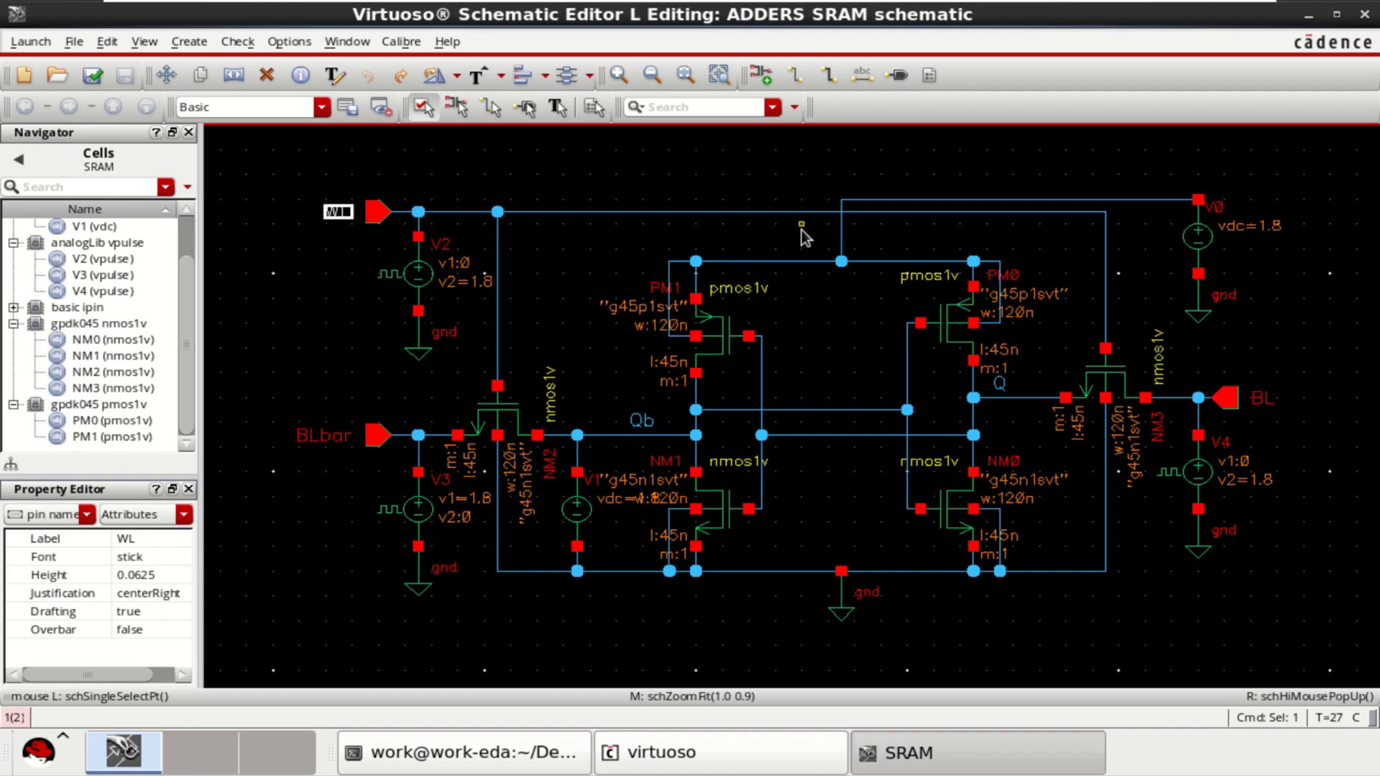
click(1222, 245)
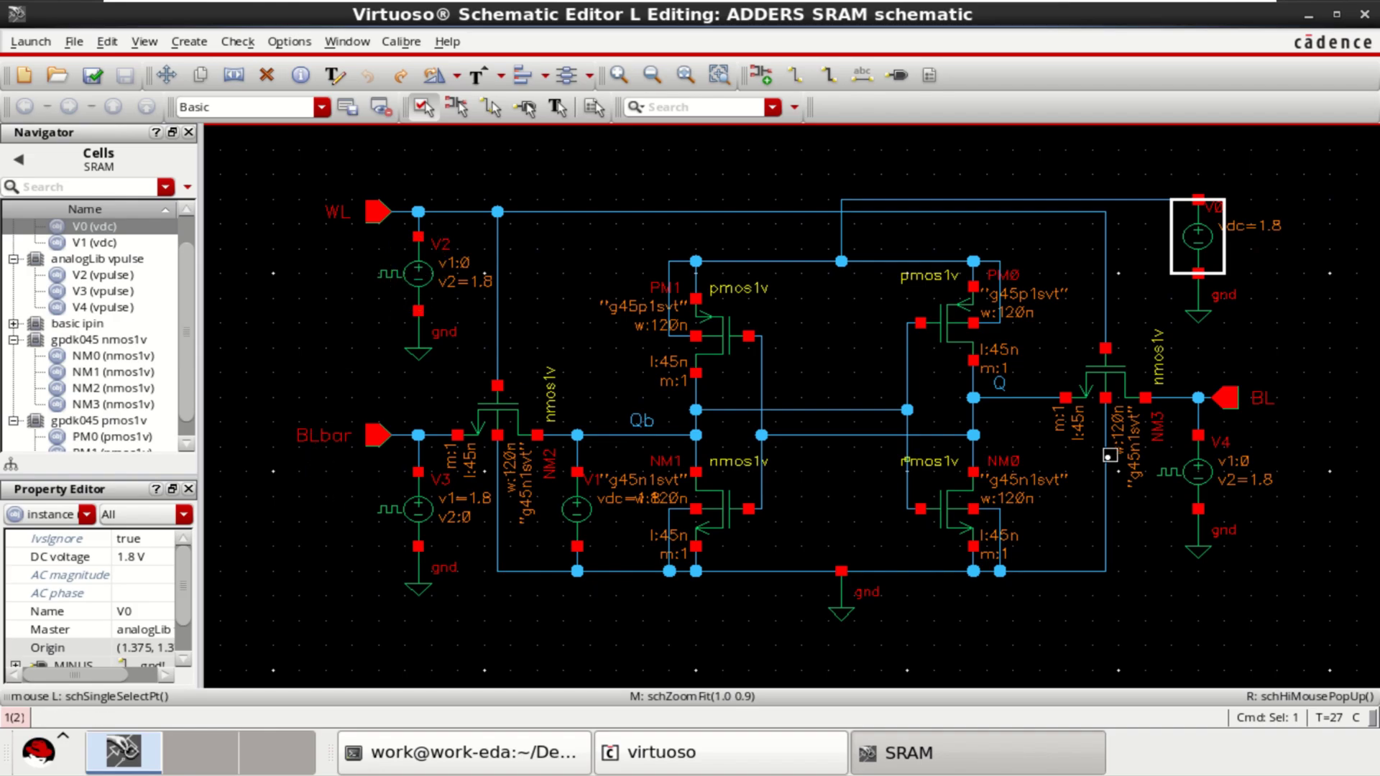
click(1244, 420)
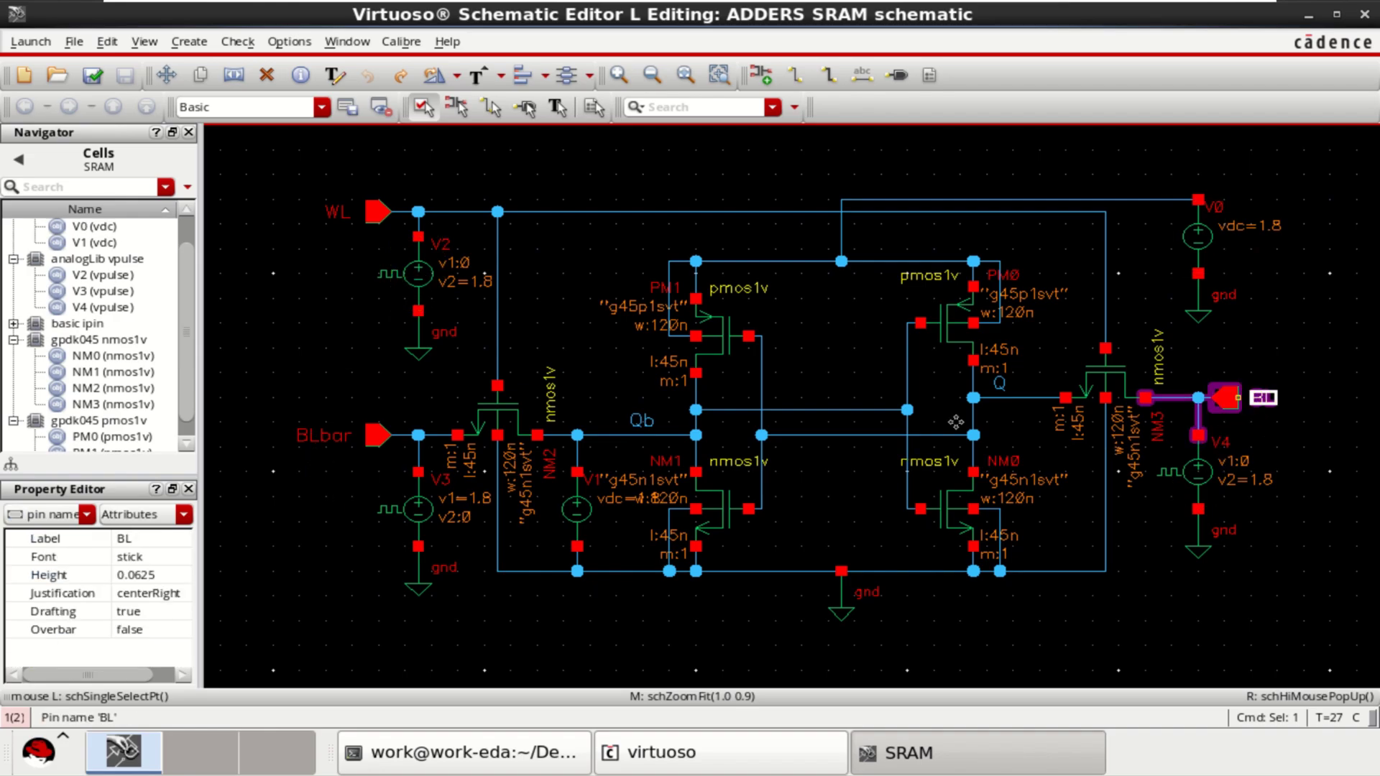
click(374, 445)
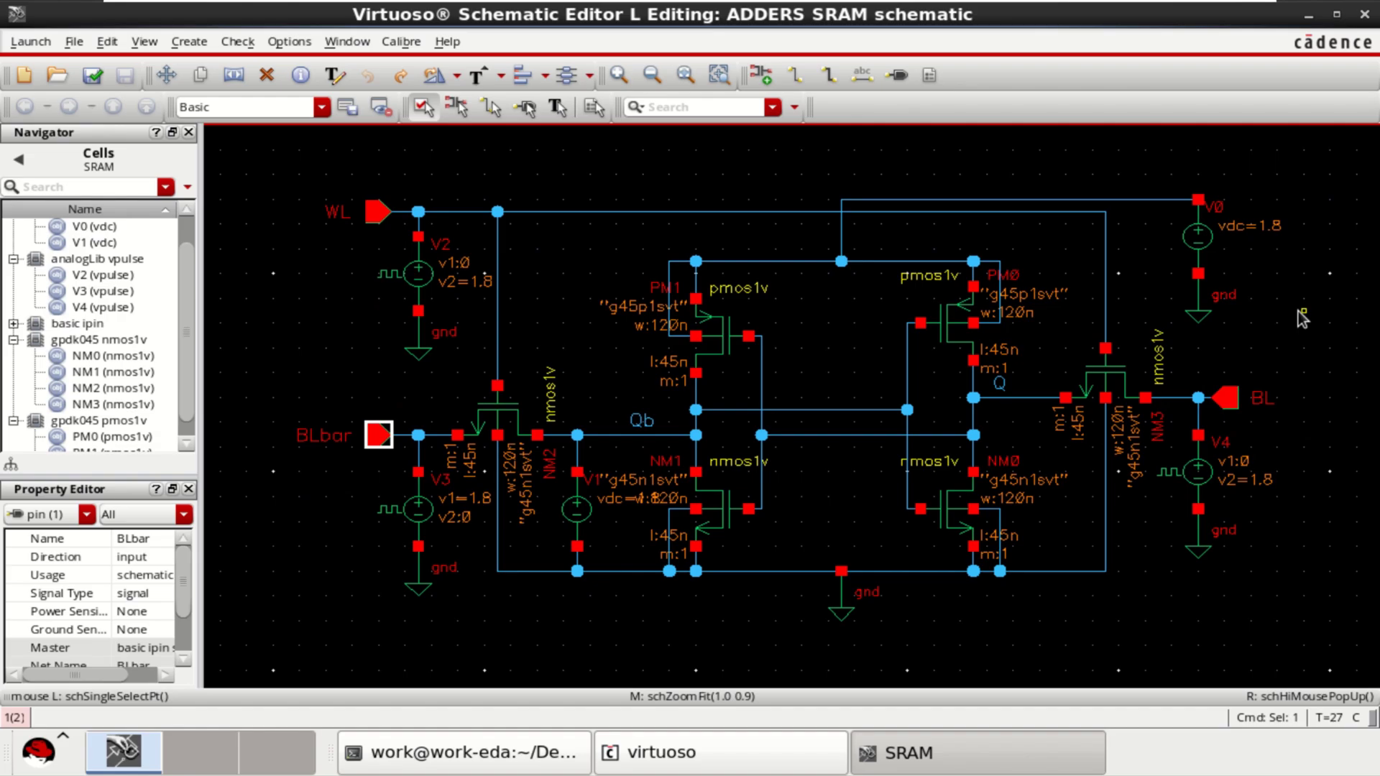
- Set the DC voltage of supply source V0 to the variable Vdd, and check and save the schematic
click(1207, 247)
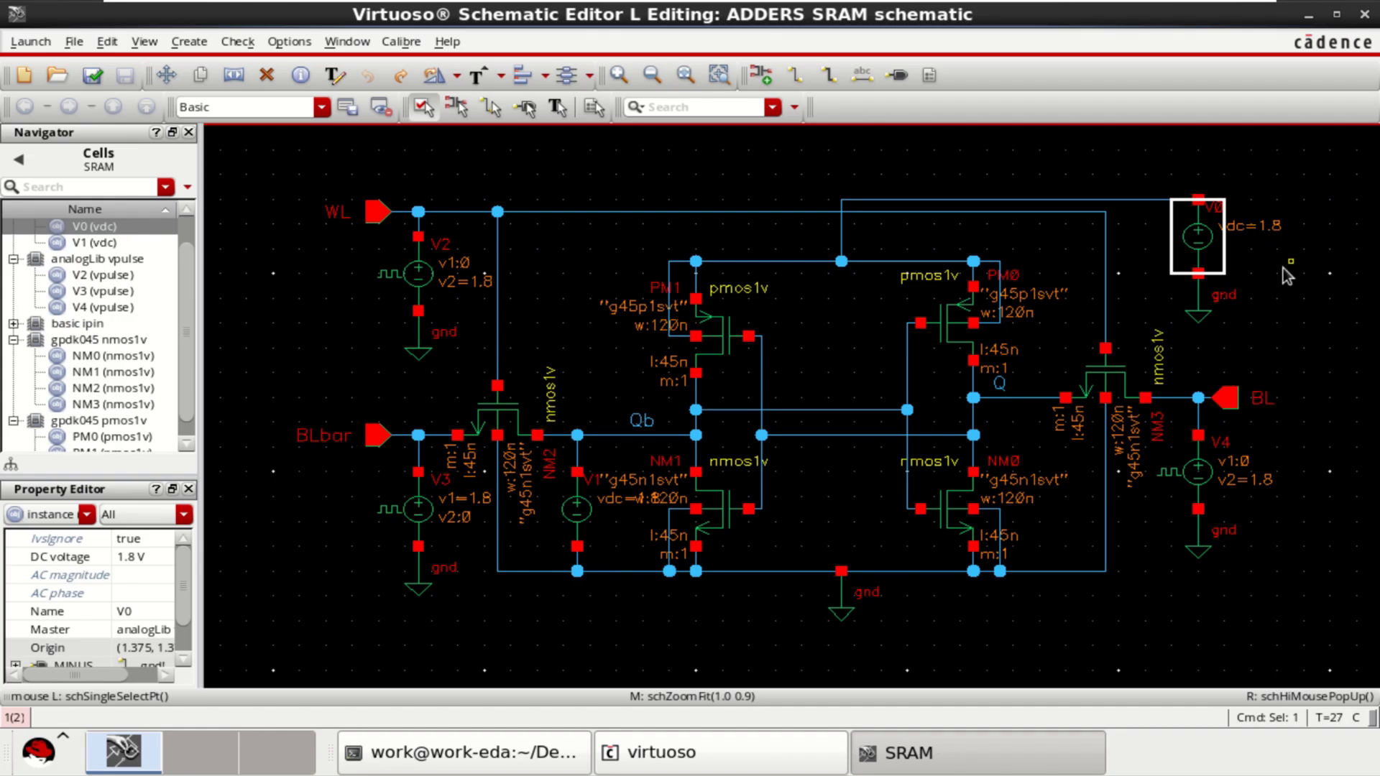
click(1189, 239)
double_click(1189, 240)
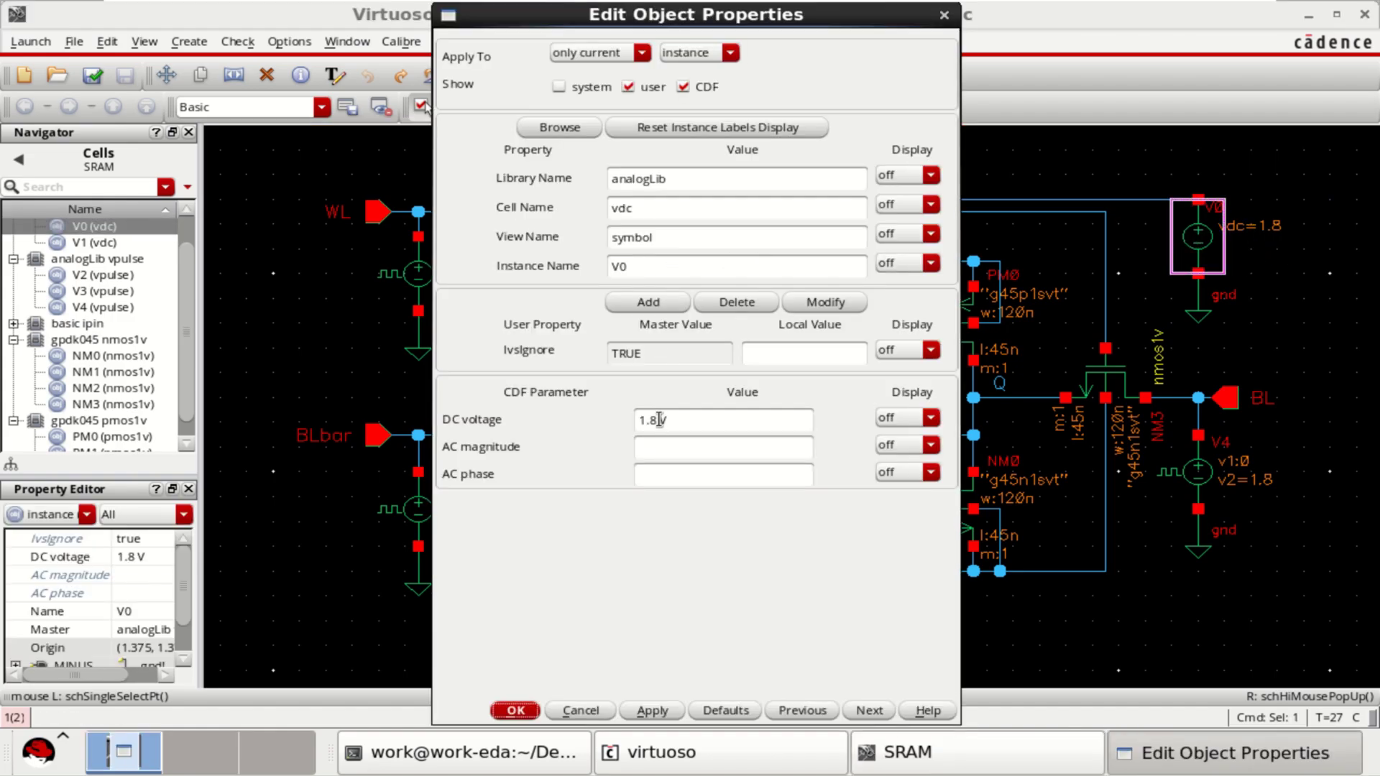
drag(659, 419, 625, 415)
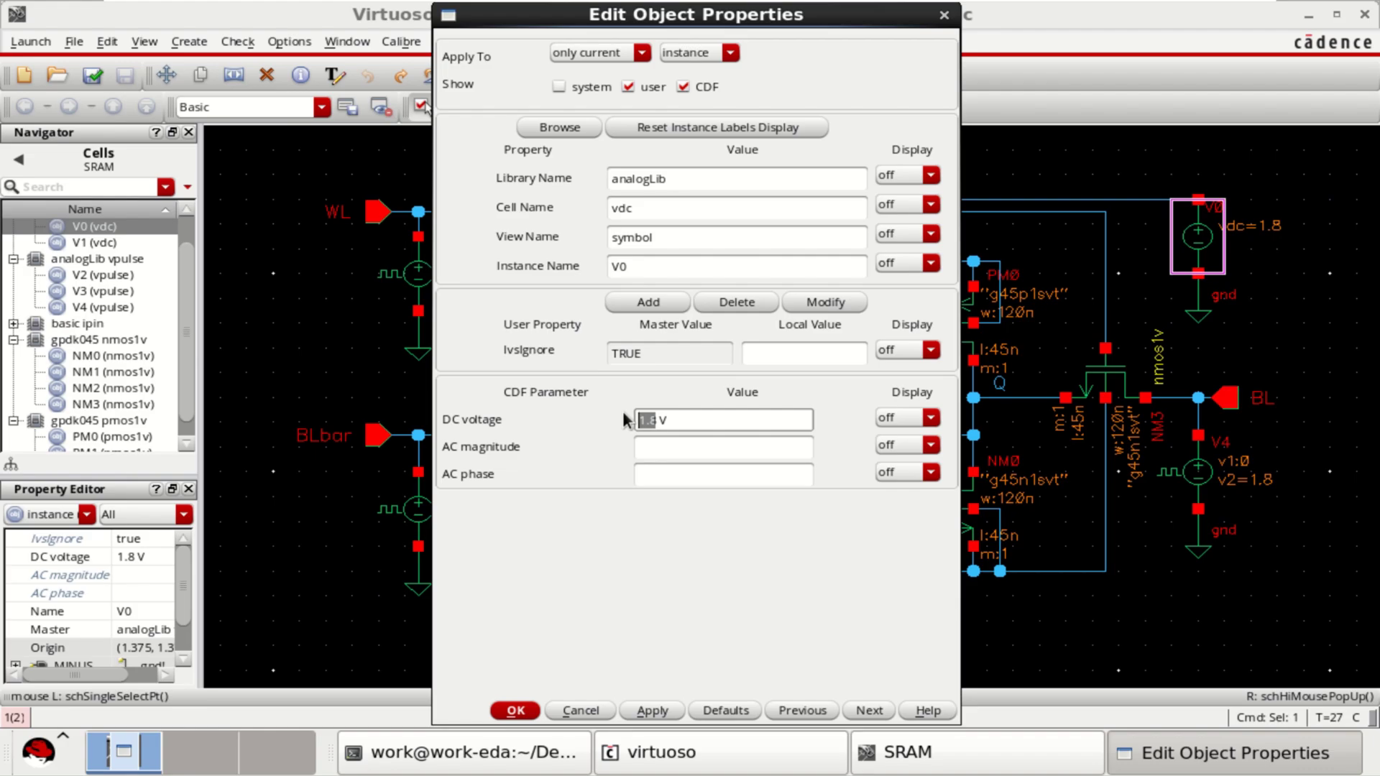
text(Vdd)
drag(660, 421, 639, 419)
click(515, 712)
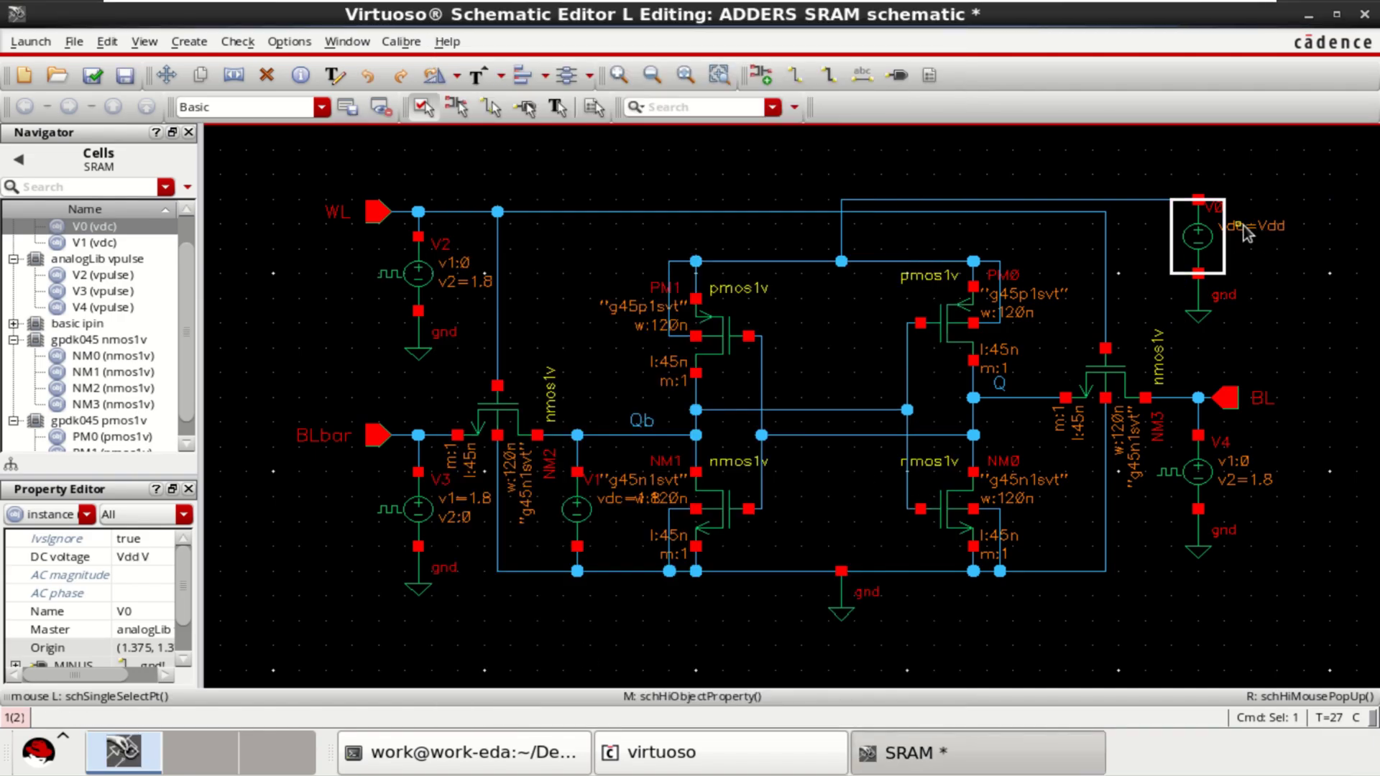
click(1278, 266)
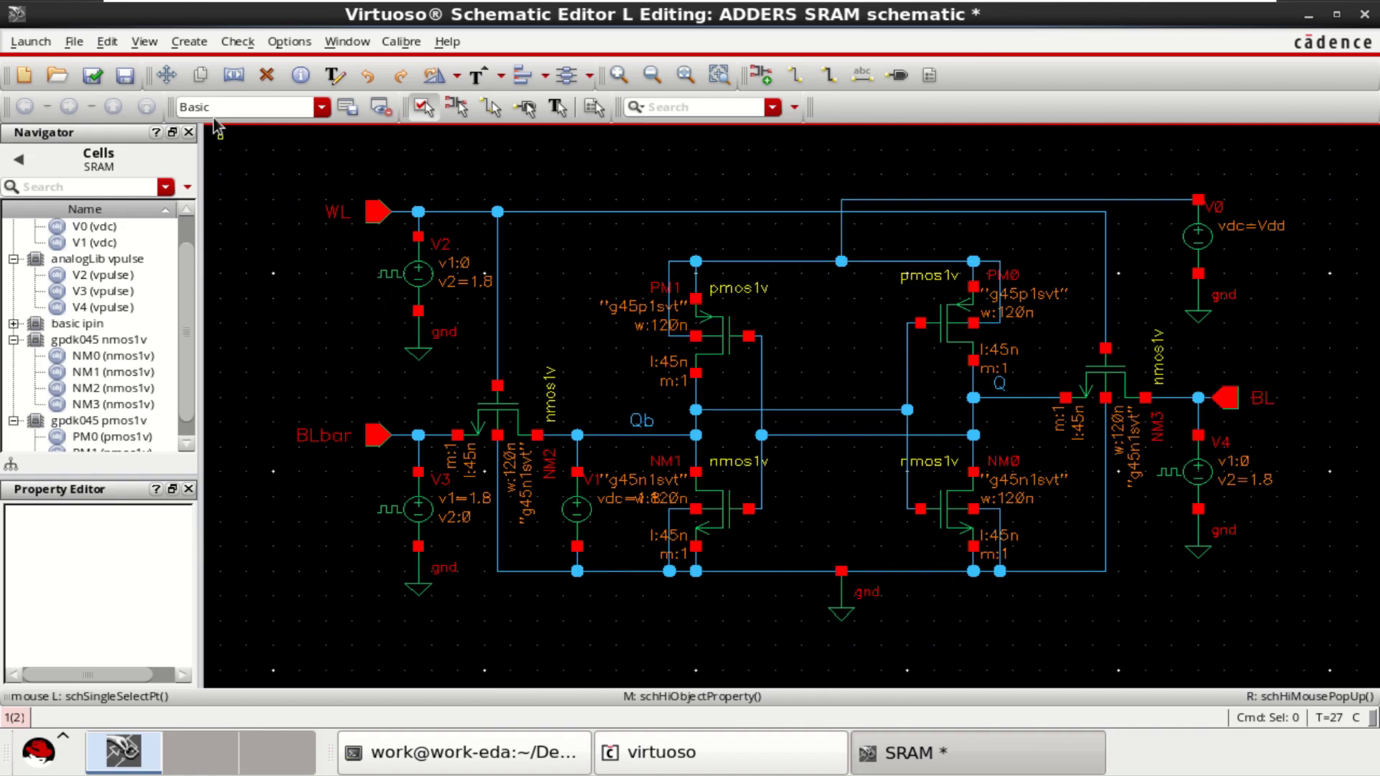
click(92, 76)
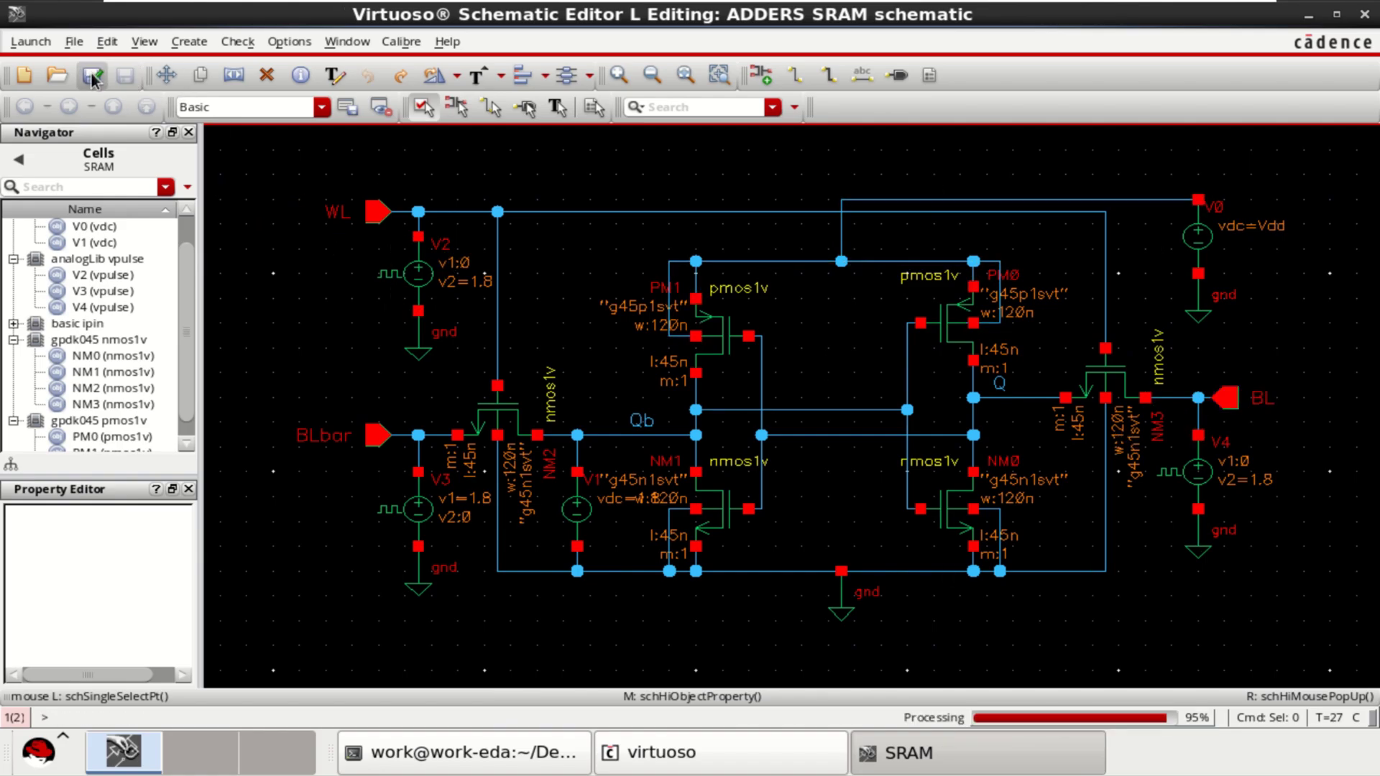
- Create a new ADE XL view named adexl for the SRAM cell in the ADDERS library, overwriting the existing view
click(27, 41)
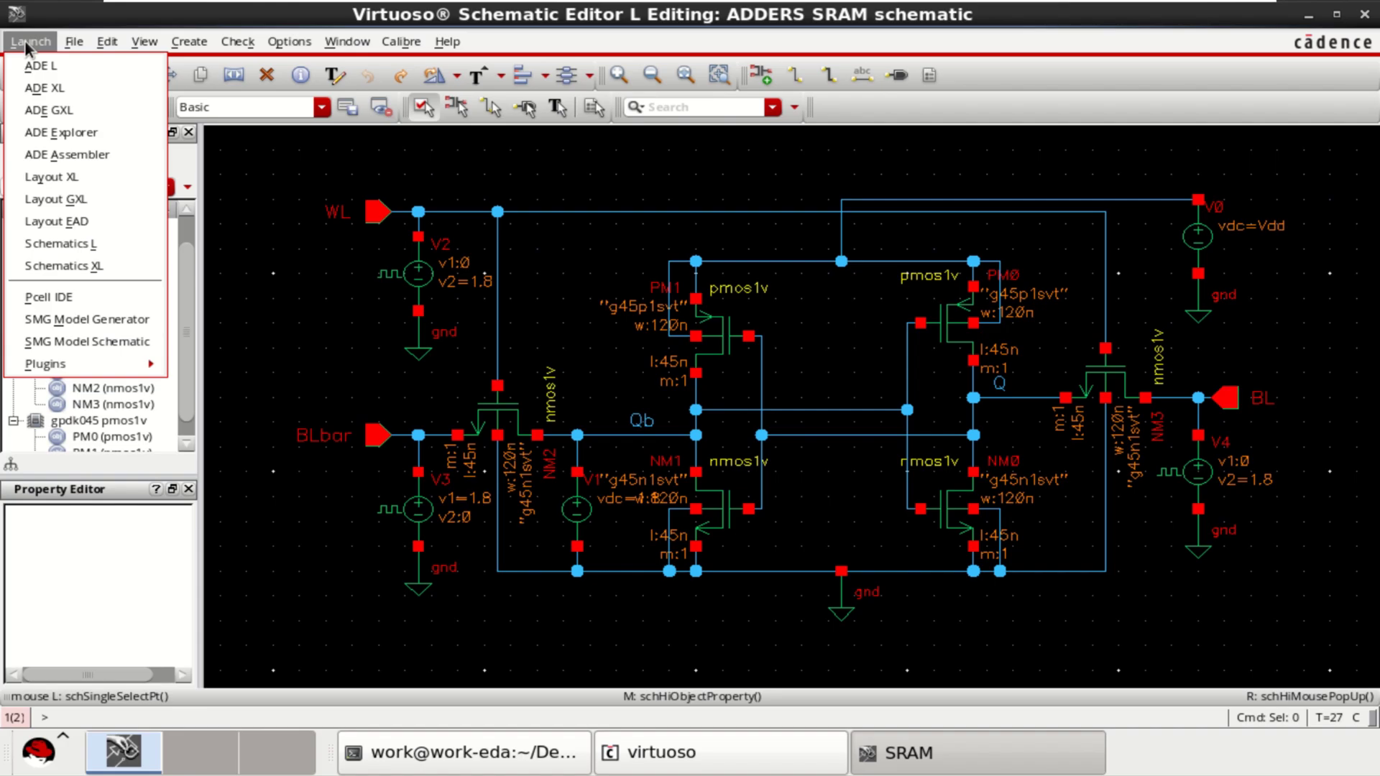
click(66, 88)
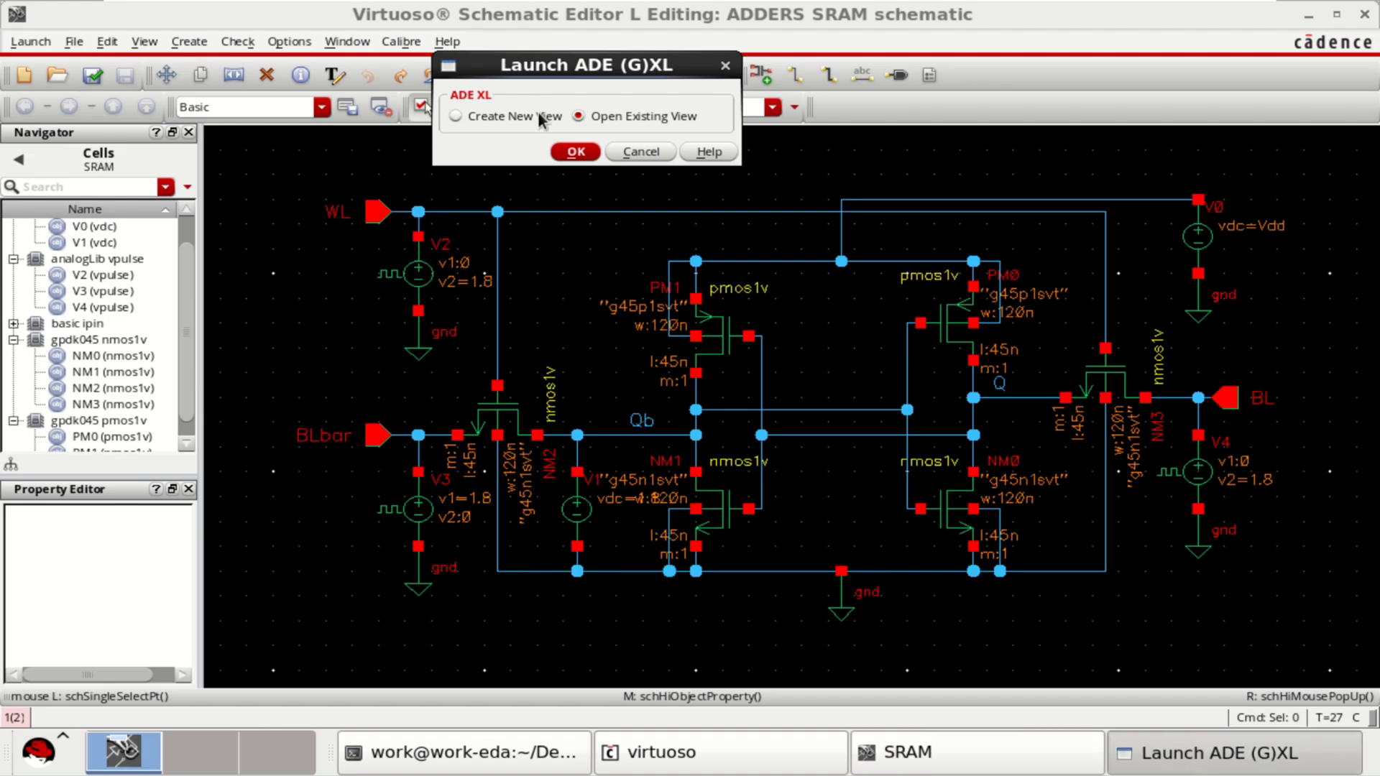
click(473, 115)
click(576, 153)
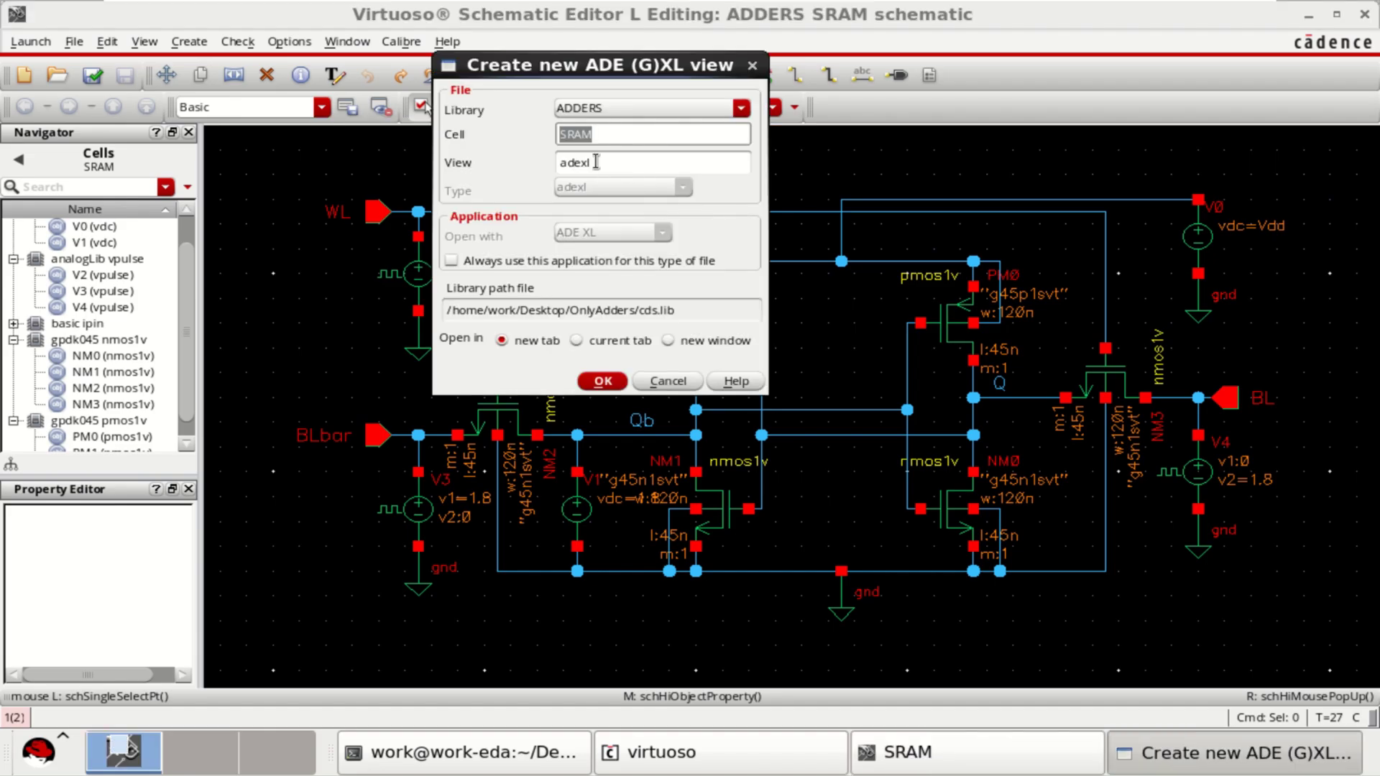
double_click(607, 163)
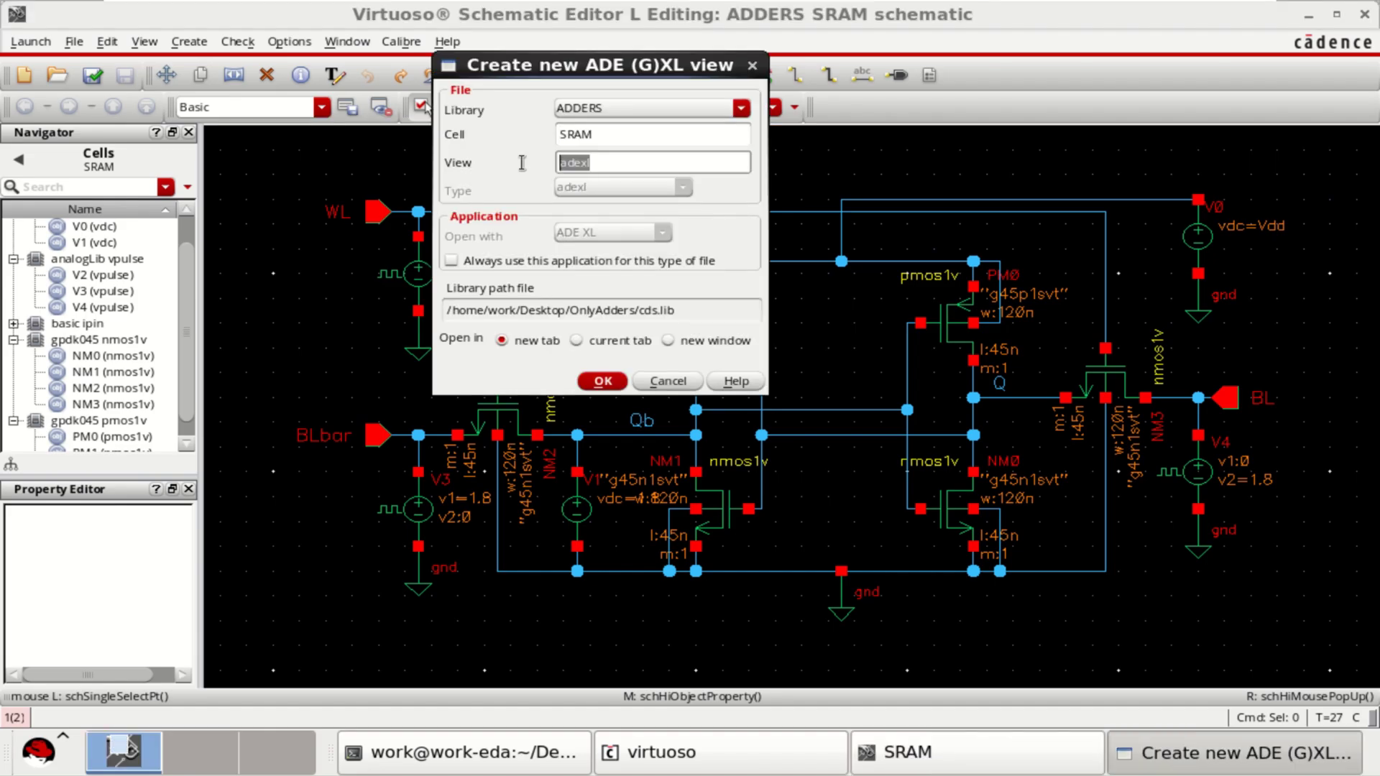
click(604, 384)
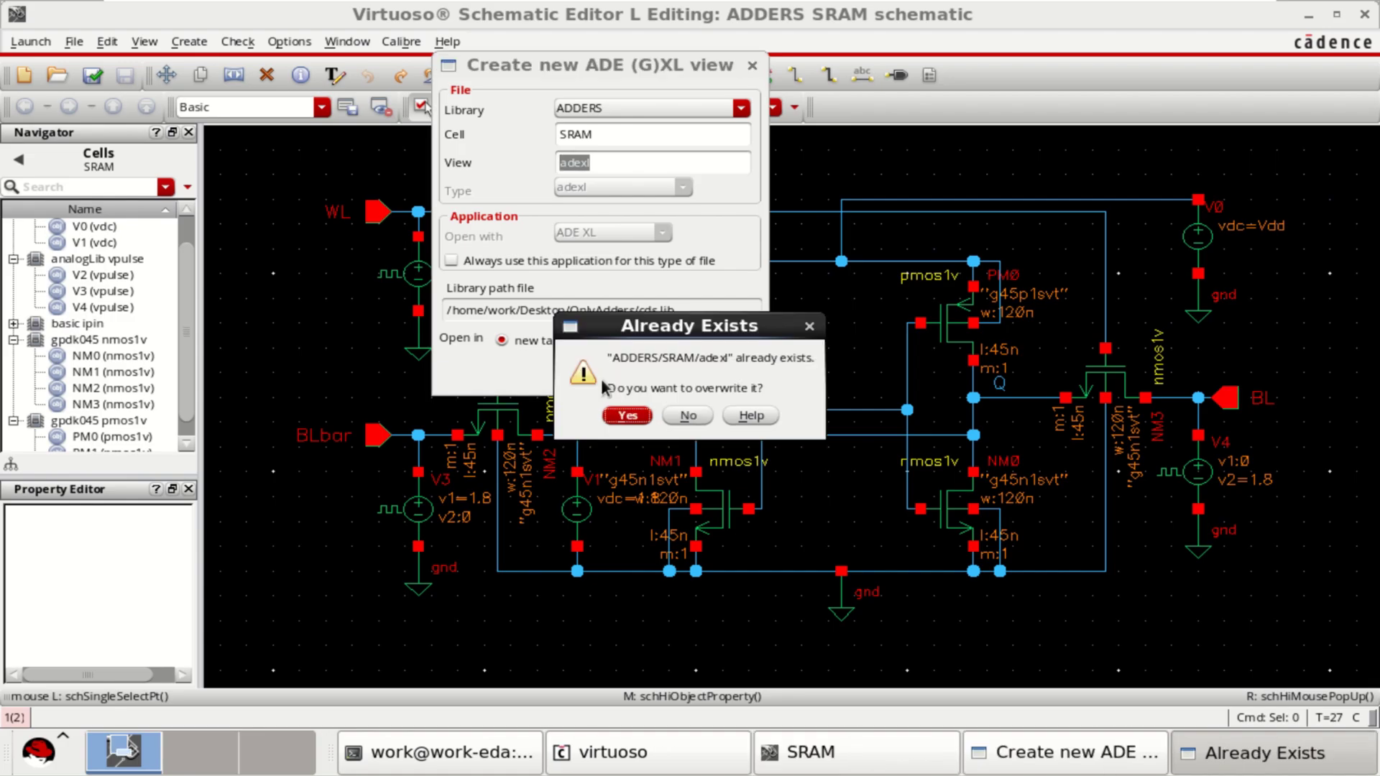
click(622, 415)
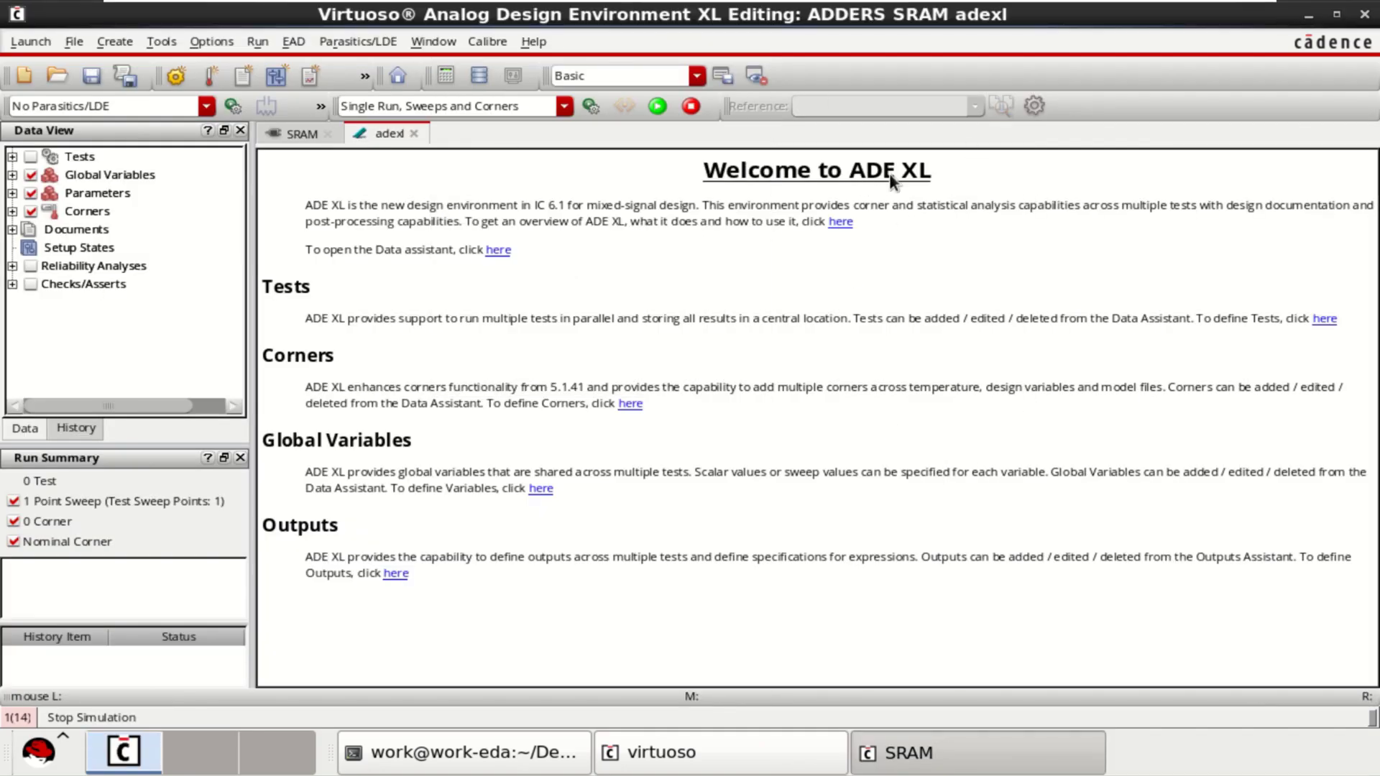
- Add a test based on the schematic view of the SRAM cell in the ADDERS library
click(12, 156)
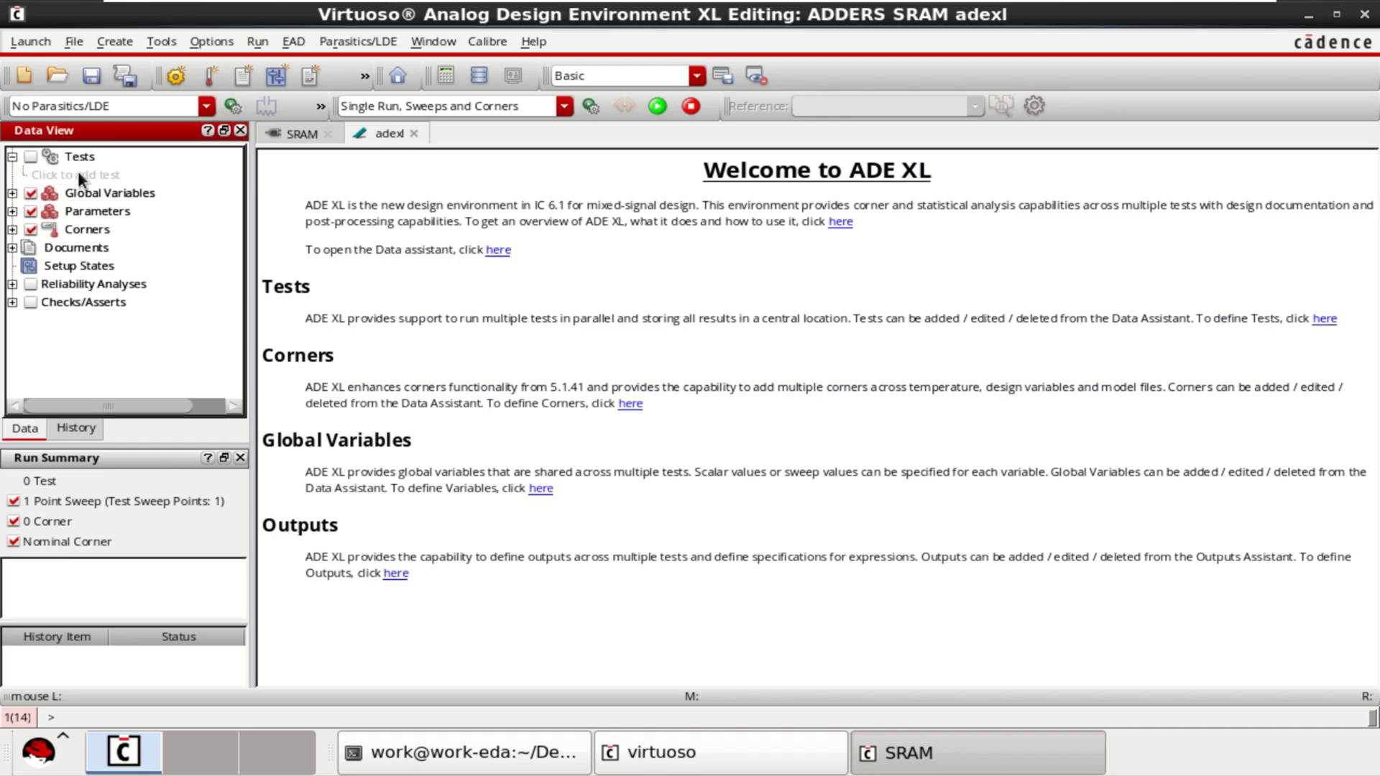
click(82, 177)
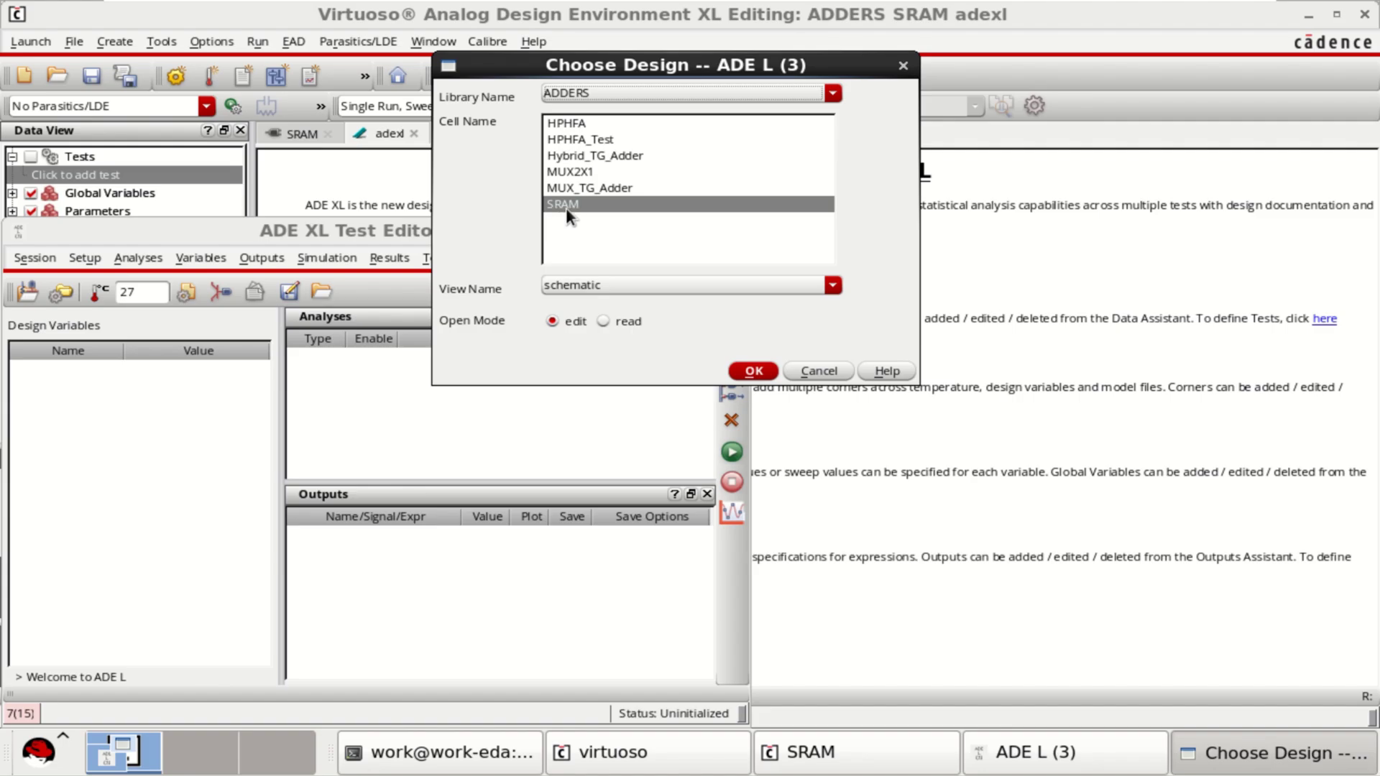
click(753, 372)
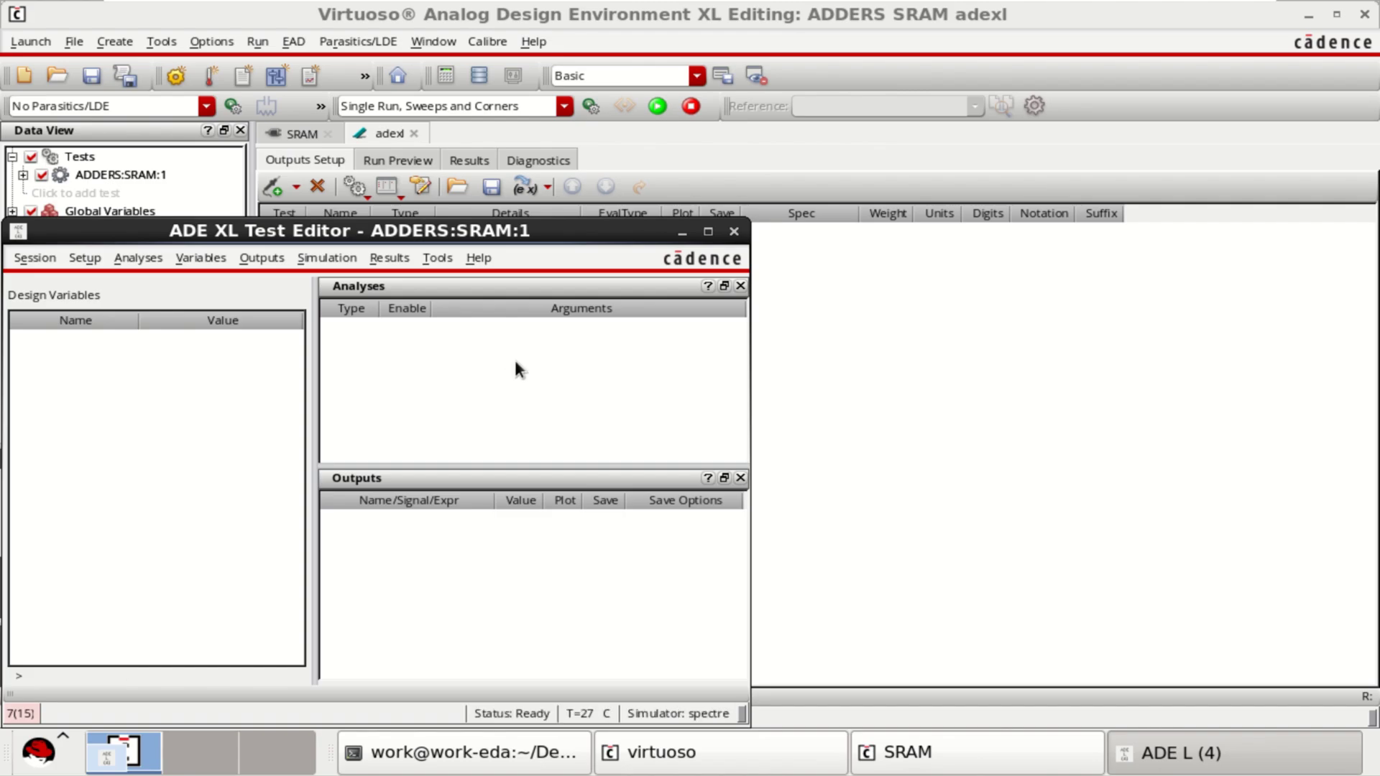
drag(490, 239, 944, 248)
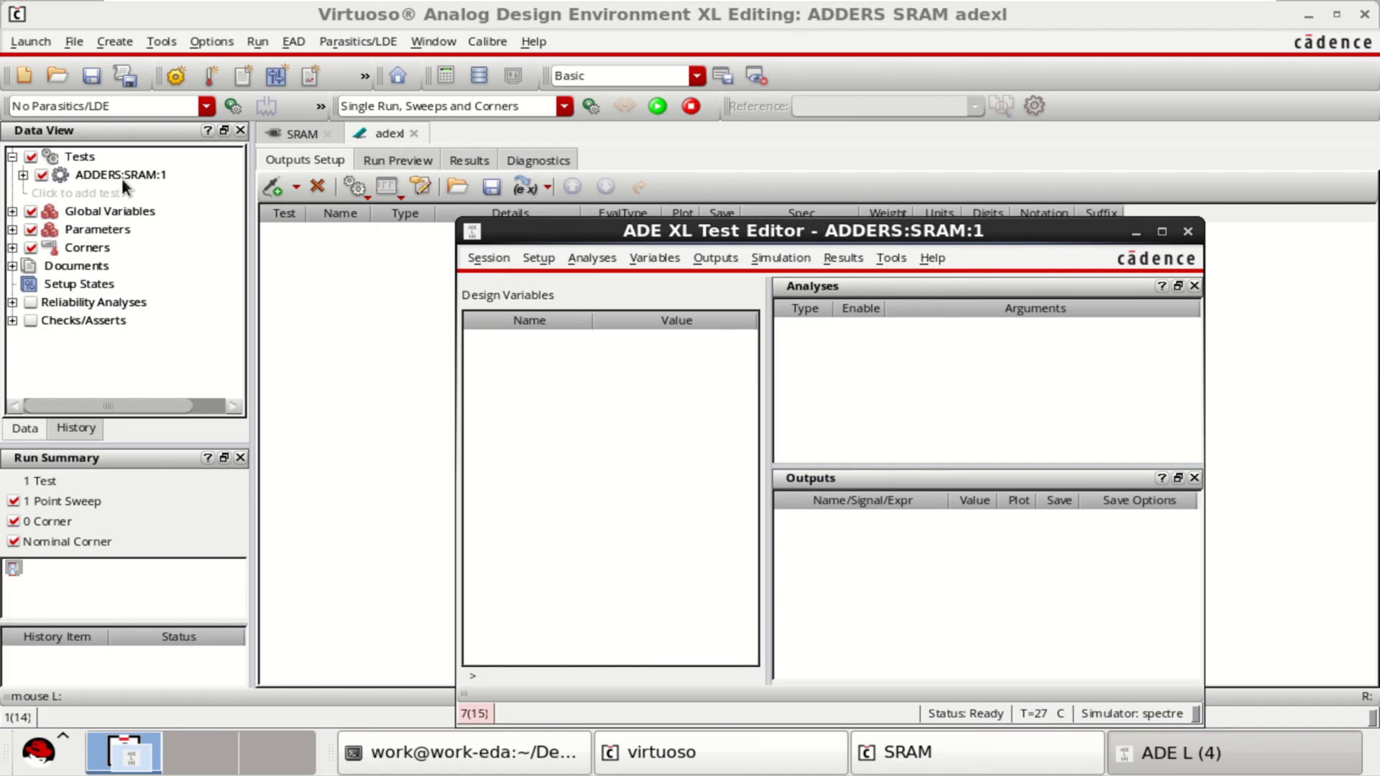
- Add a dc analysis to the SRAM test with the DC operating point saved and a component parameter as sweep variable
click(20, 173)
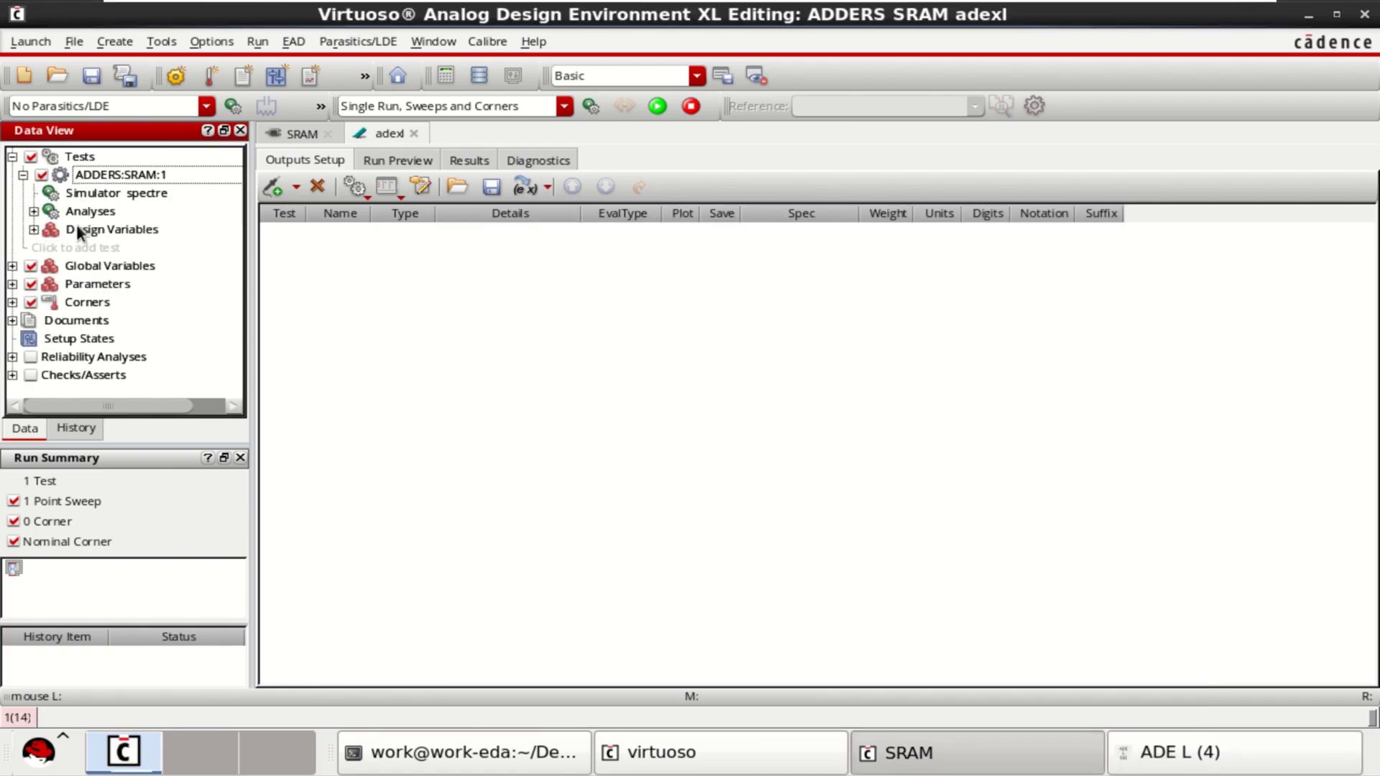
click(33, 212)
click(125, 229)
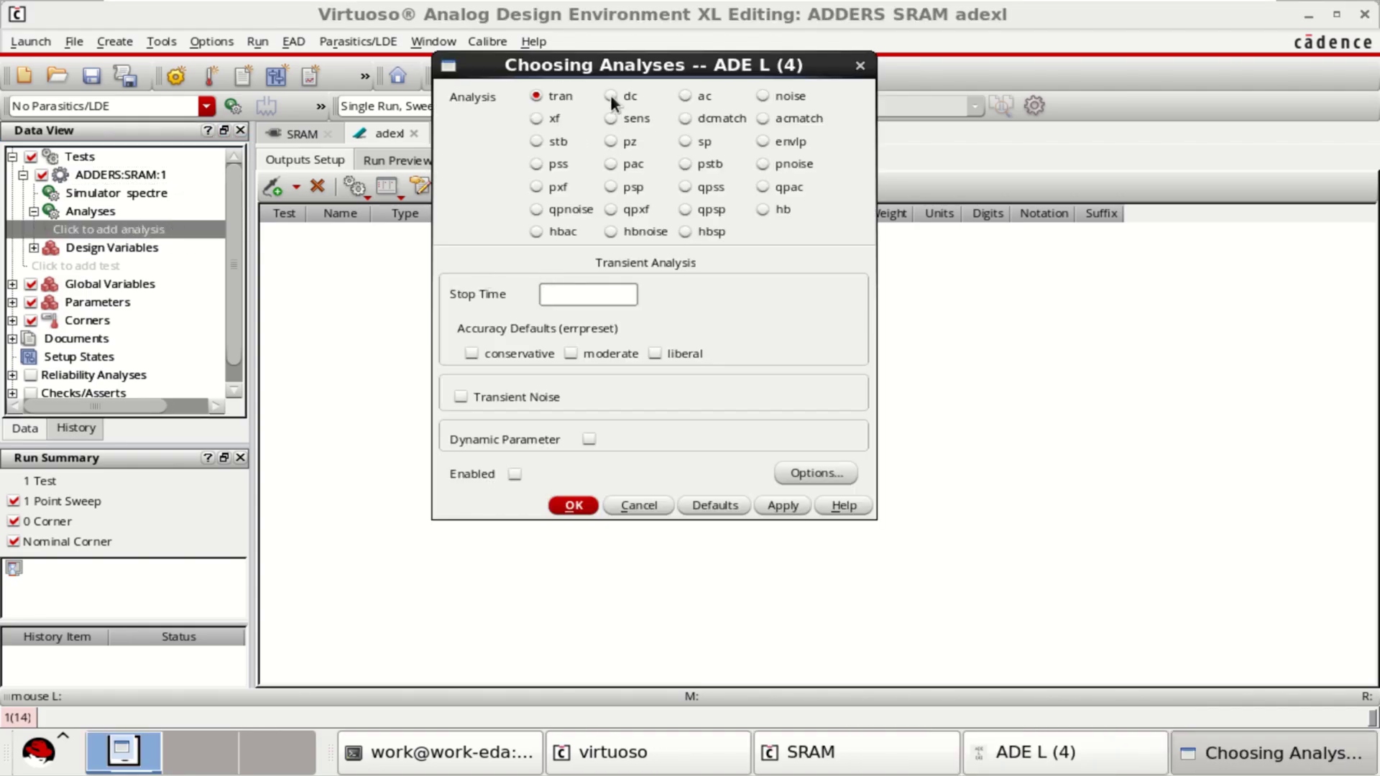
click(611, 95)
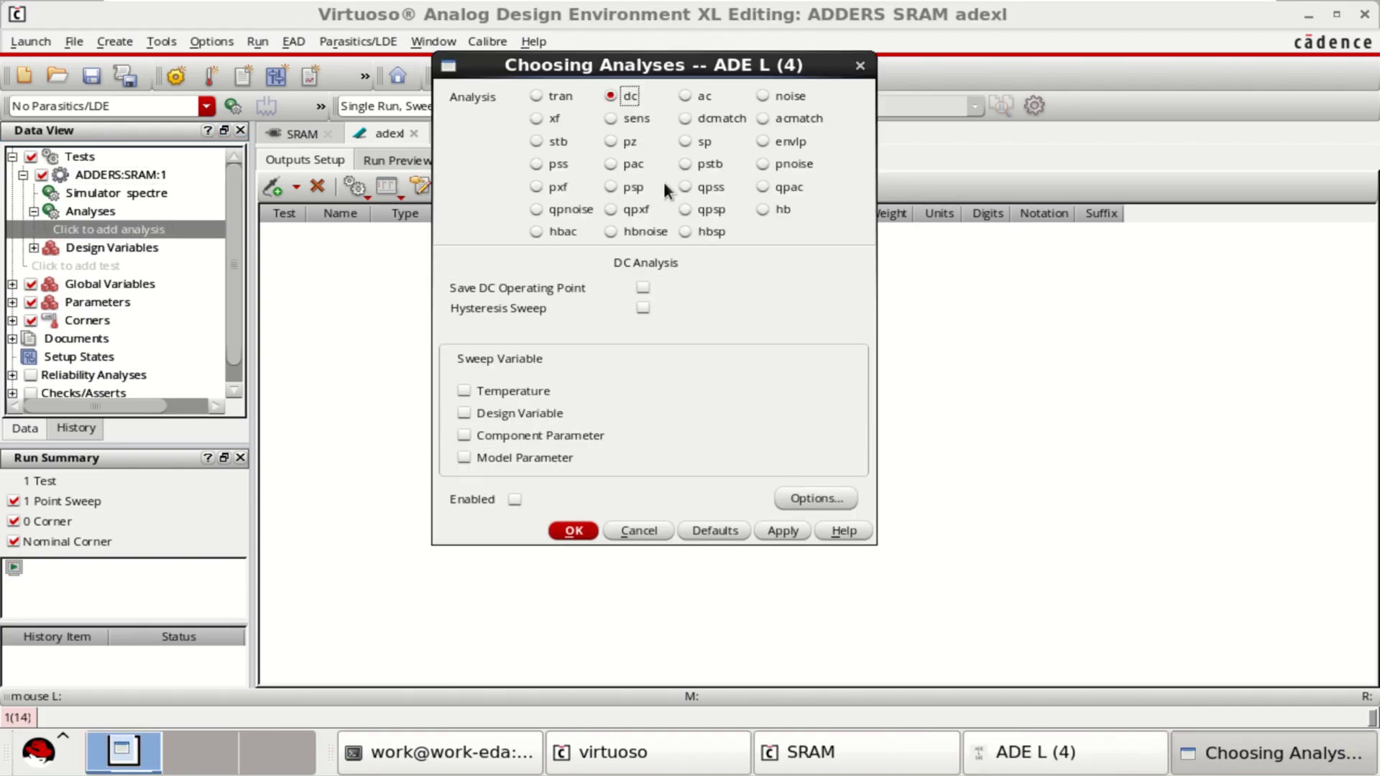
click(642, 286)
click(467, 432)
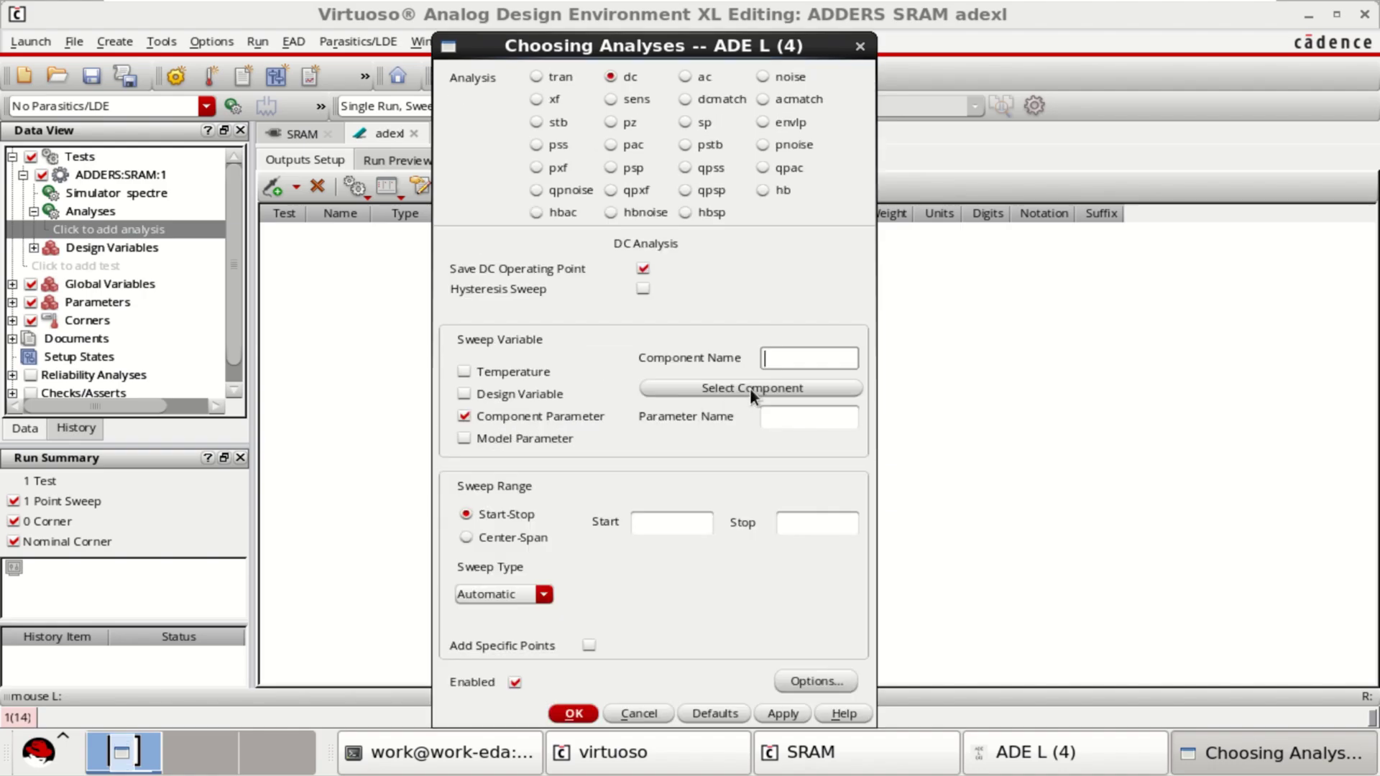
- Choose the DC voltage of source V1 at the Qb node as the swept component parameter
click(757, 388)
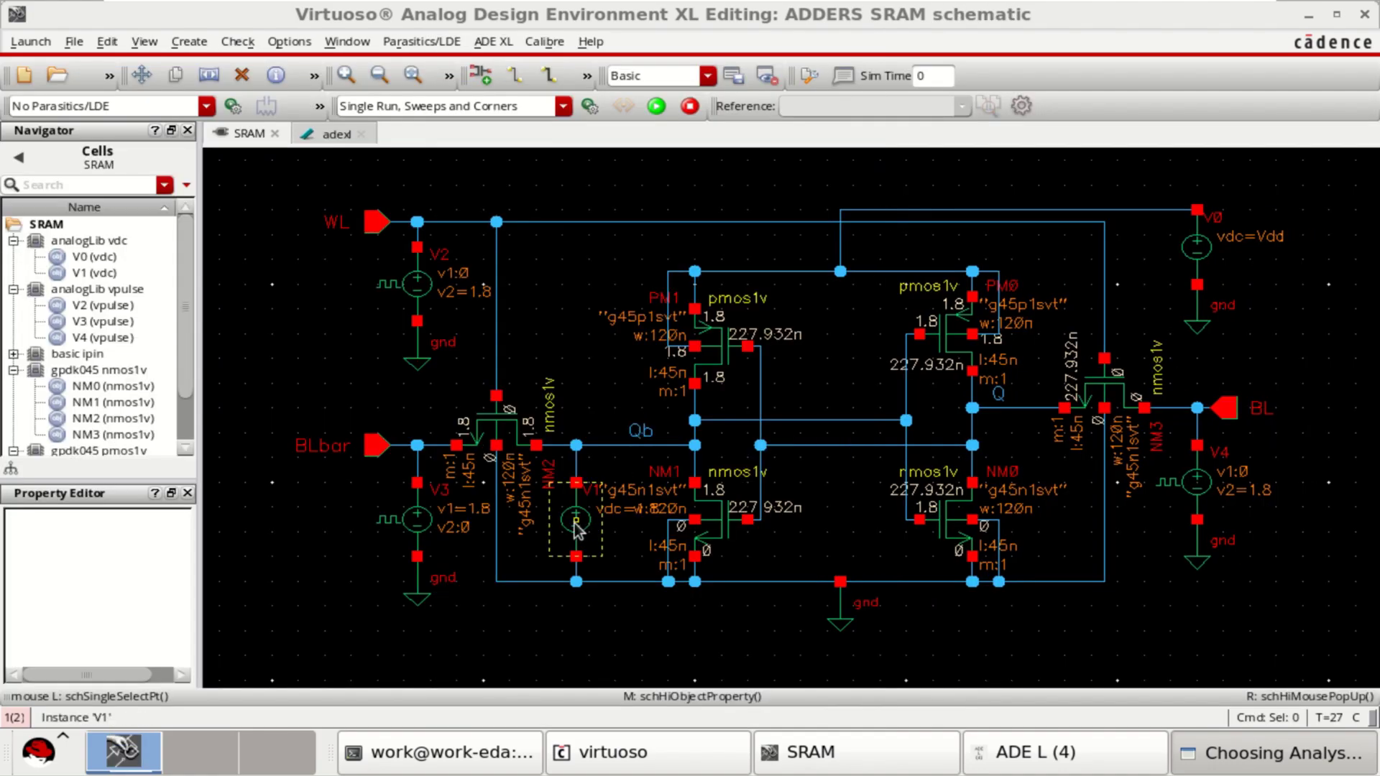
click(577, 531)
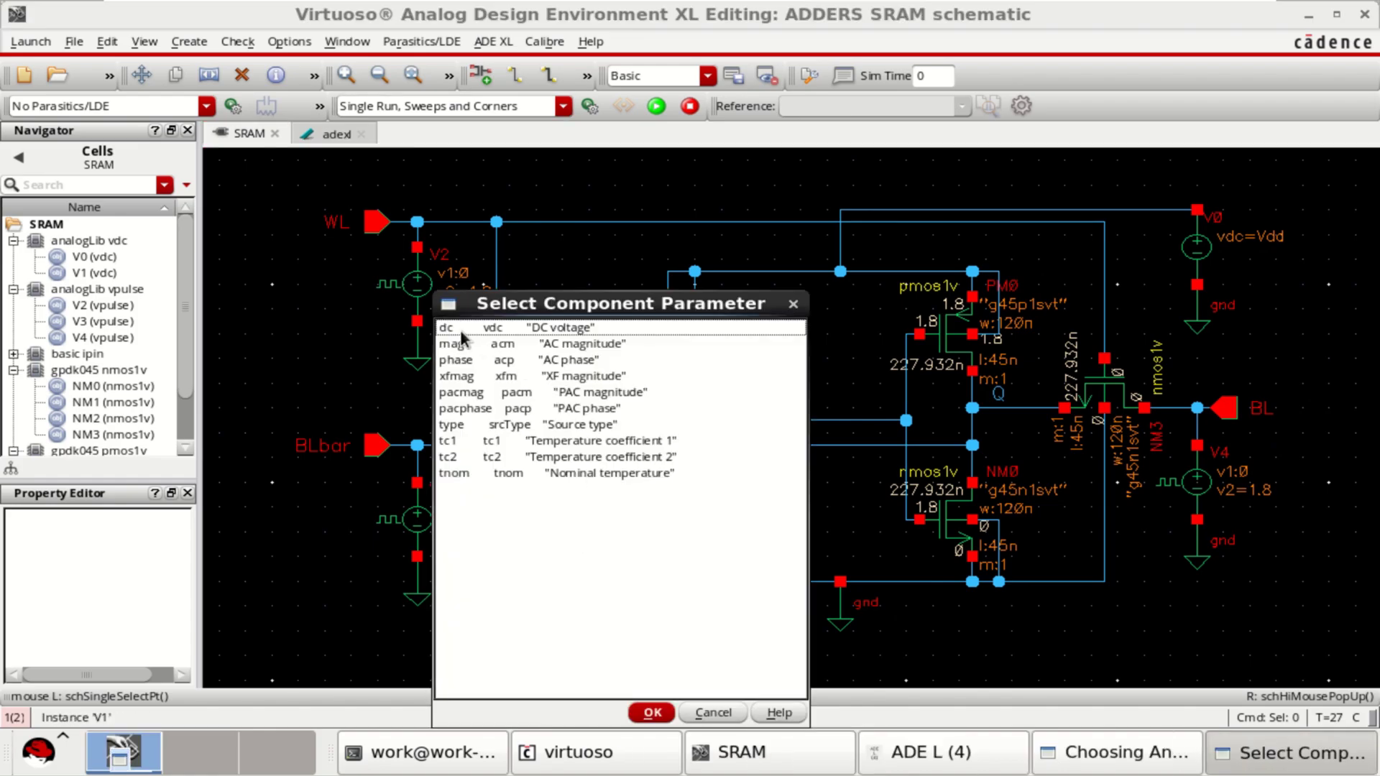
click(464, 329)
drag(578, 297, 397, 185)
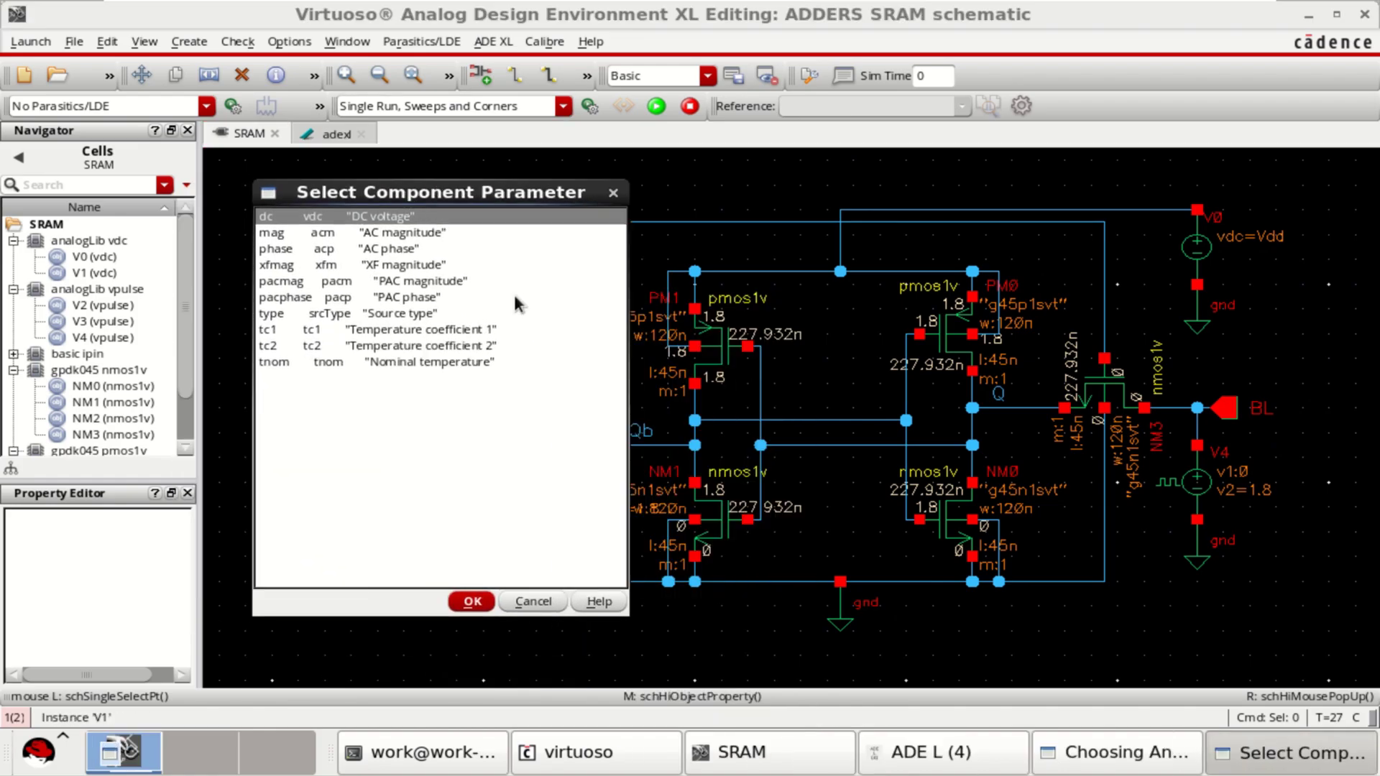
drag(493, 193, 363, 196)
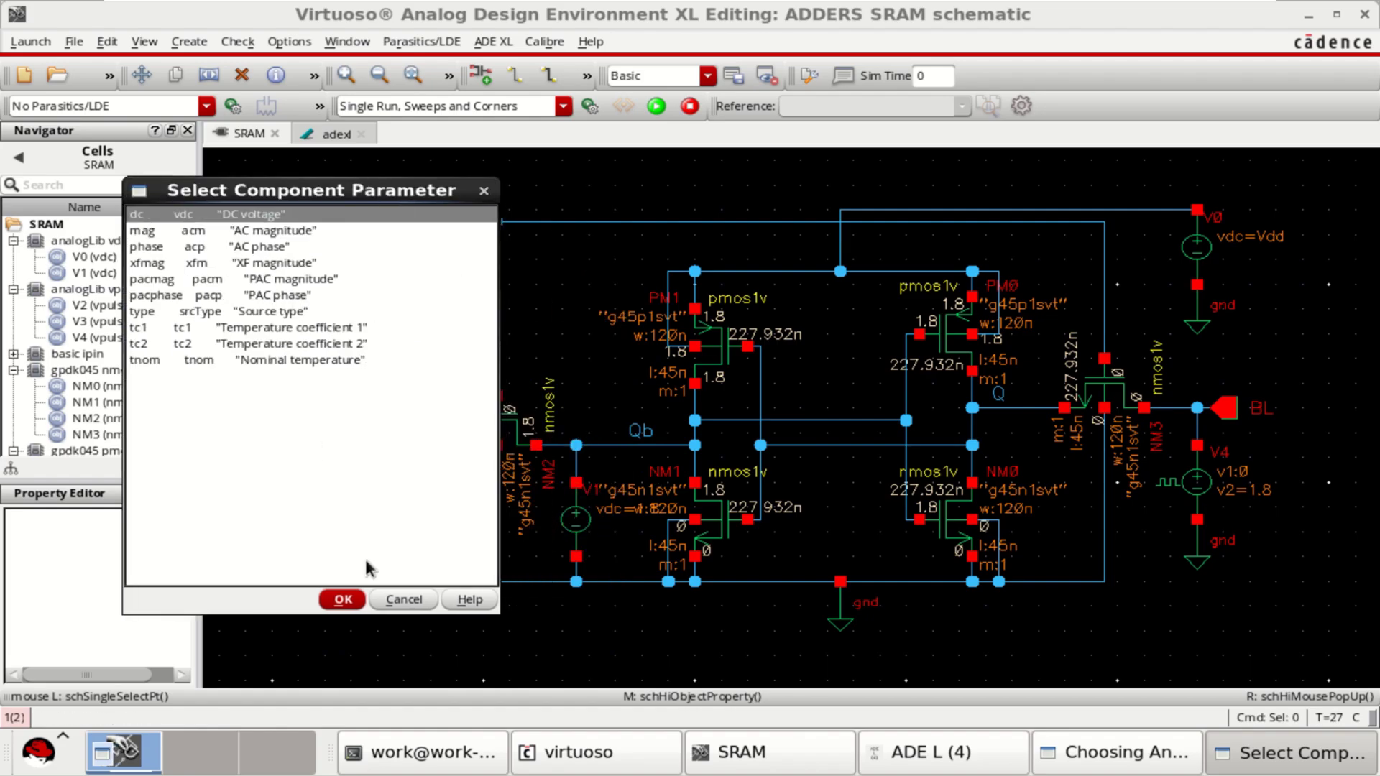
click(342, 600)
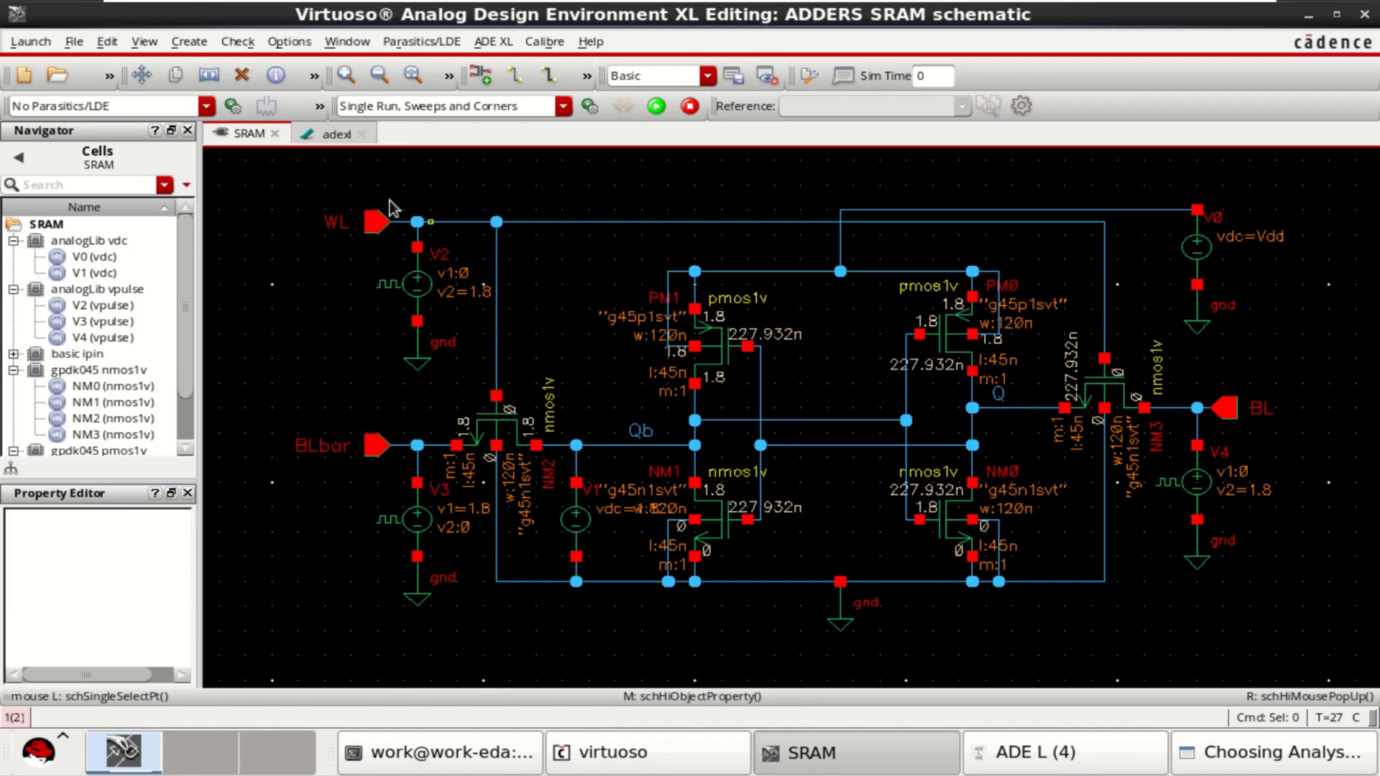
click(1235, 762)
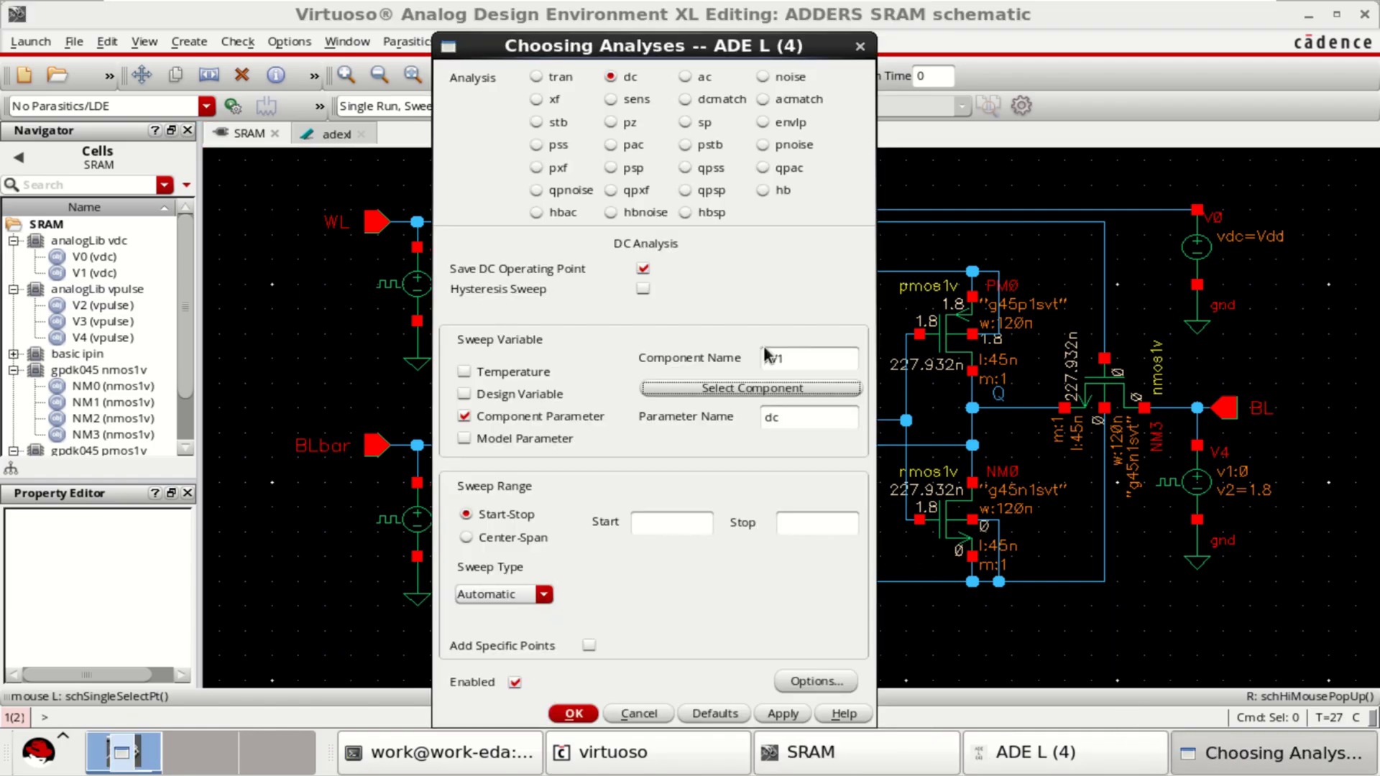
- Set the dc sweep range to start at 0 and stop at 1.8, and accept the analysis
click(703, 532)
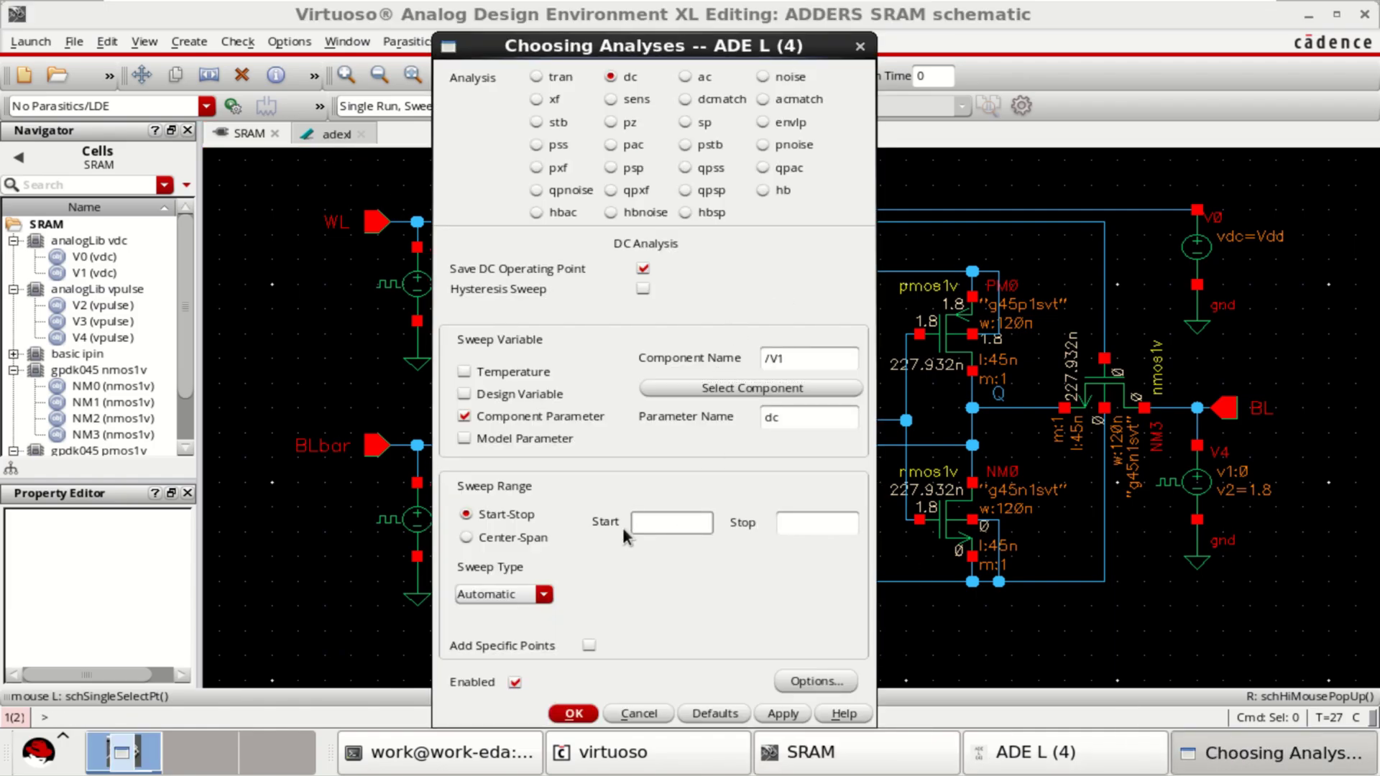
text(0)
click(817, 524)
text(1.8)
click(575, 713)
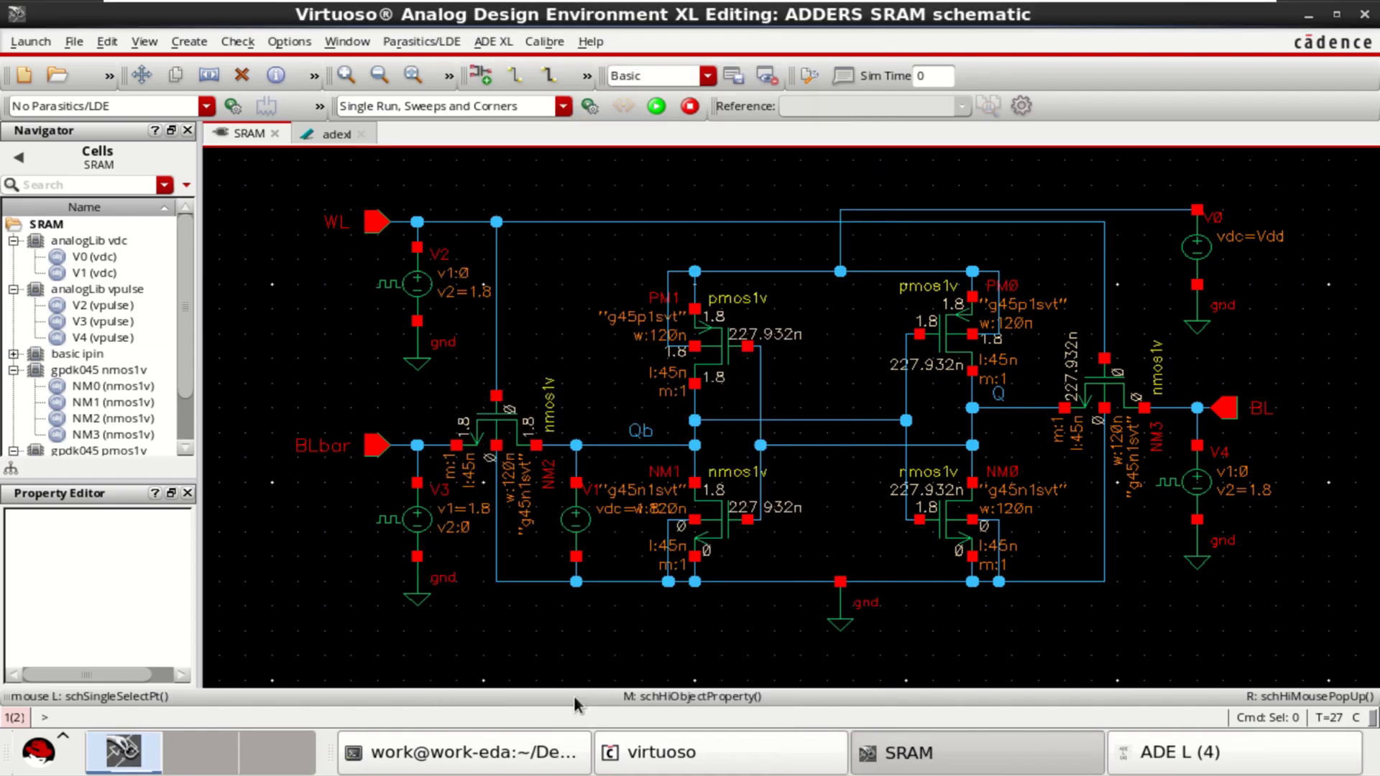
- Copy the design variable Vdd from the cellview into the SRAM test in the adexl view
click(322, 138)
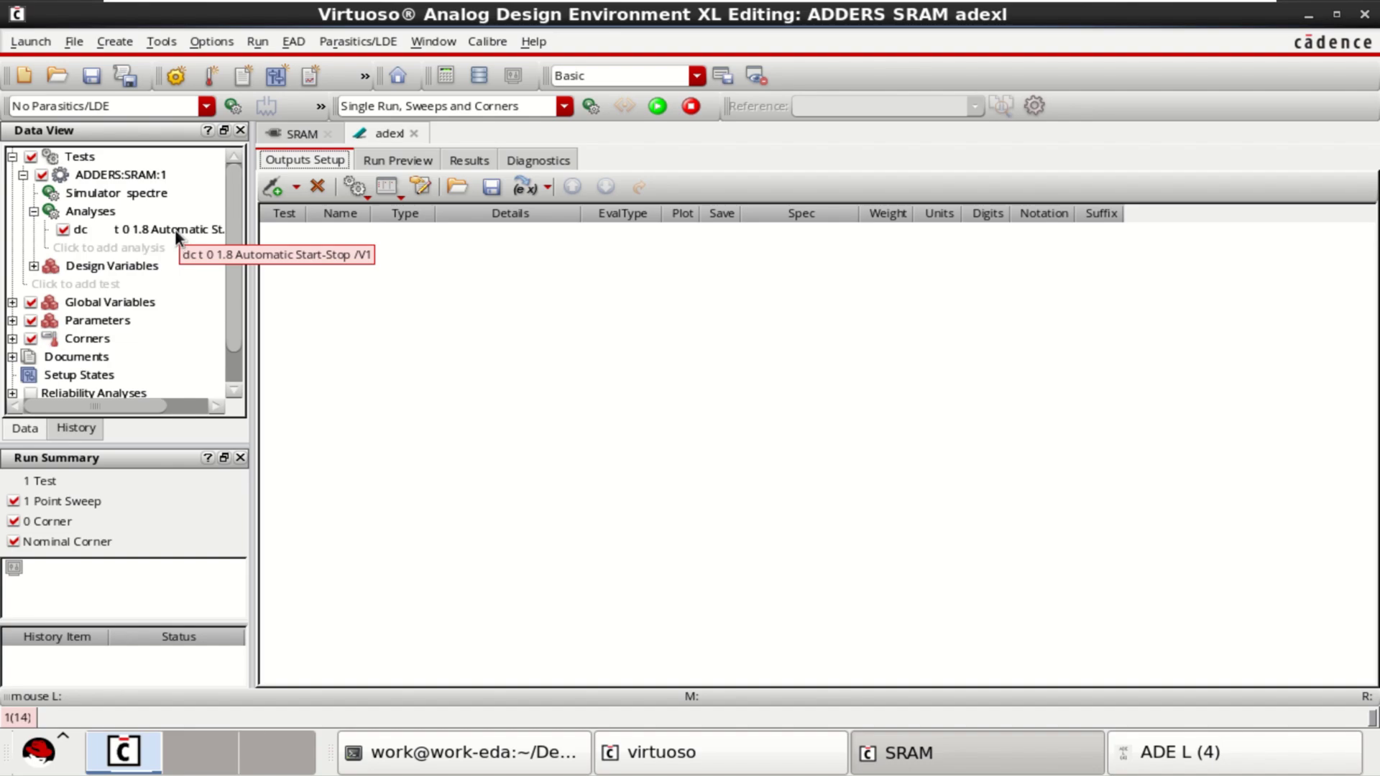
click(33, 266)
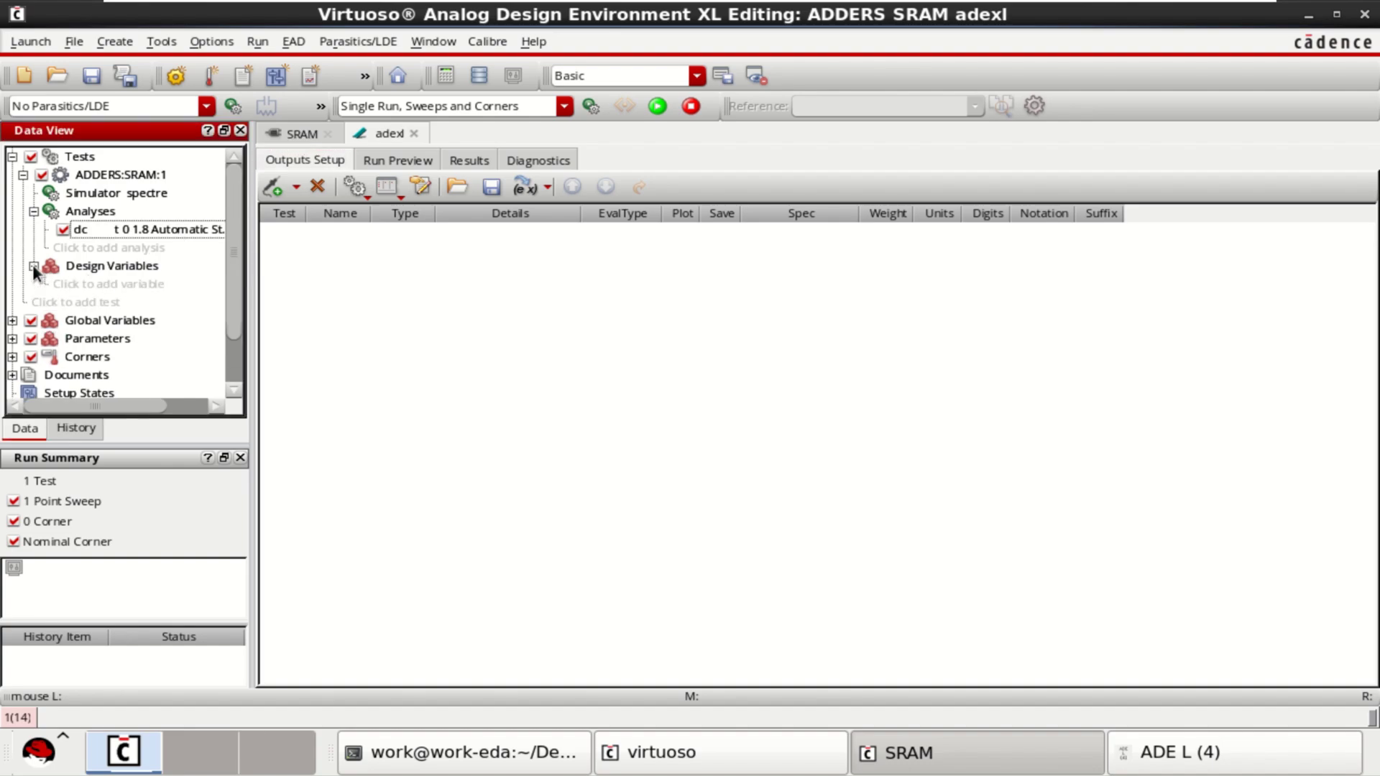
click(12, 321)
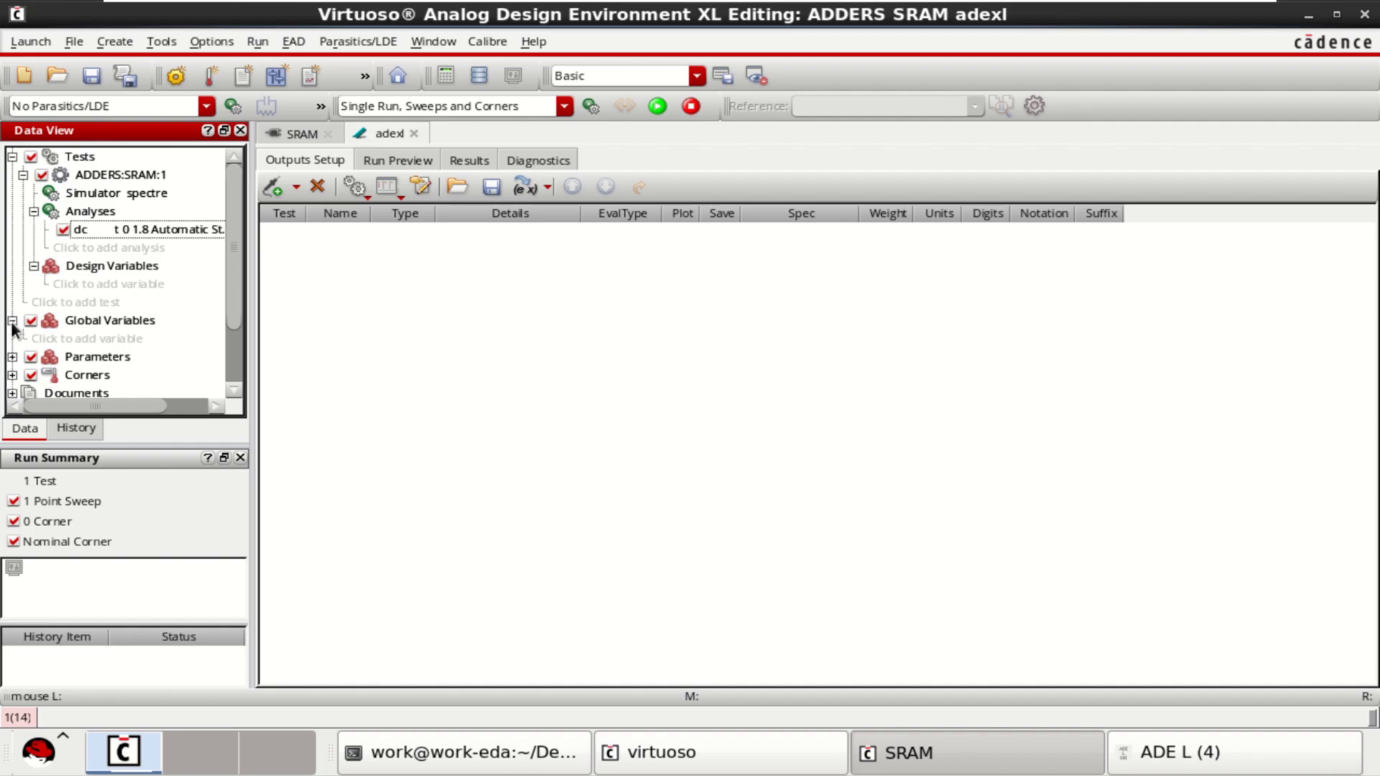
click(115, 338)
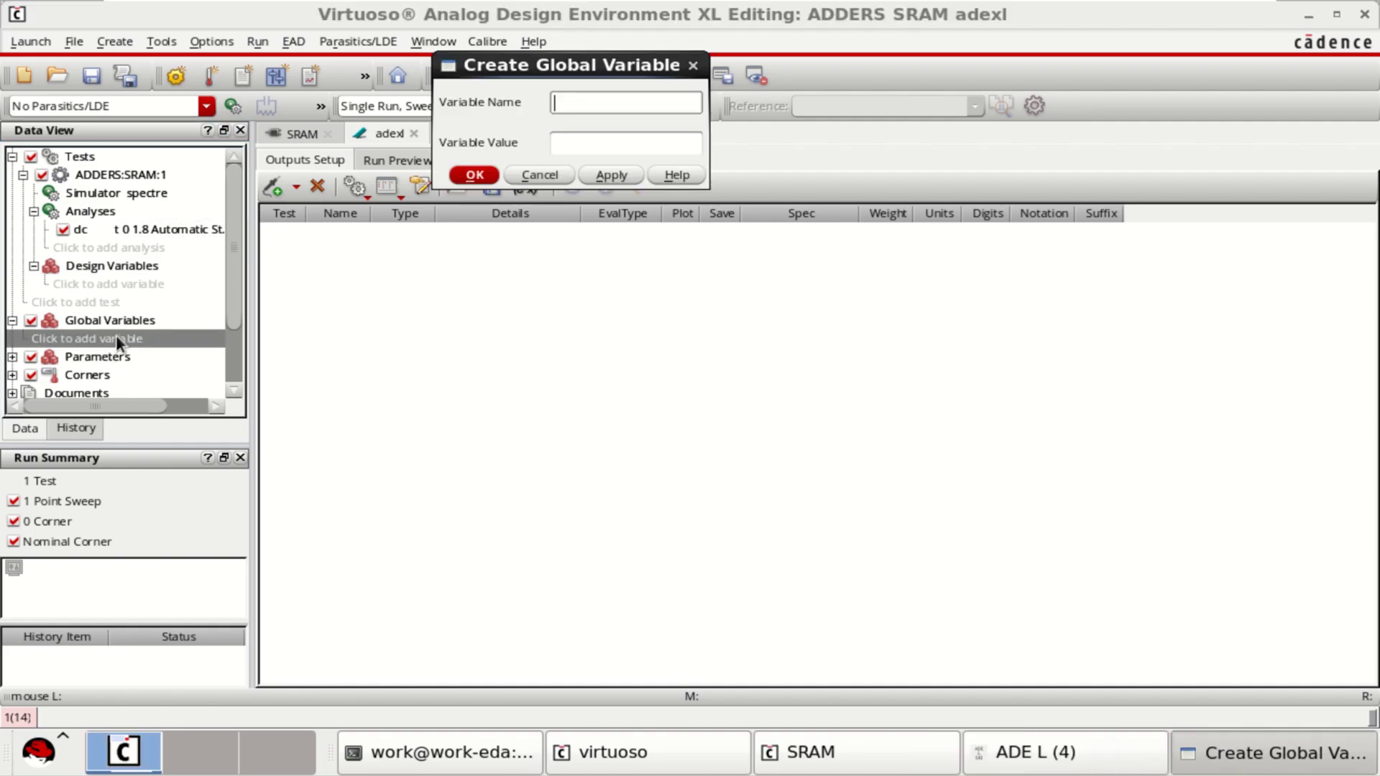
click(539, 174)
click(1212, 752)
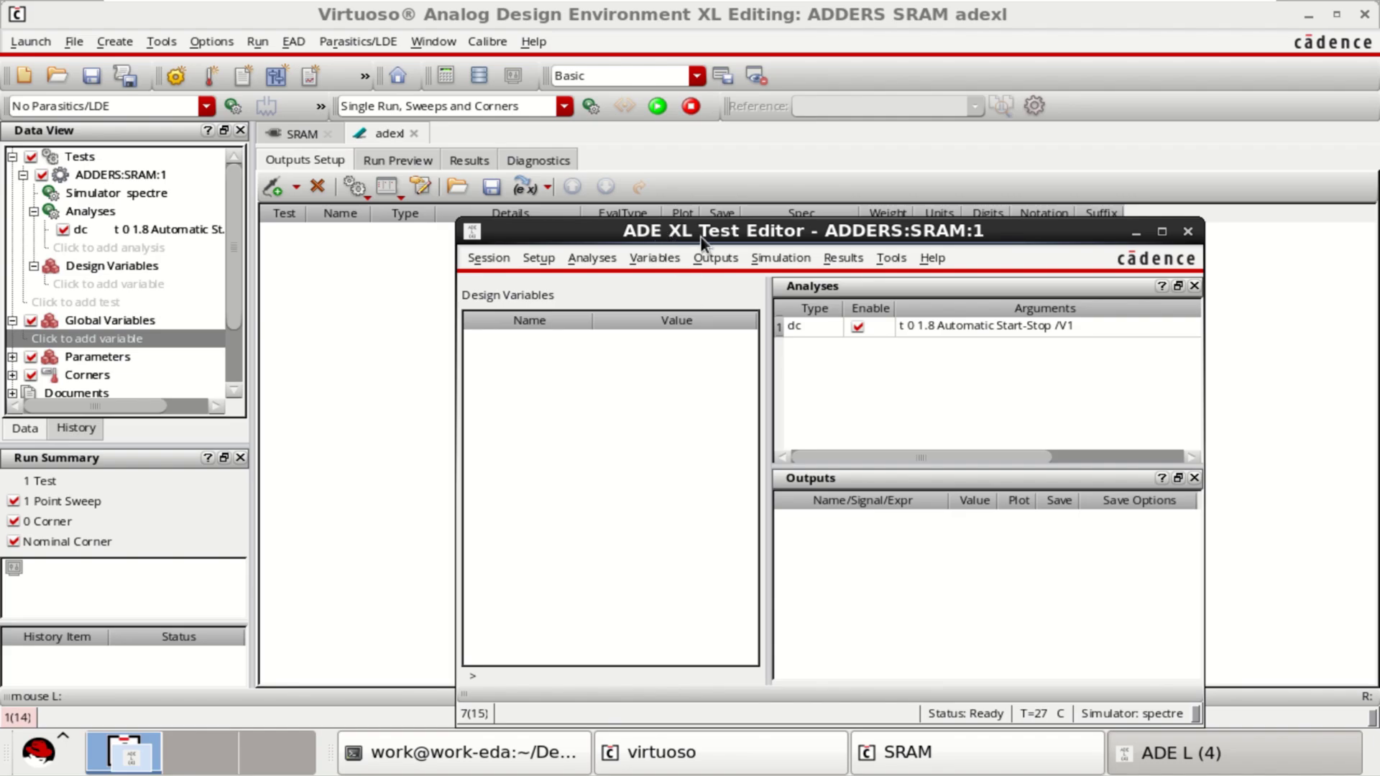
right_click(590, 389)
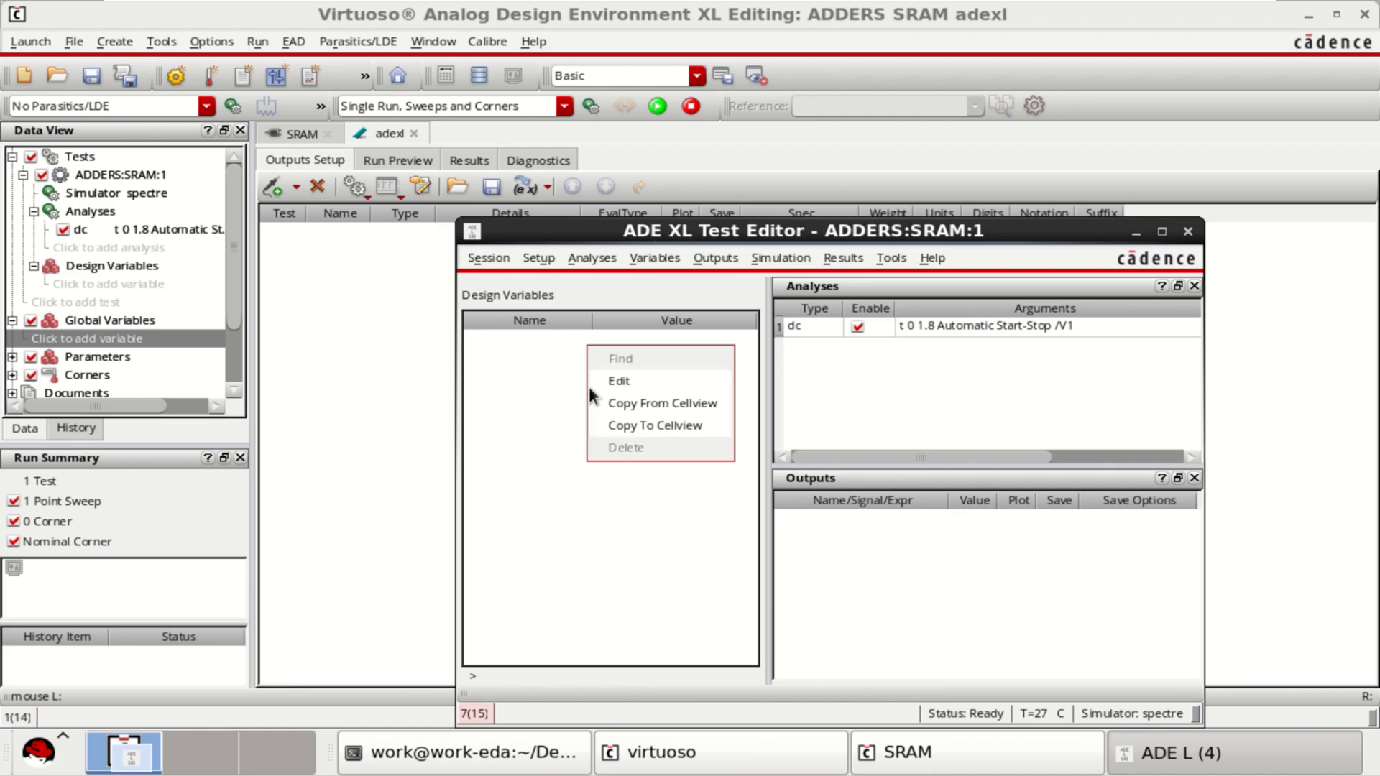
click(699, 407)
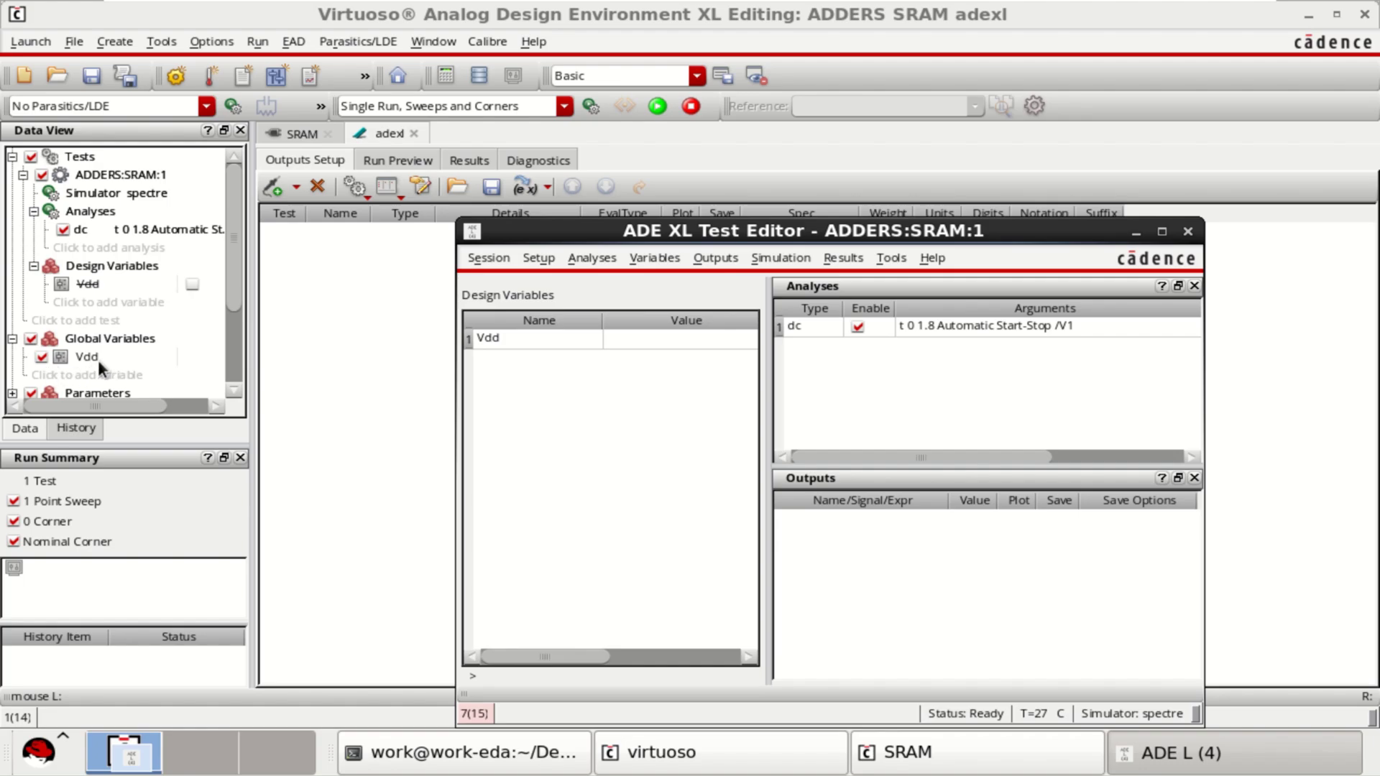
- Set the value of the design variable Vdd to 1.8 in the test editor
double_click(644, 343)
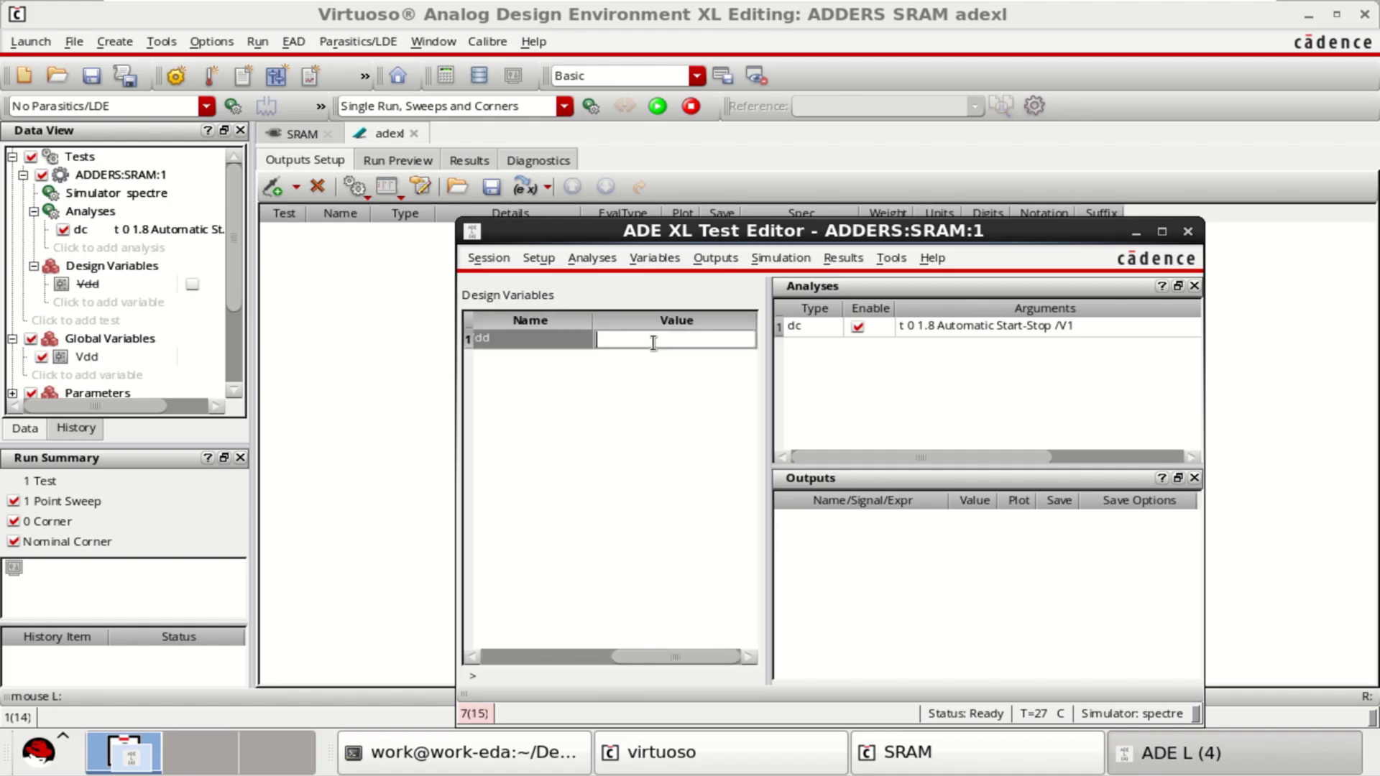
text(1.8)
click(608, 385)
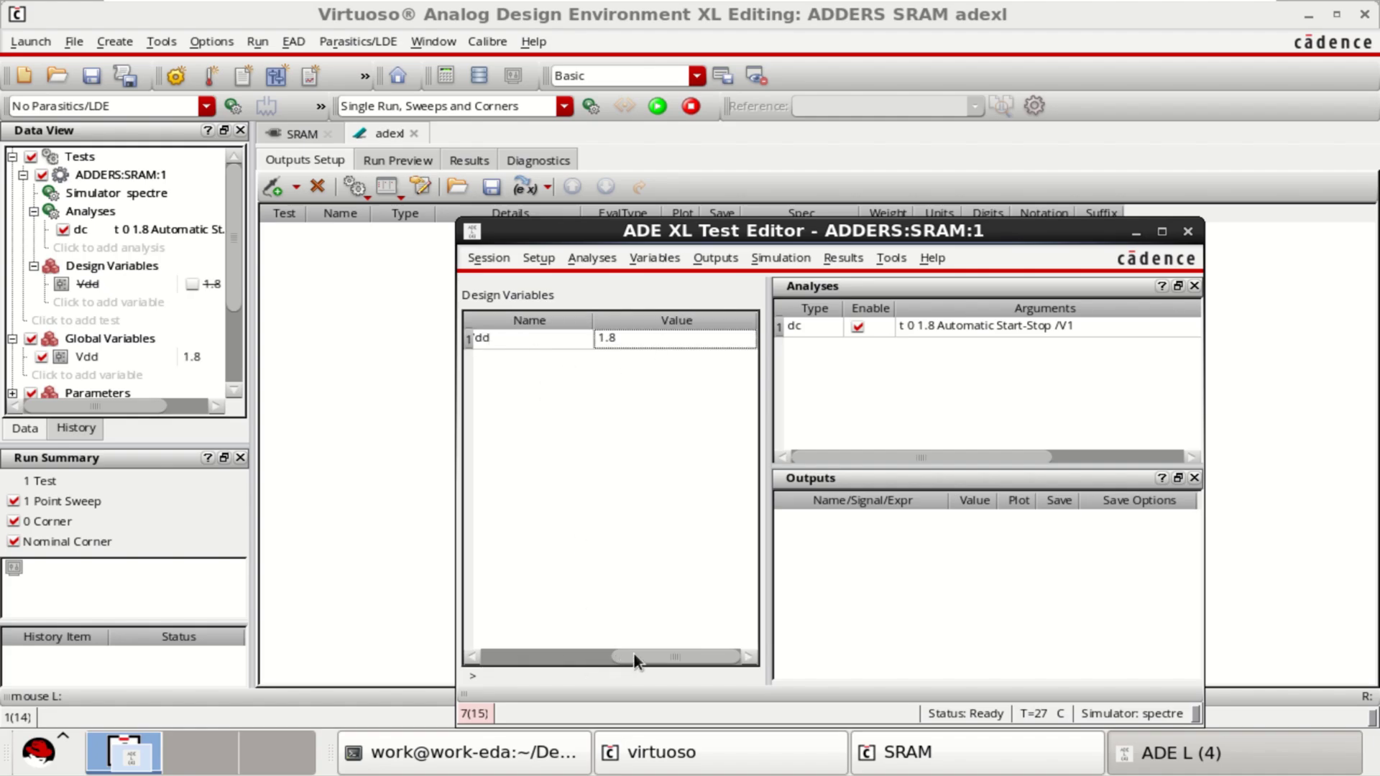
drag(634, 655, 506, 652)
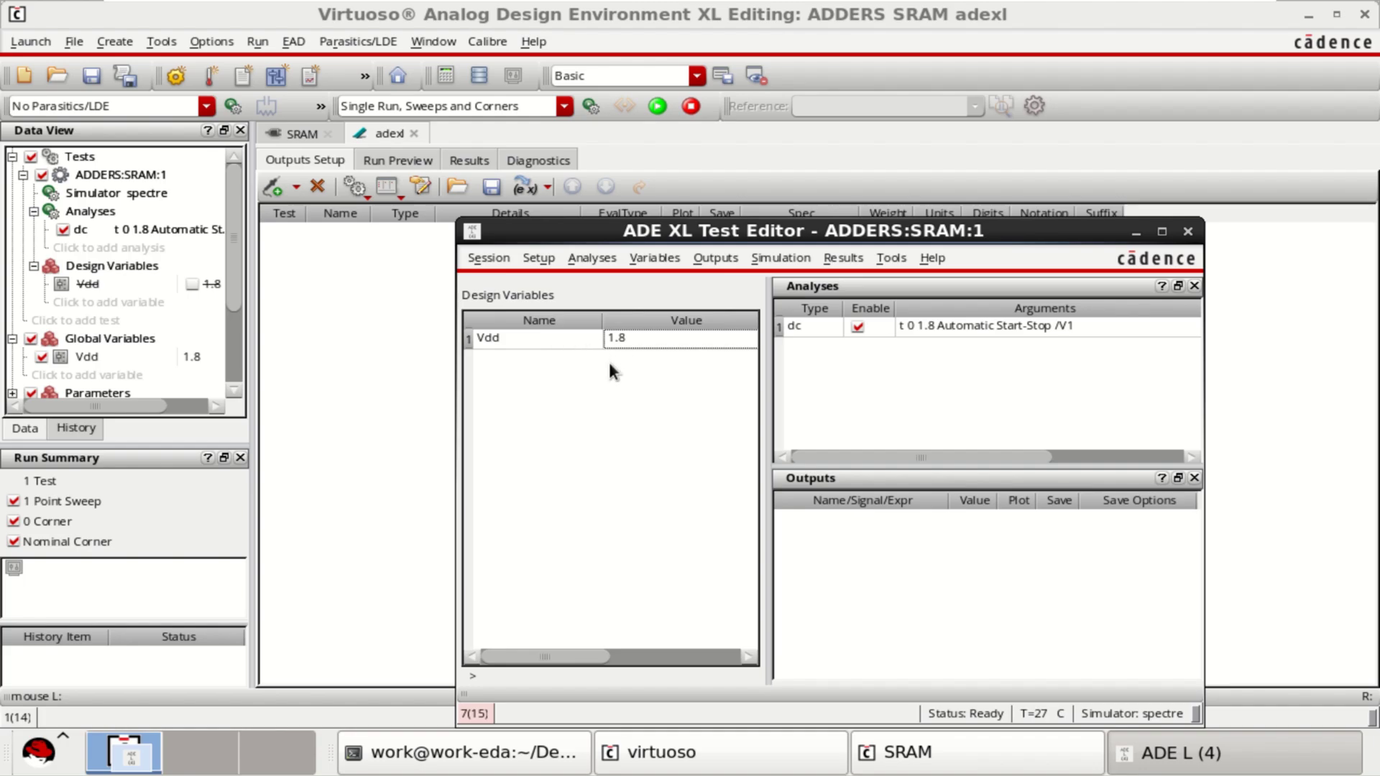
- Add a signal output to the adexl outputs setup and assign it the Qb net from the schematic
click(356, 373)
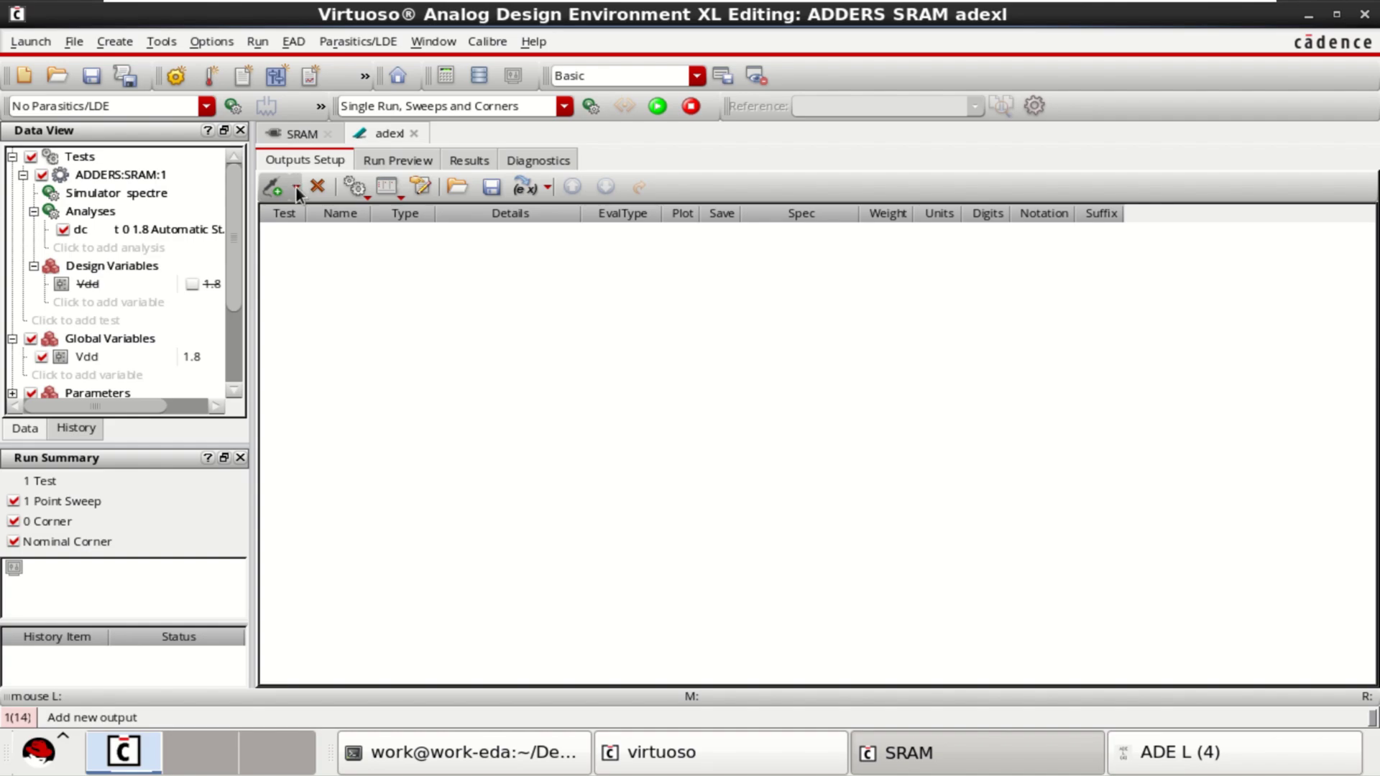
right_click(389, 287)
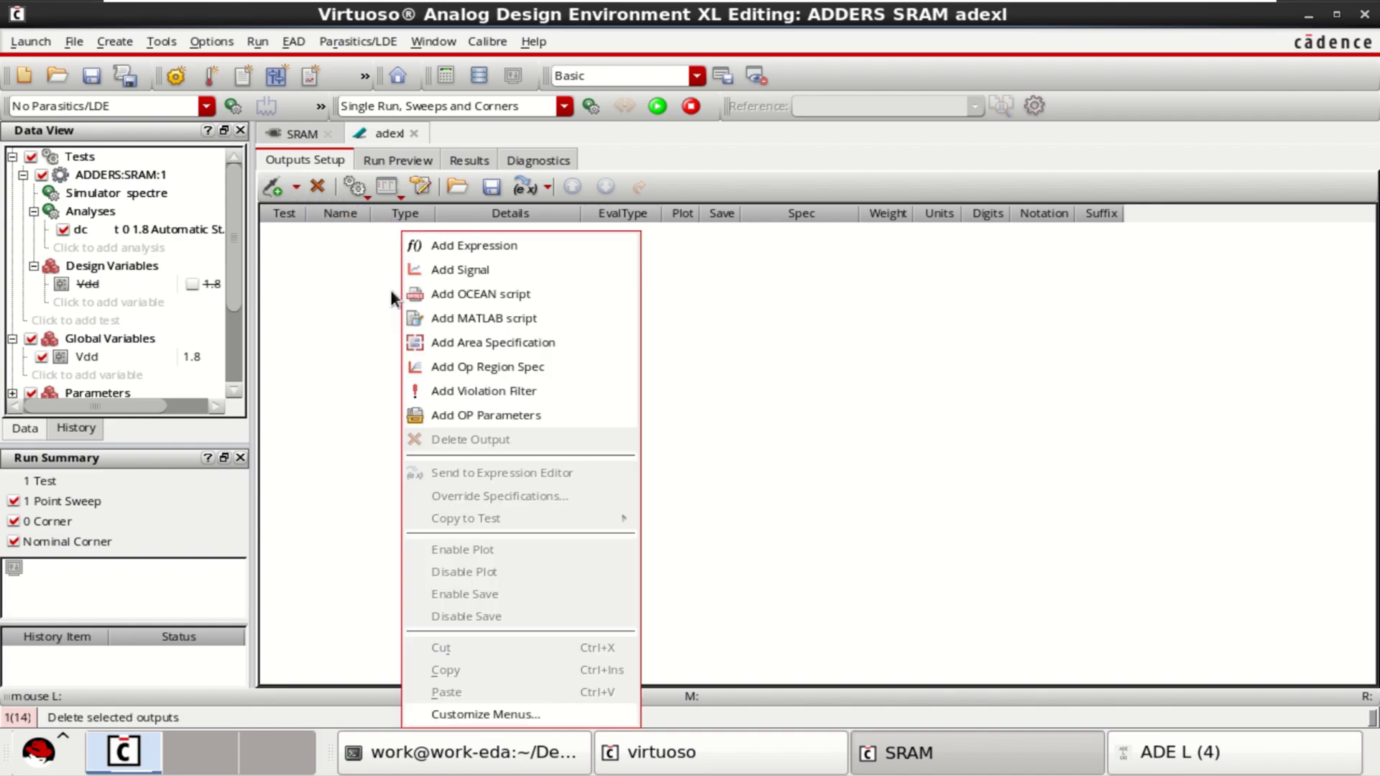
click(392, 237)
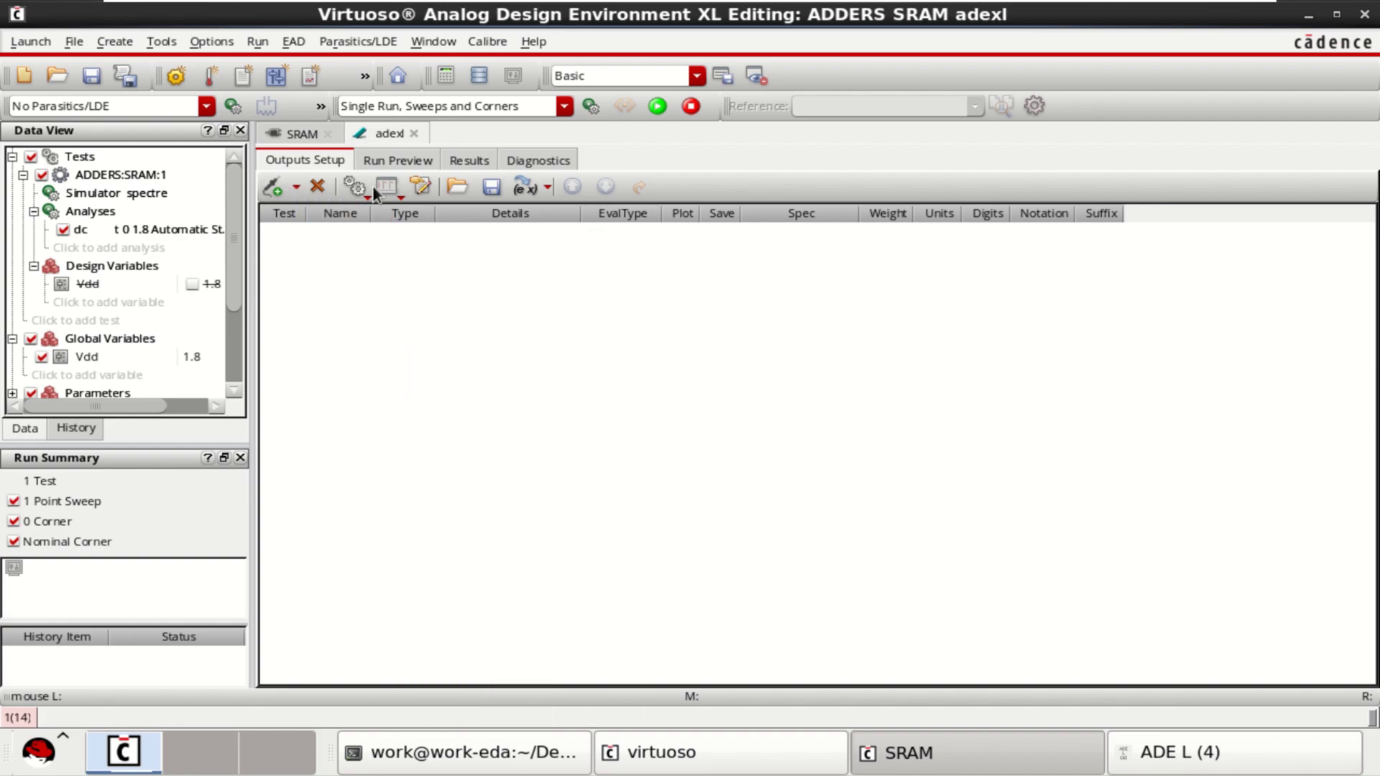
right_click(435, 278)
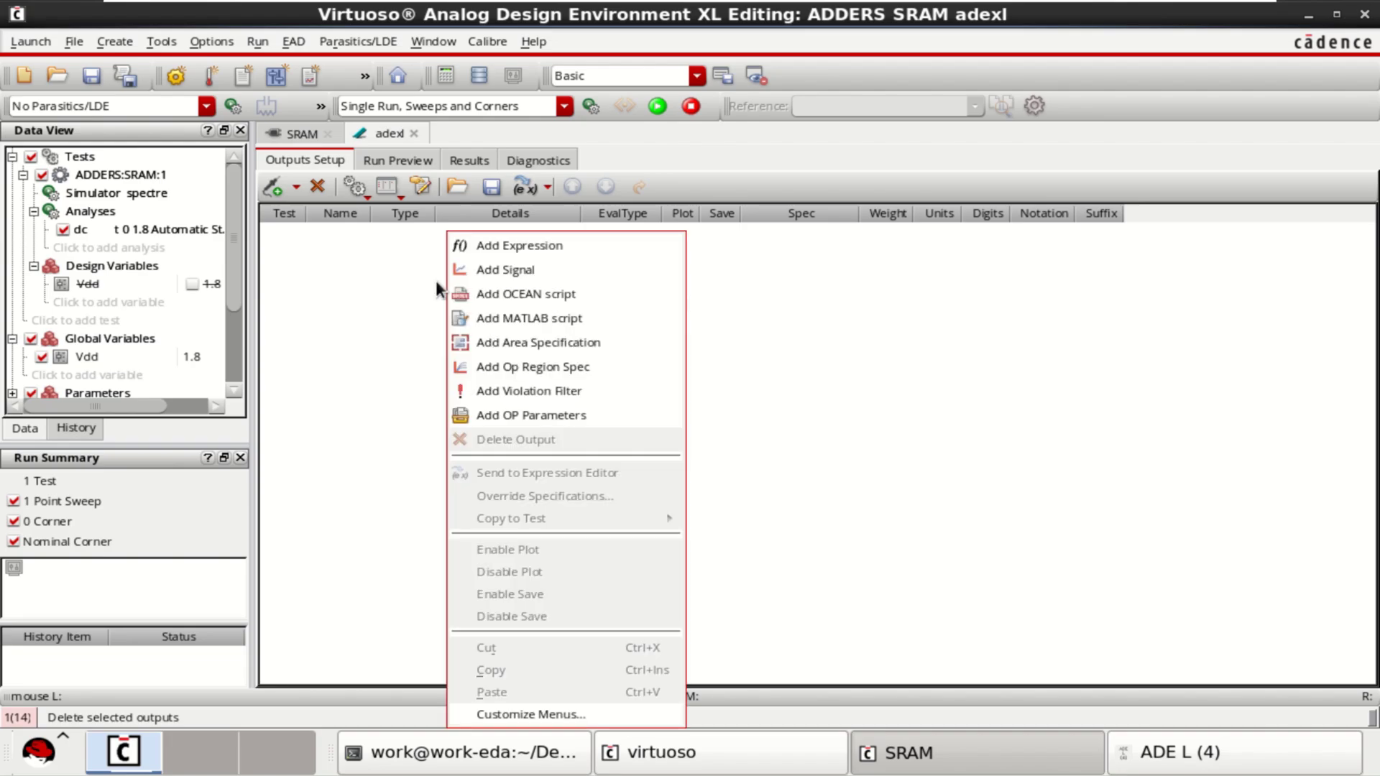
click(526, 273)
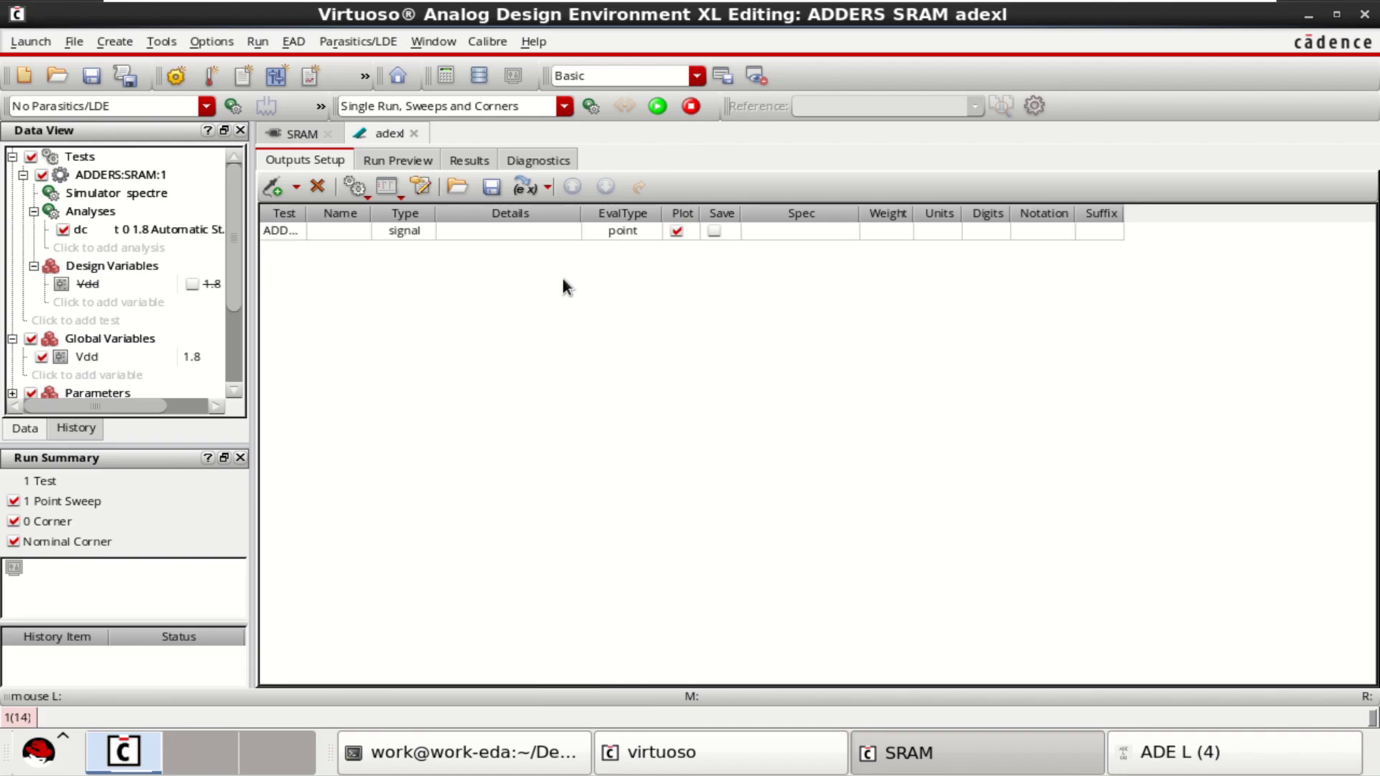
right_click(405, 299)
click(491, 268)
click(493, 230)
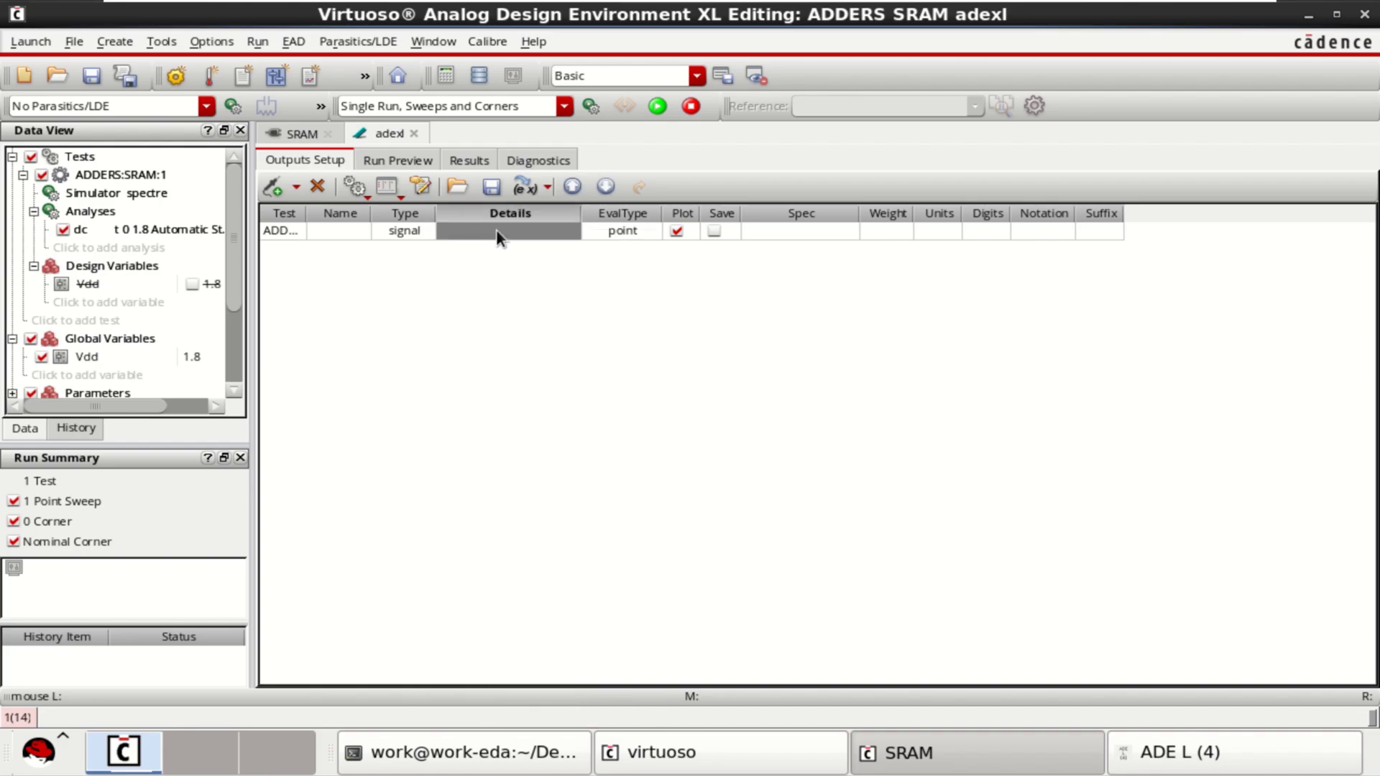
click(496, 230)
click(566, 230)
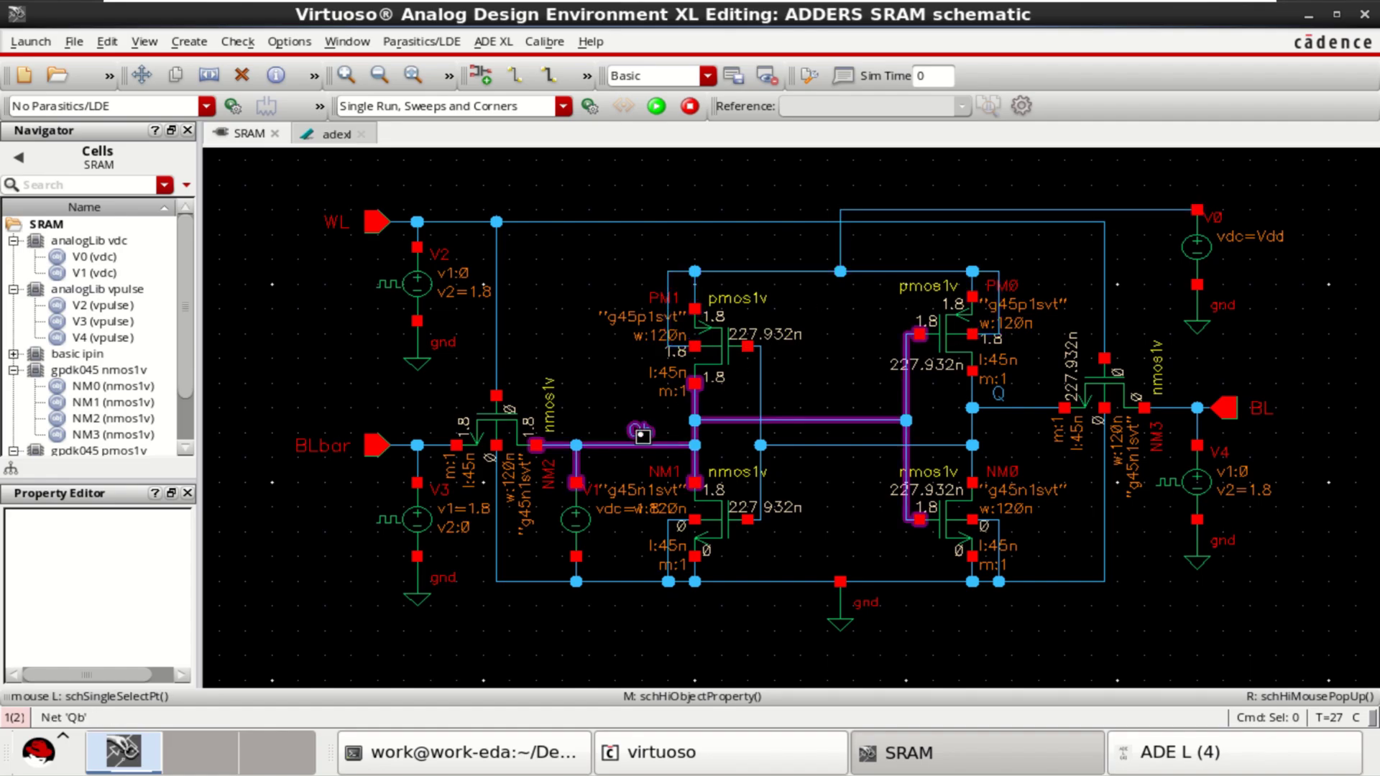
click(641, 438)
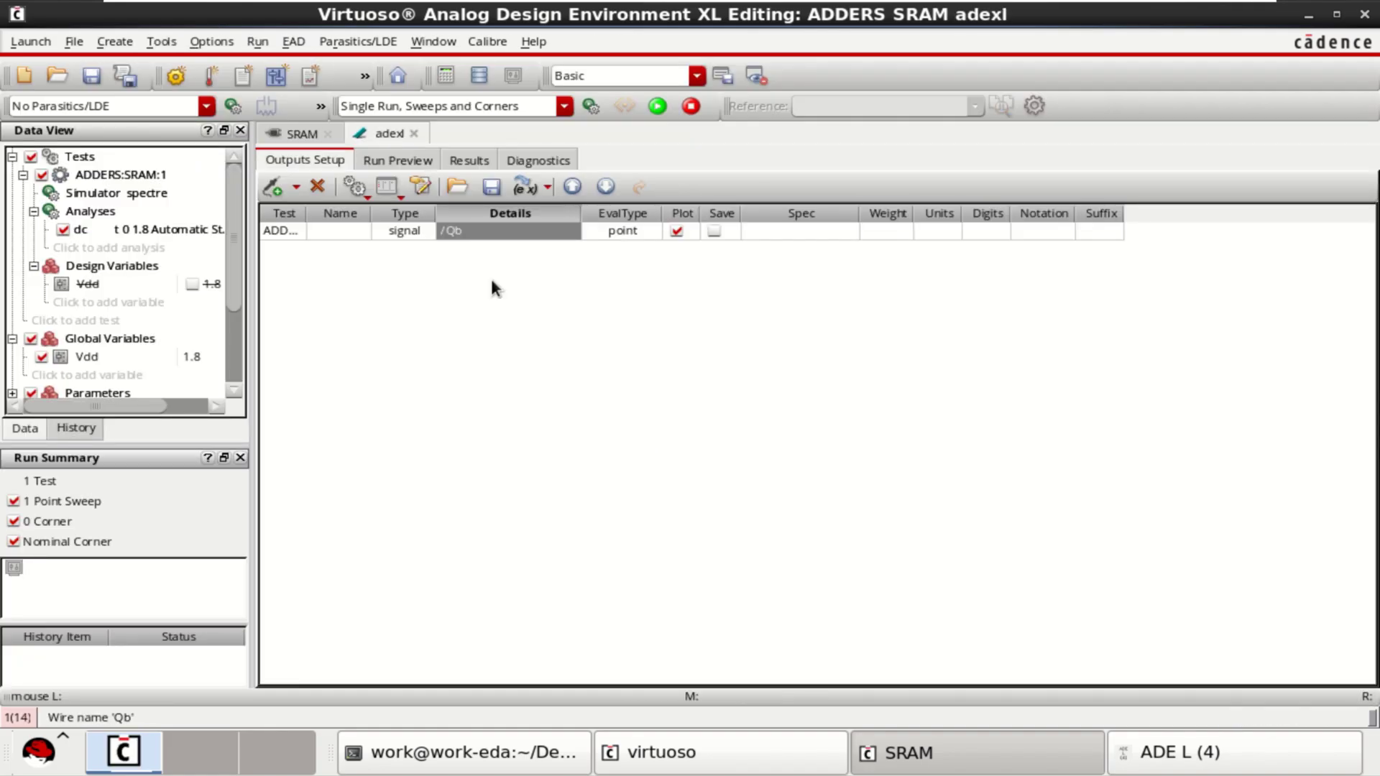
- Add a second signal output and assign it the Q net from the schematic
right_click(462, 282)
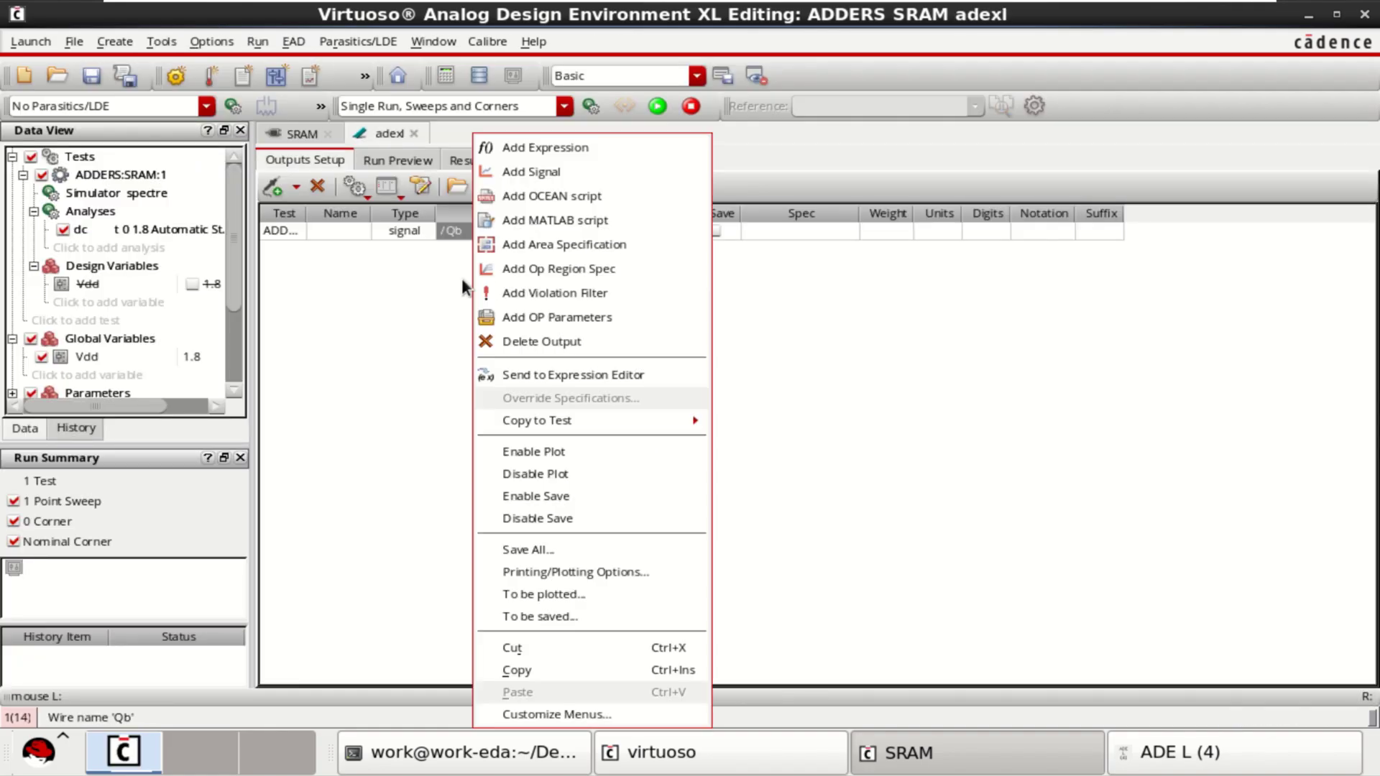
click(542, 167)
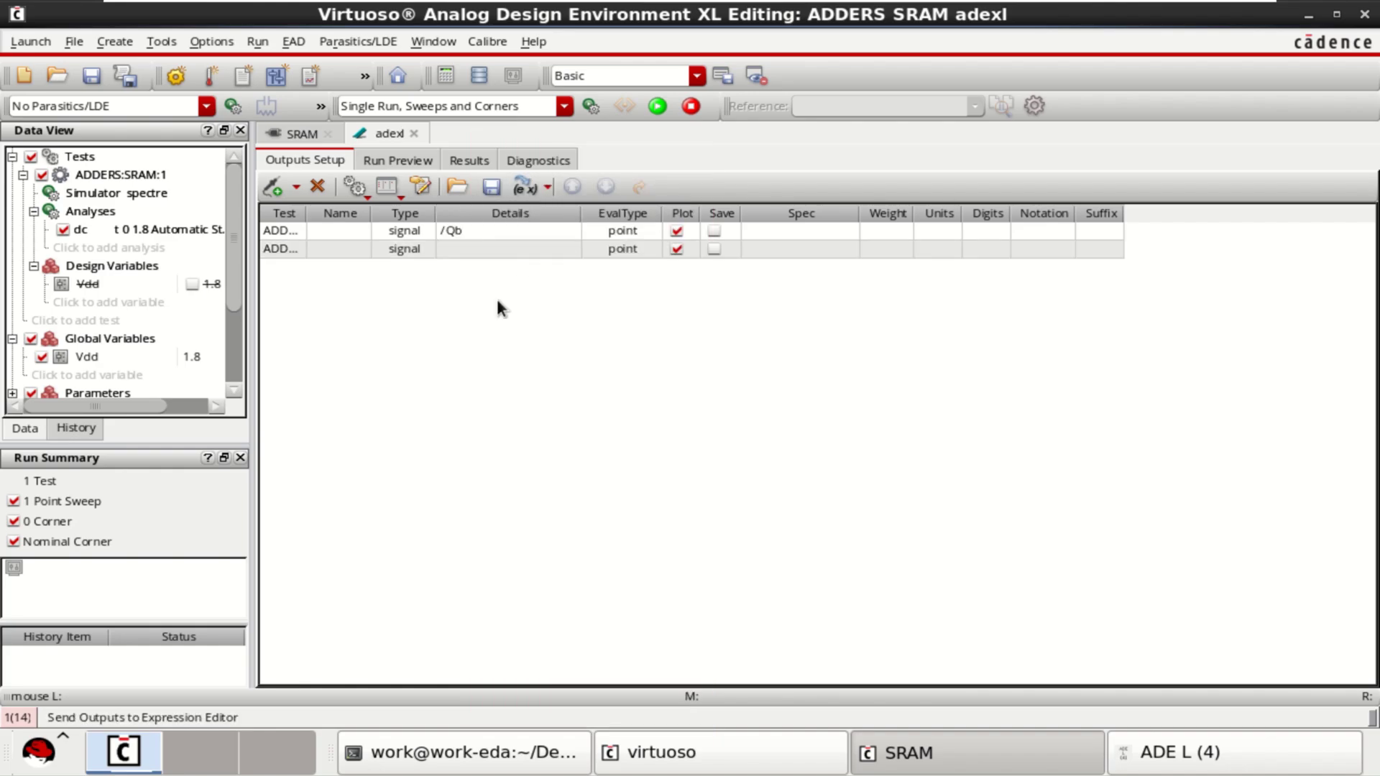
click(506, 248)
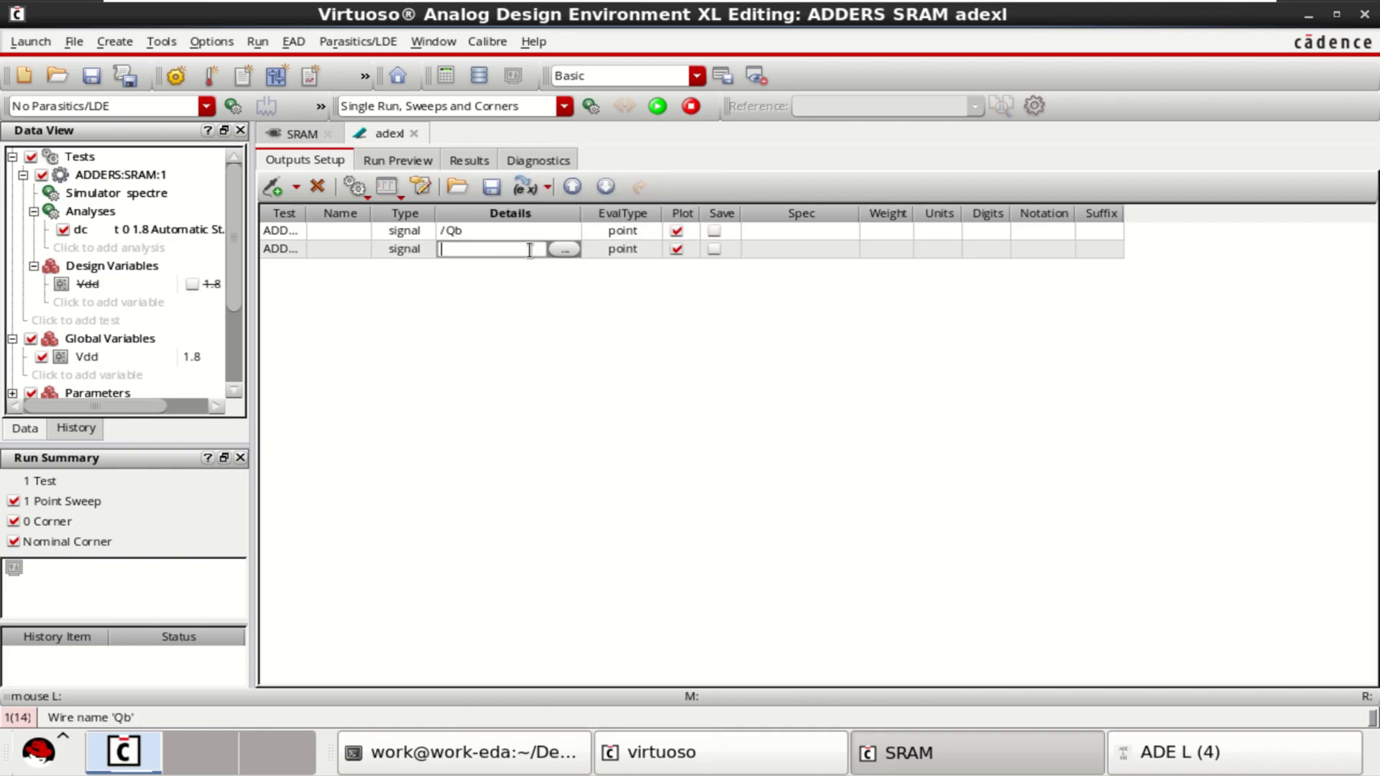
click(571, 251)
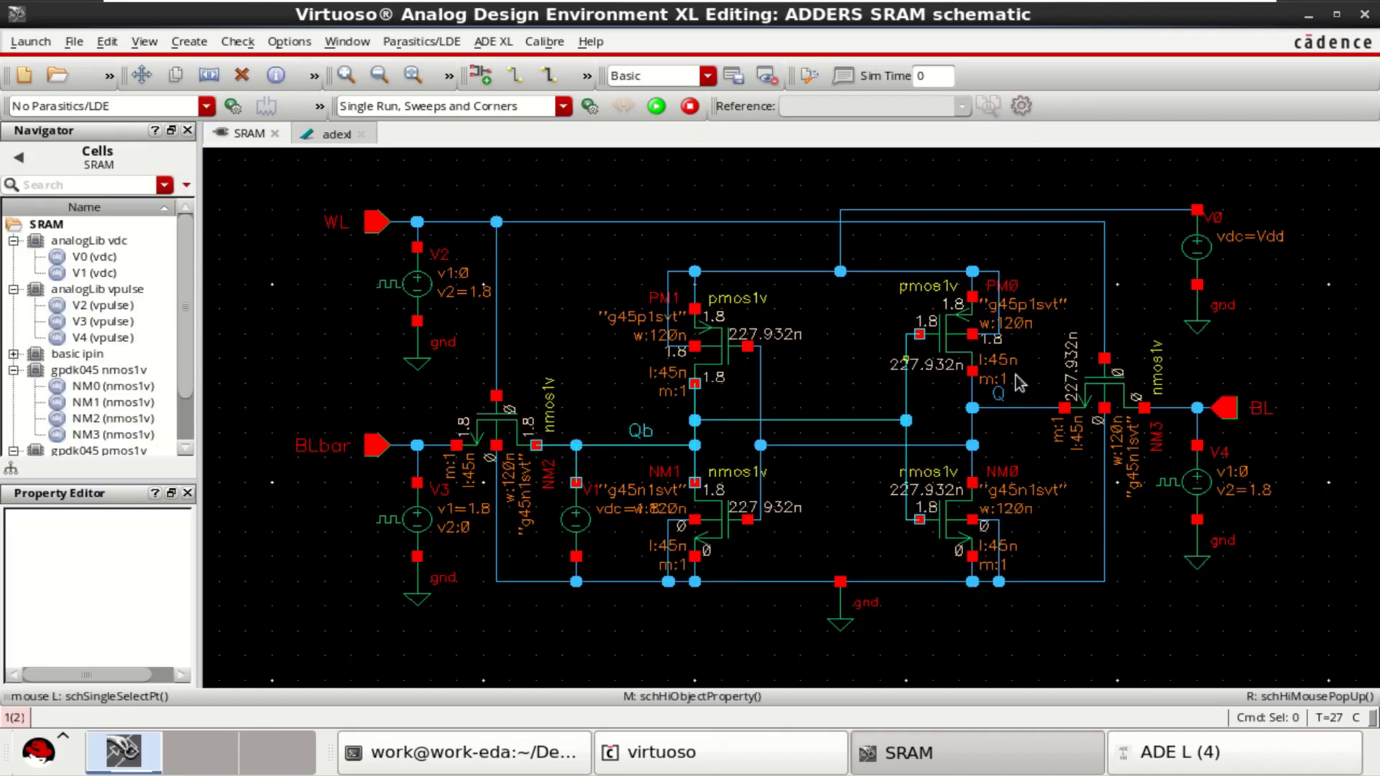
click(999, 397)
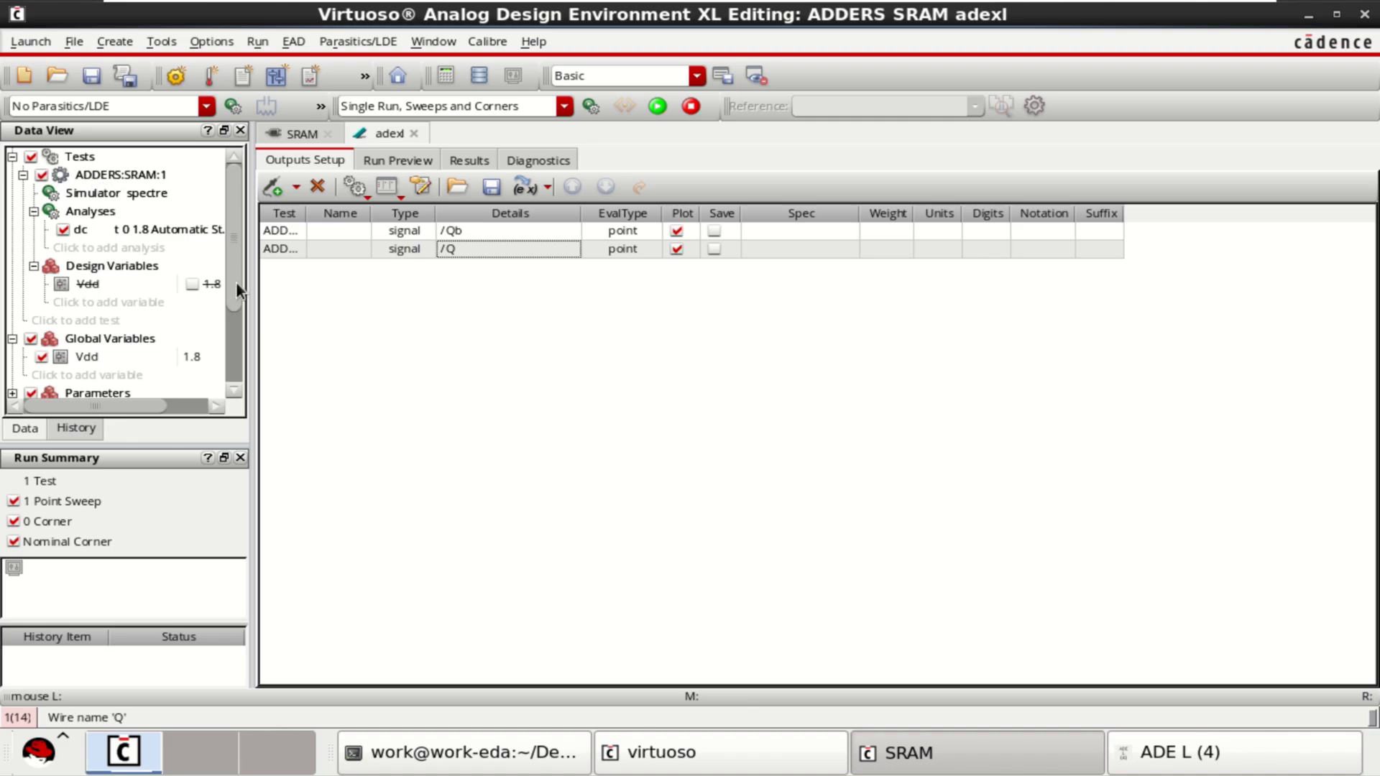
- Run the simulation and plot the Qb and Q outputs in a maximised graph window
drag(235, 283, 230, 338)
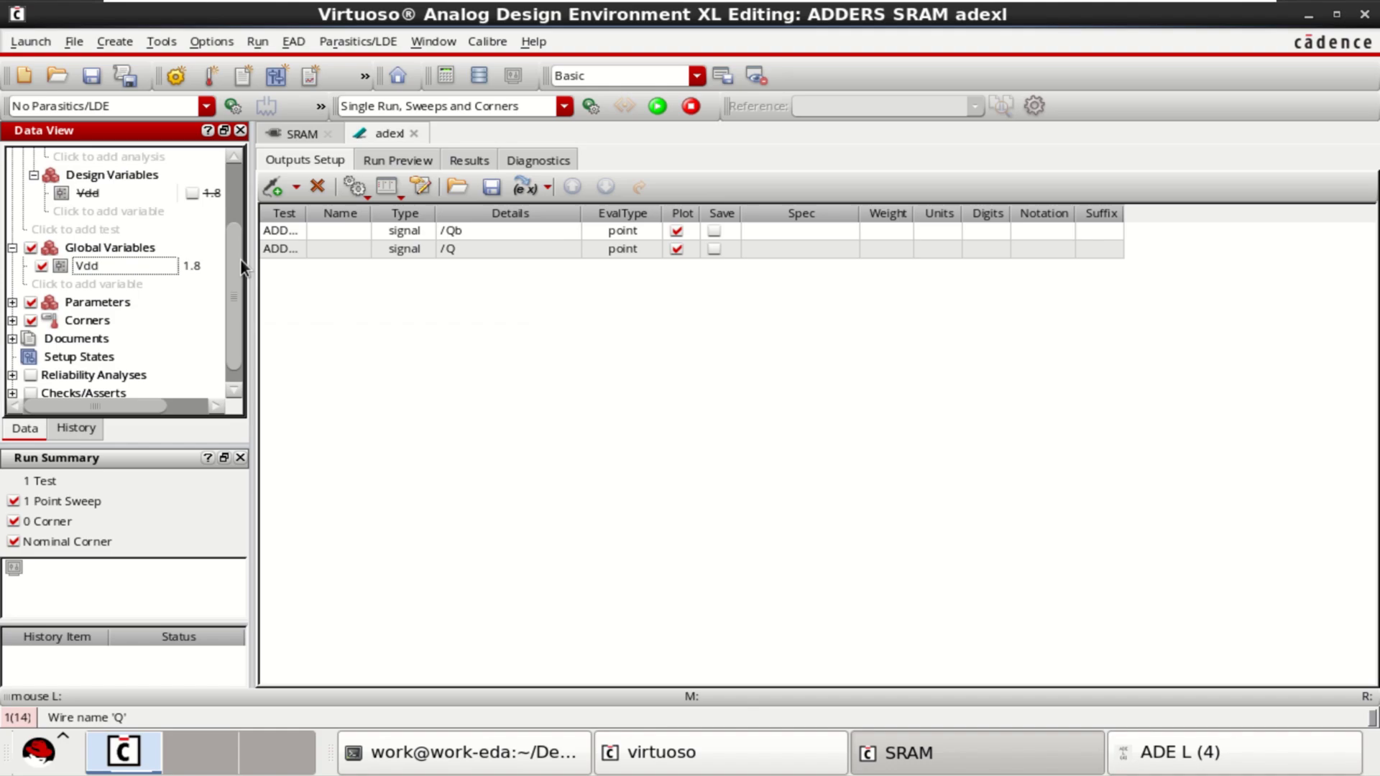
scroll(234, 324, down, 1)
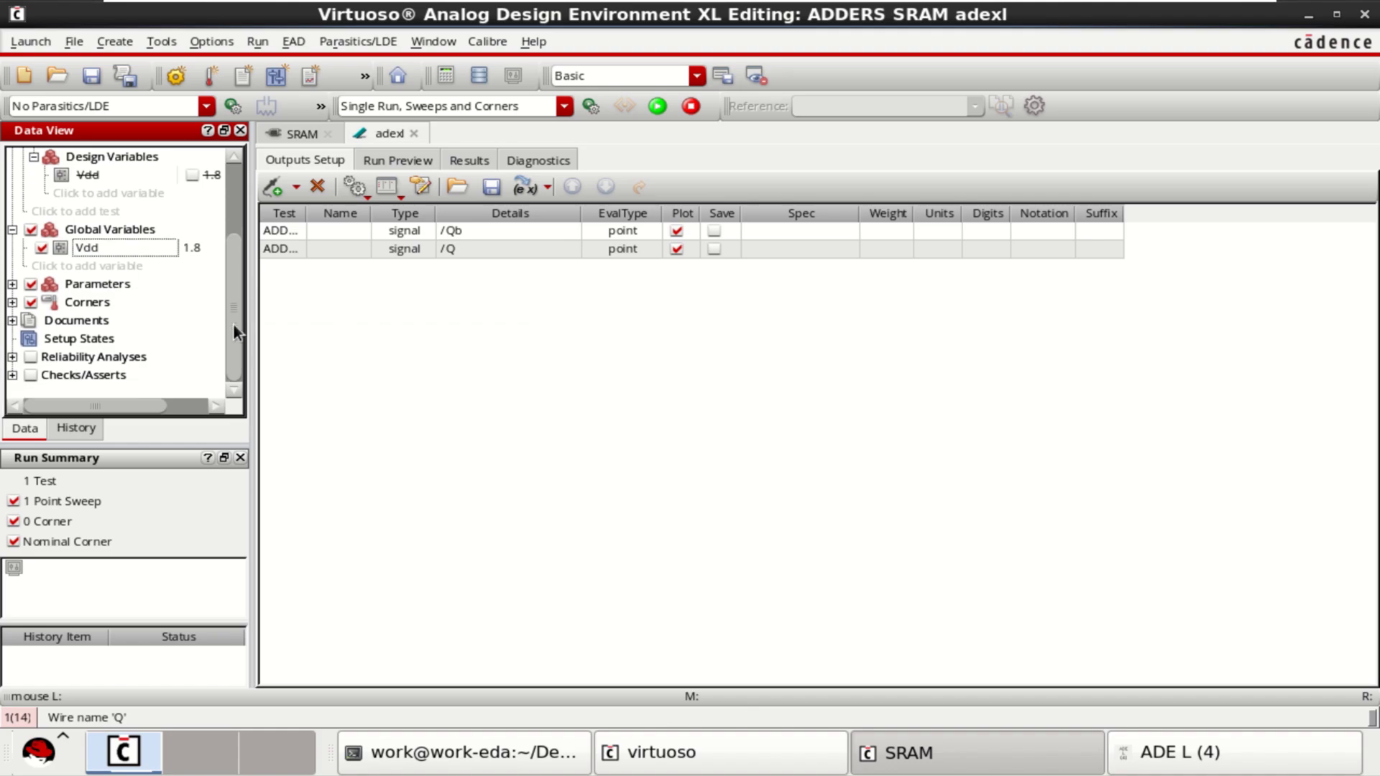
click(656, 106)
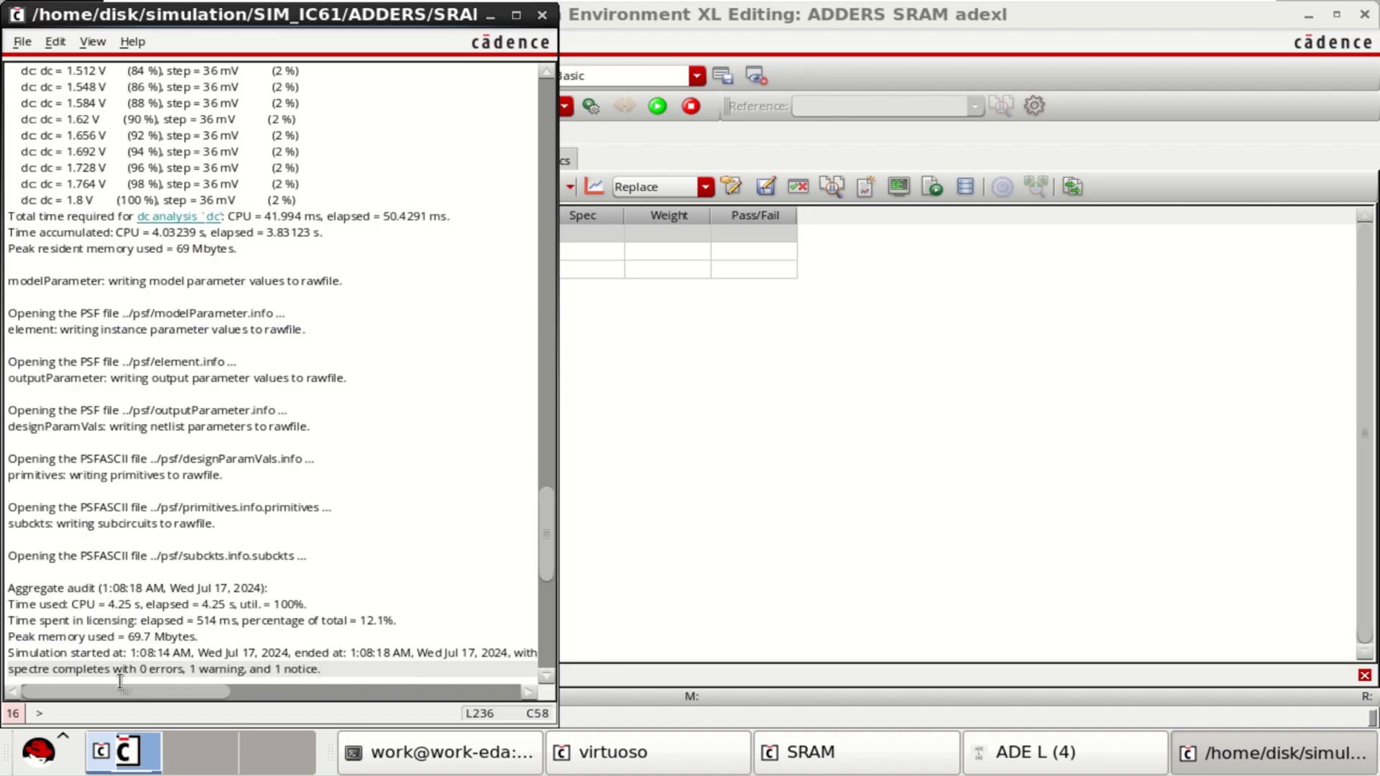
click(489, 17)
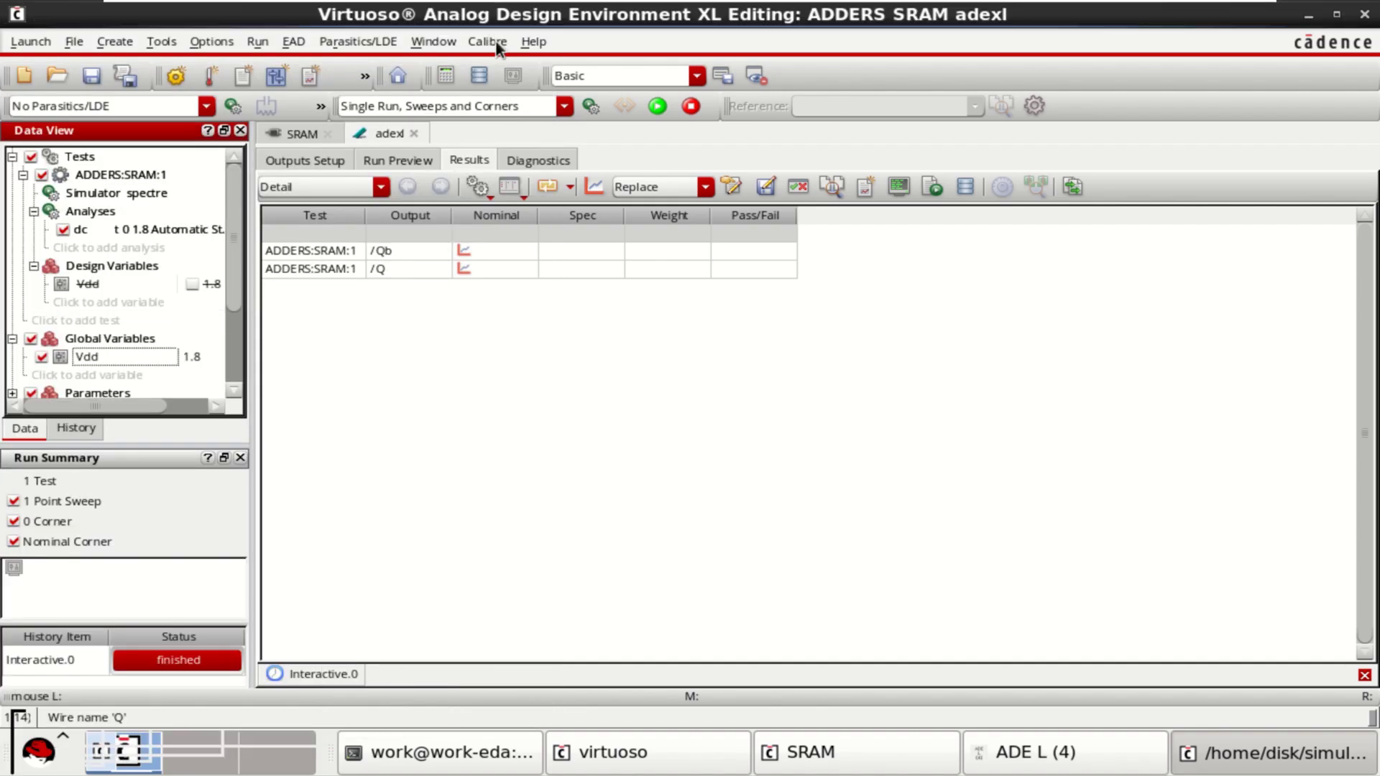
click(596, 179)
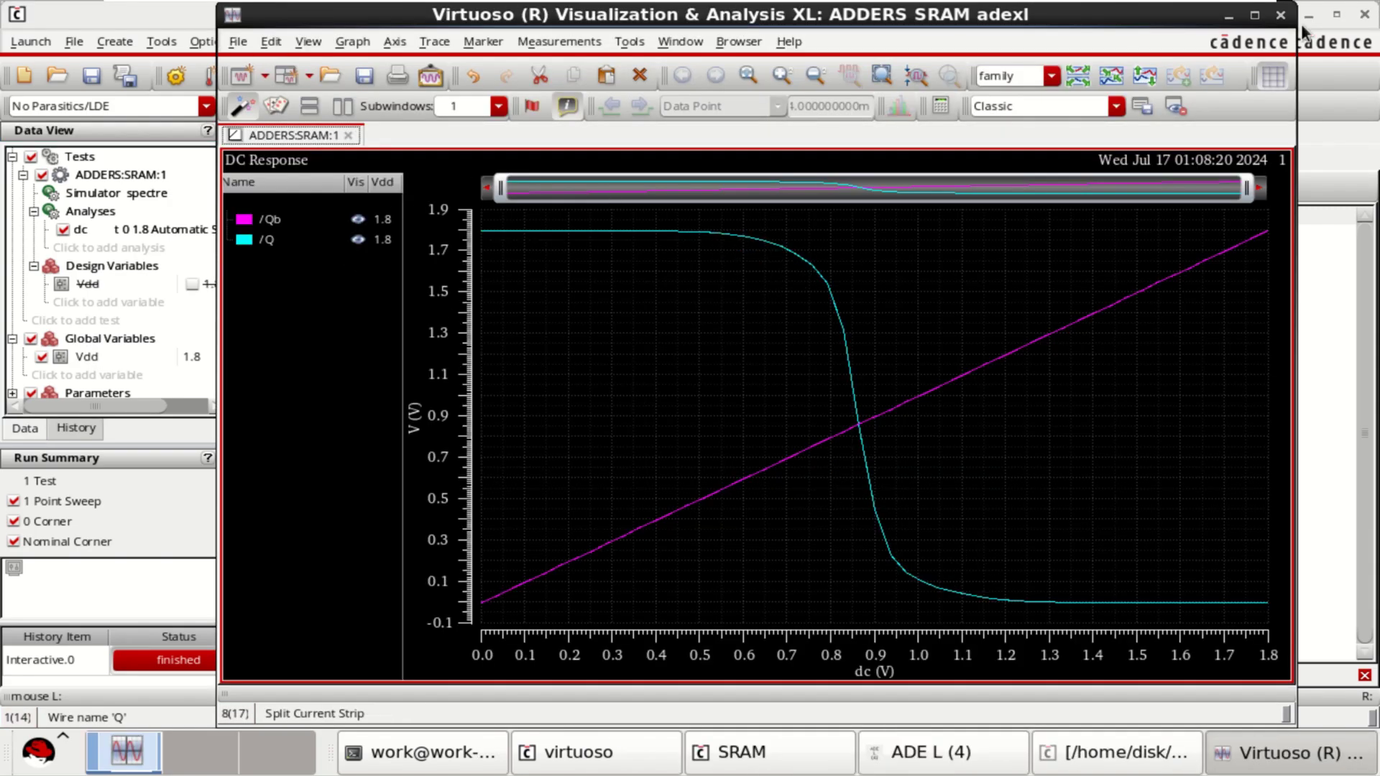
click(1255, 15)
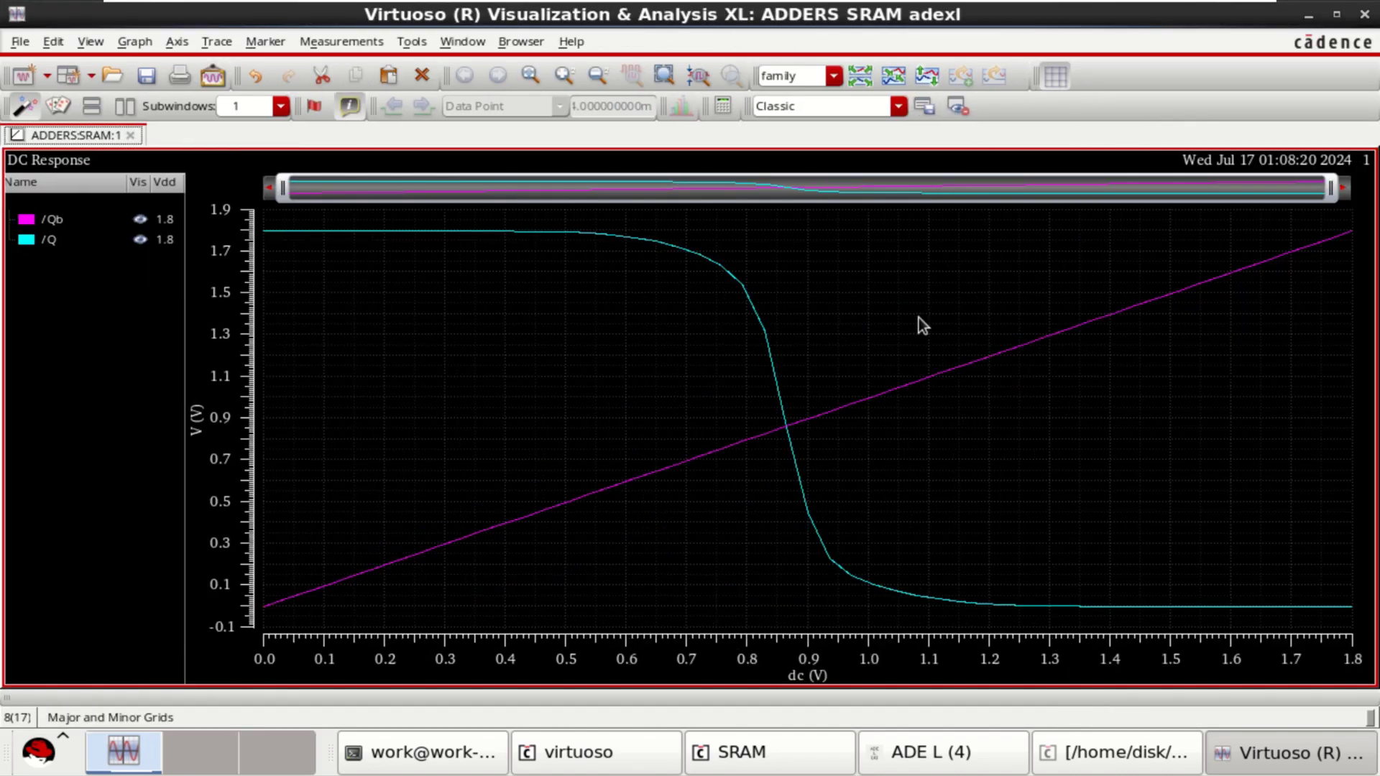
- Create a Y vs Y plot in a new subwindow with /Qb (Vdd=1.8) as the selected trace
right_click(802, 675)
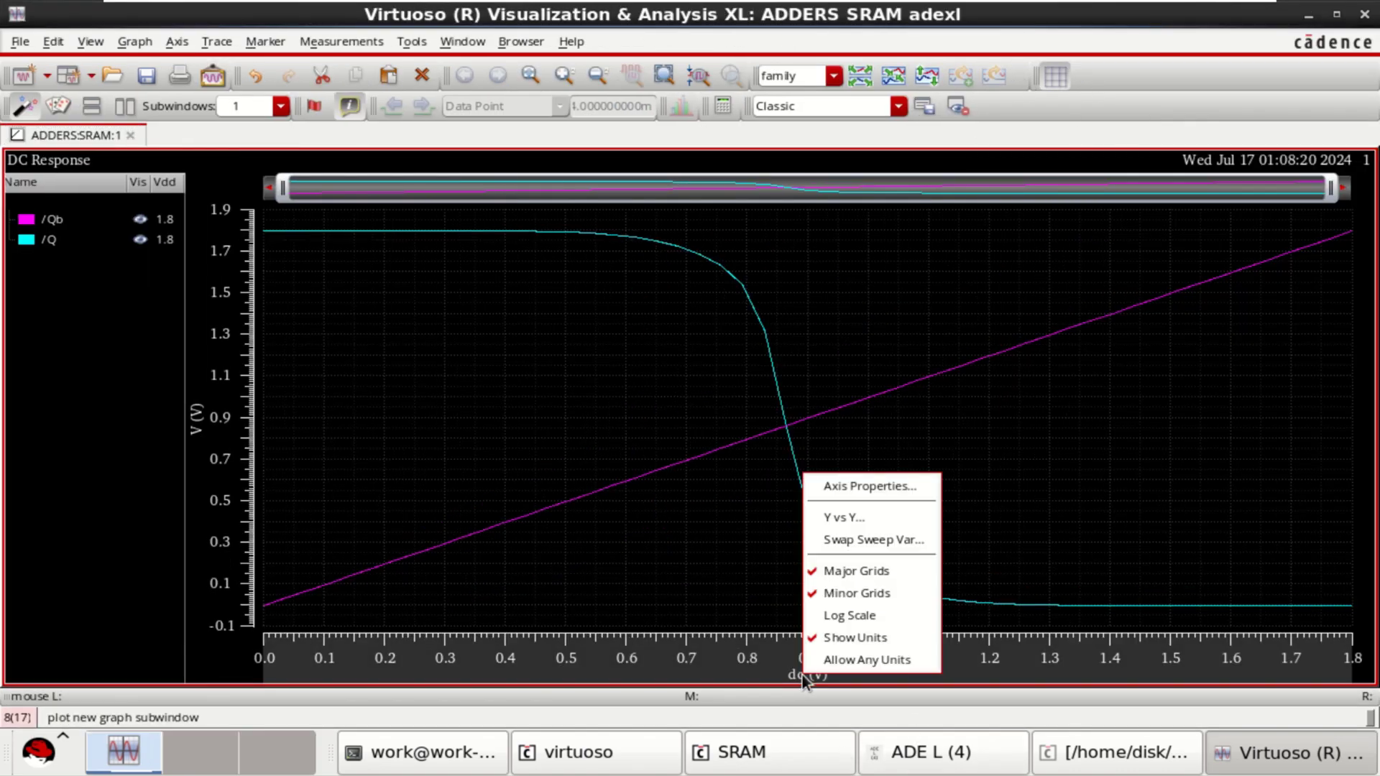
click(867, 516)
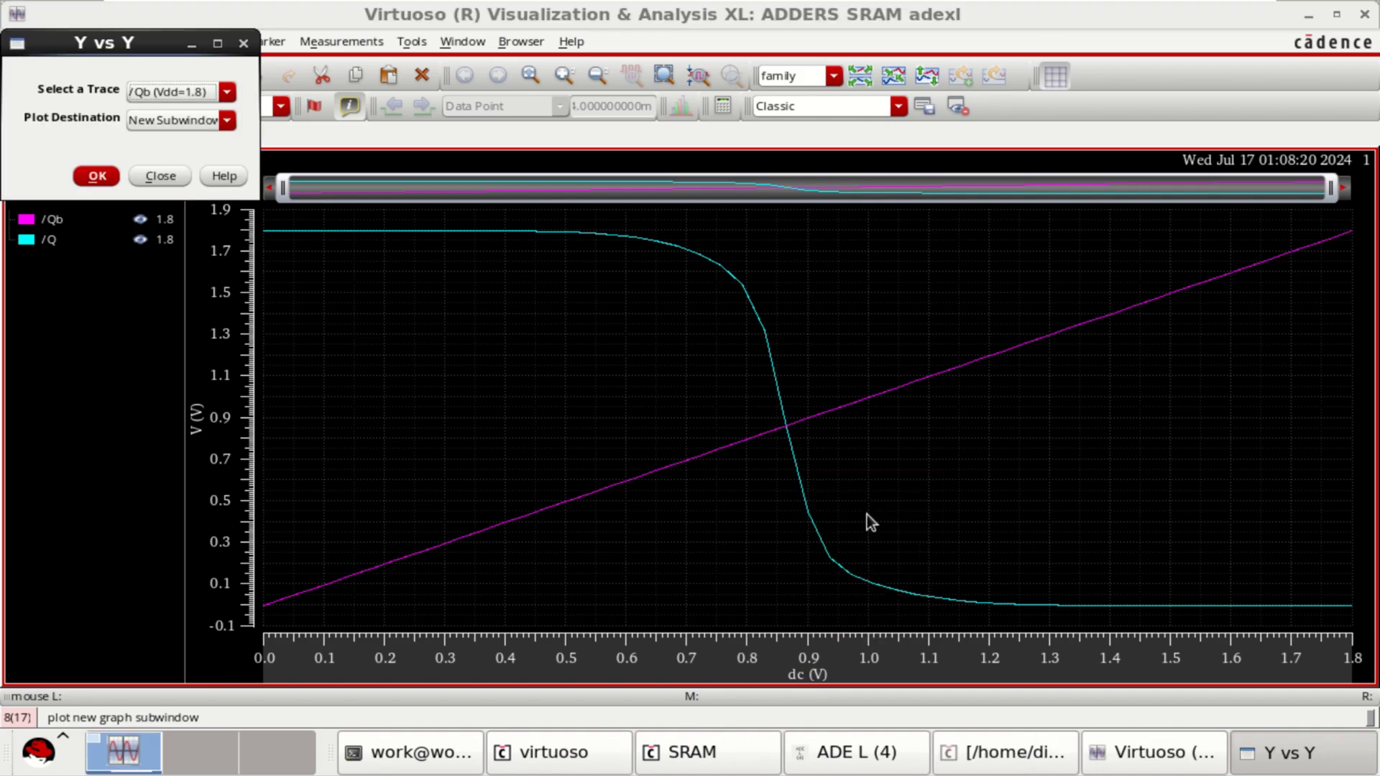
click(175, 93)
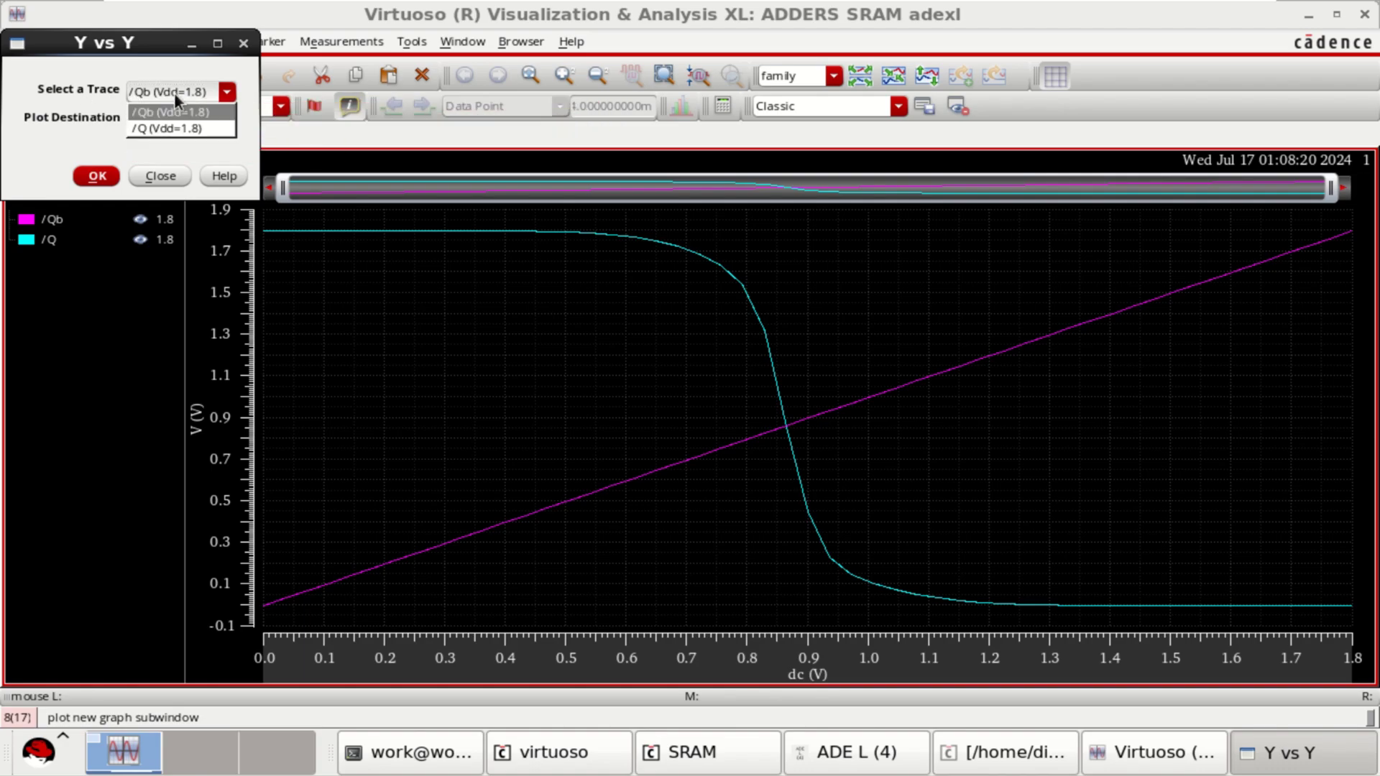
click(145, 111)
click(97, 177)
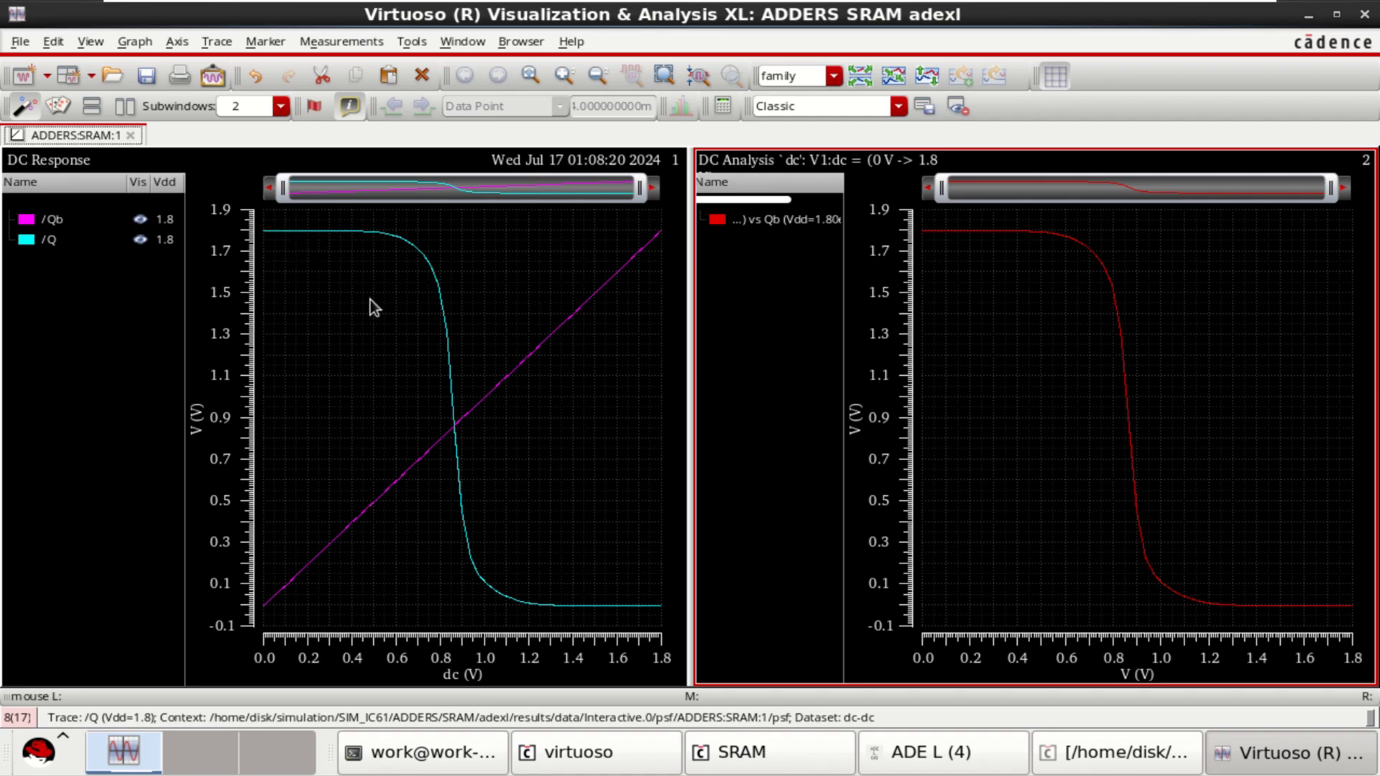
- Create a second Y vs Y plot from the DC response in a new subwindow, with /Q (Vdd=1.8) as the selected trace
right_click(466, 678)
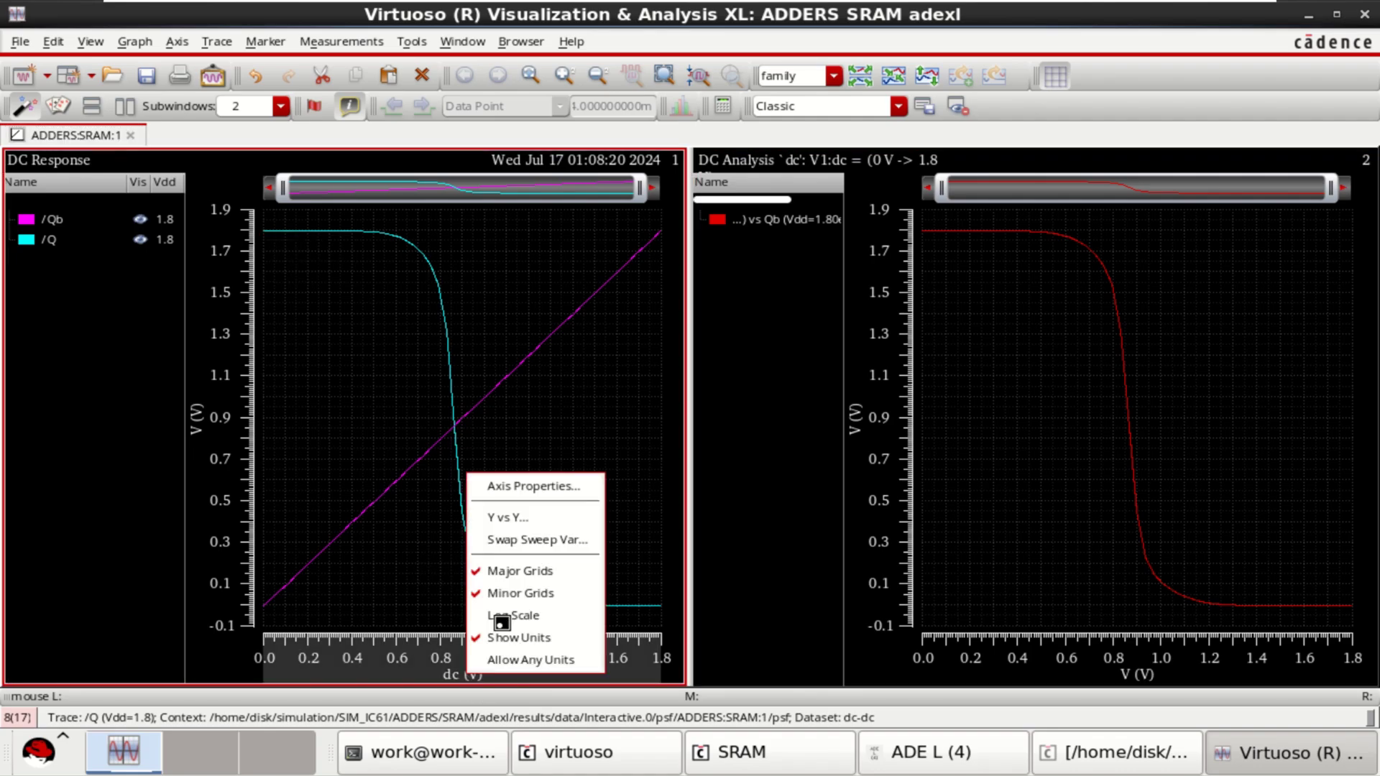
click(535, 518)
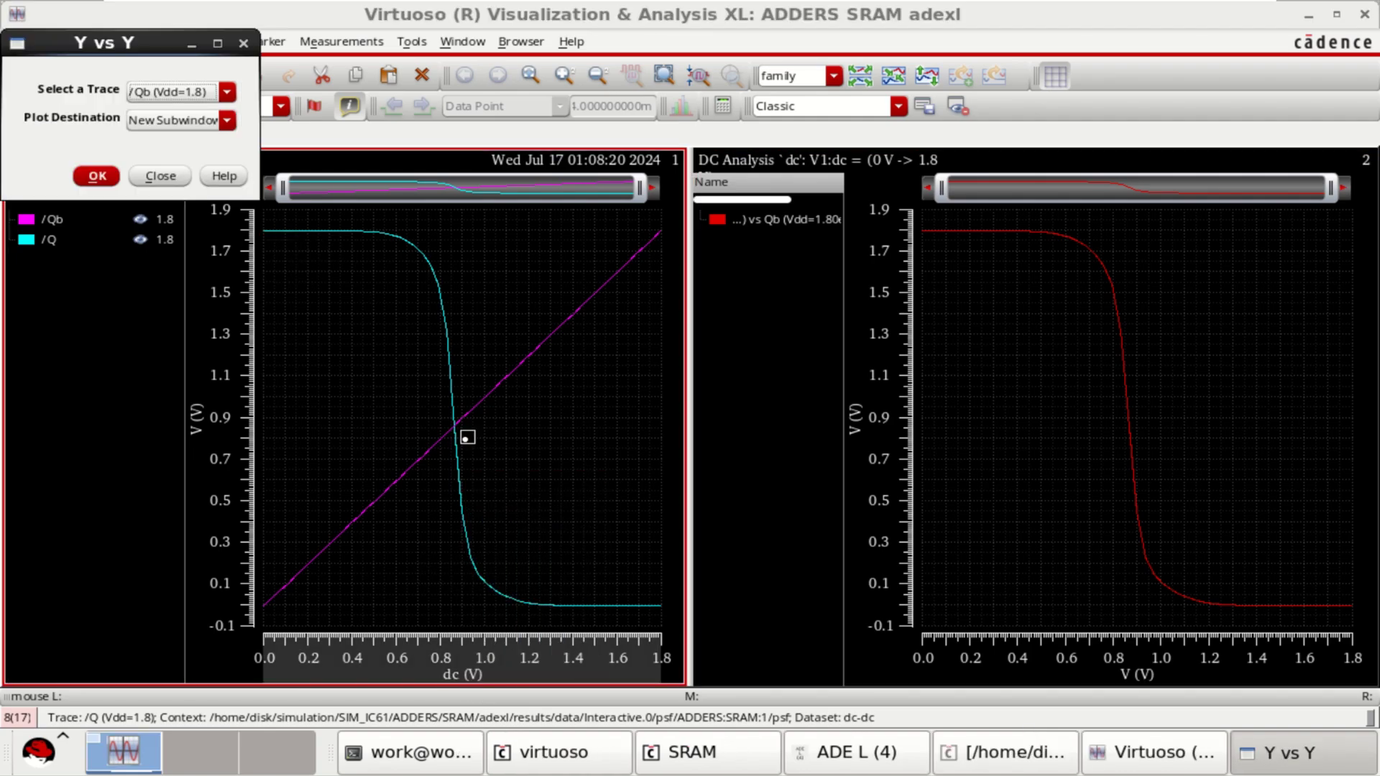
click(175, 94)
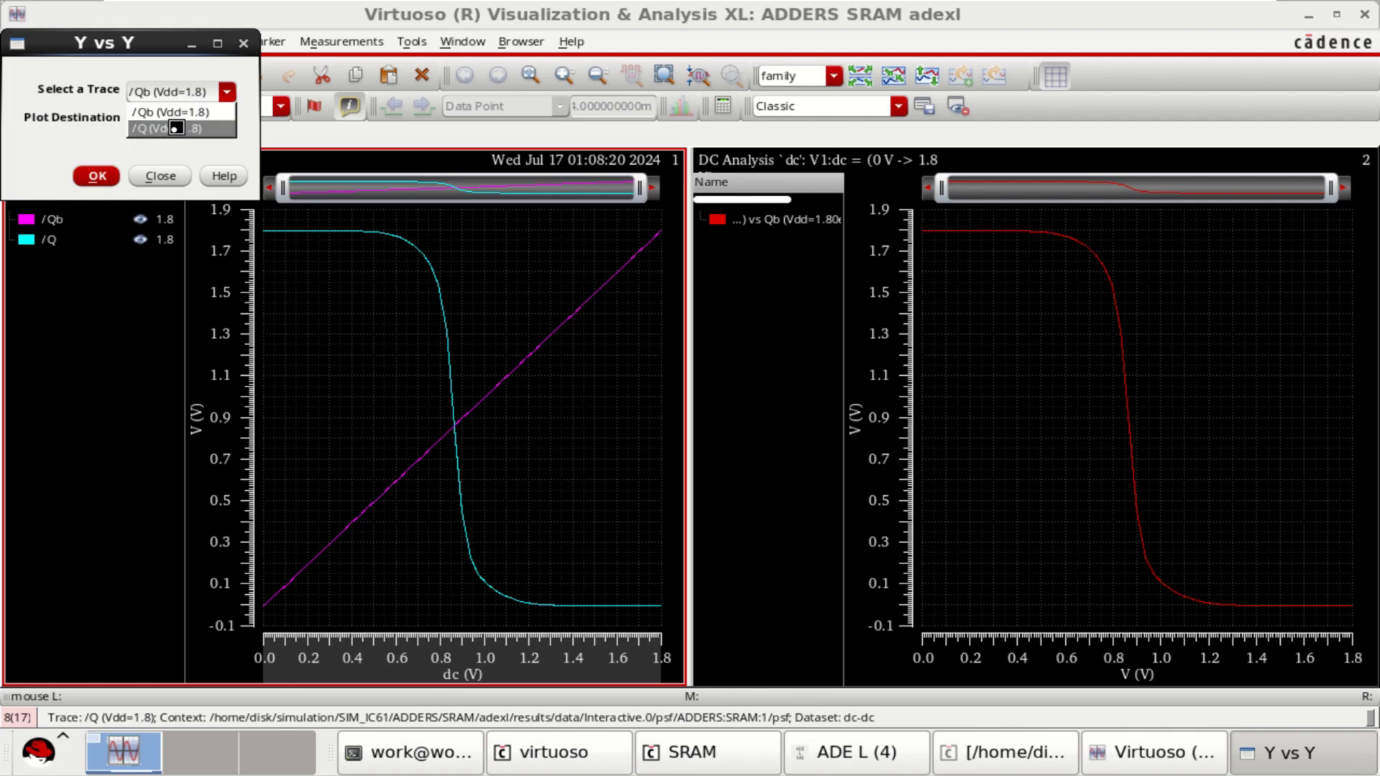
click(176, 128)
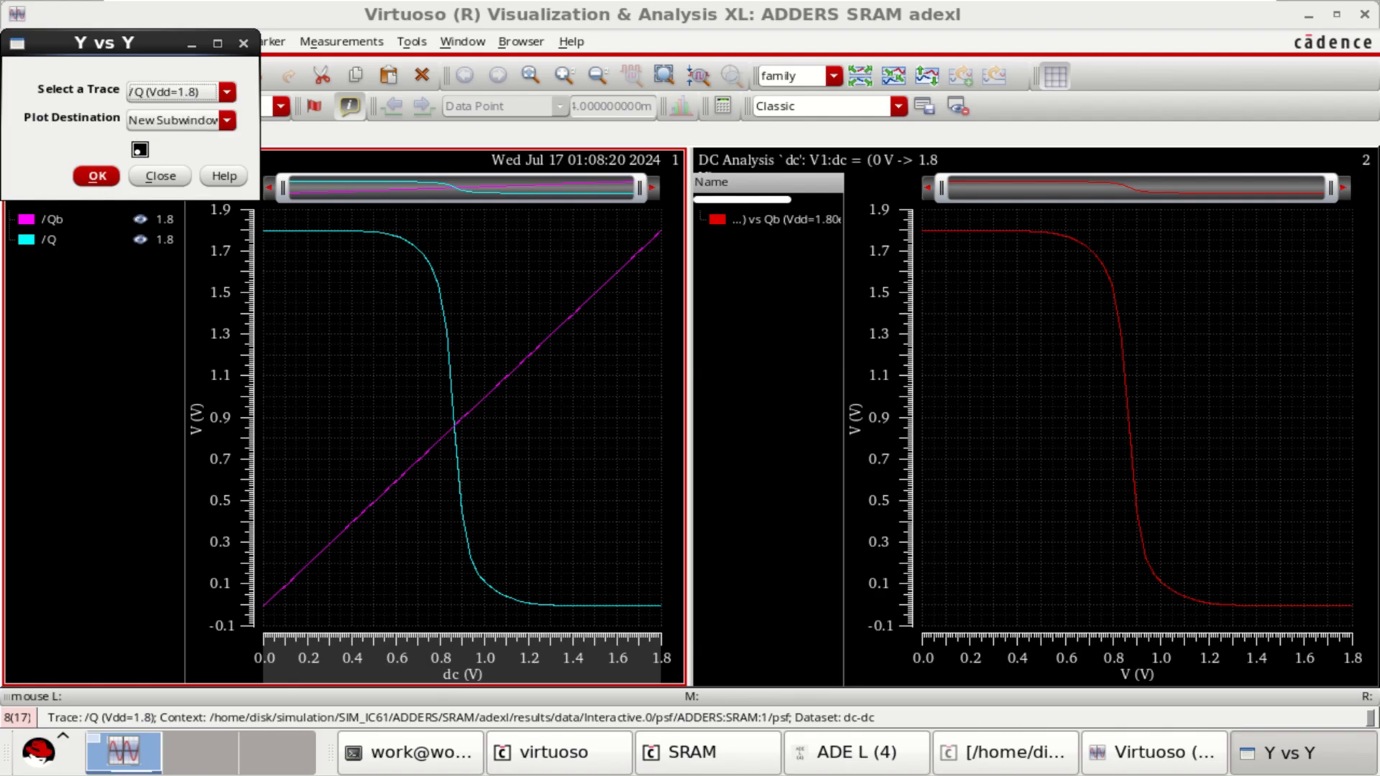
click(98, 176)
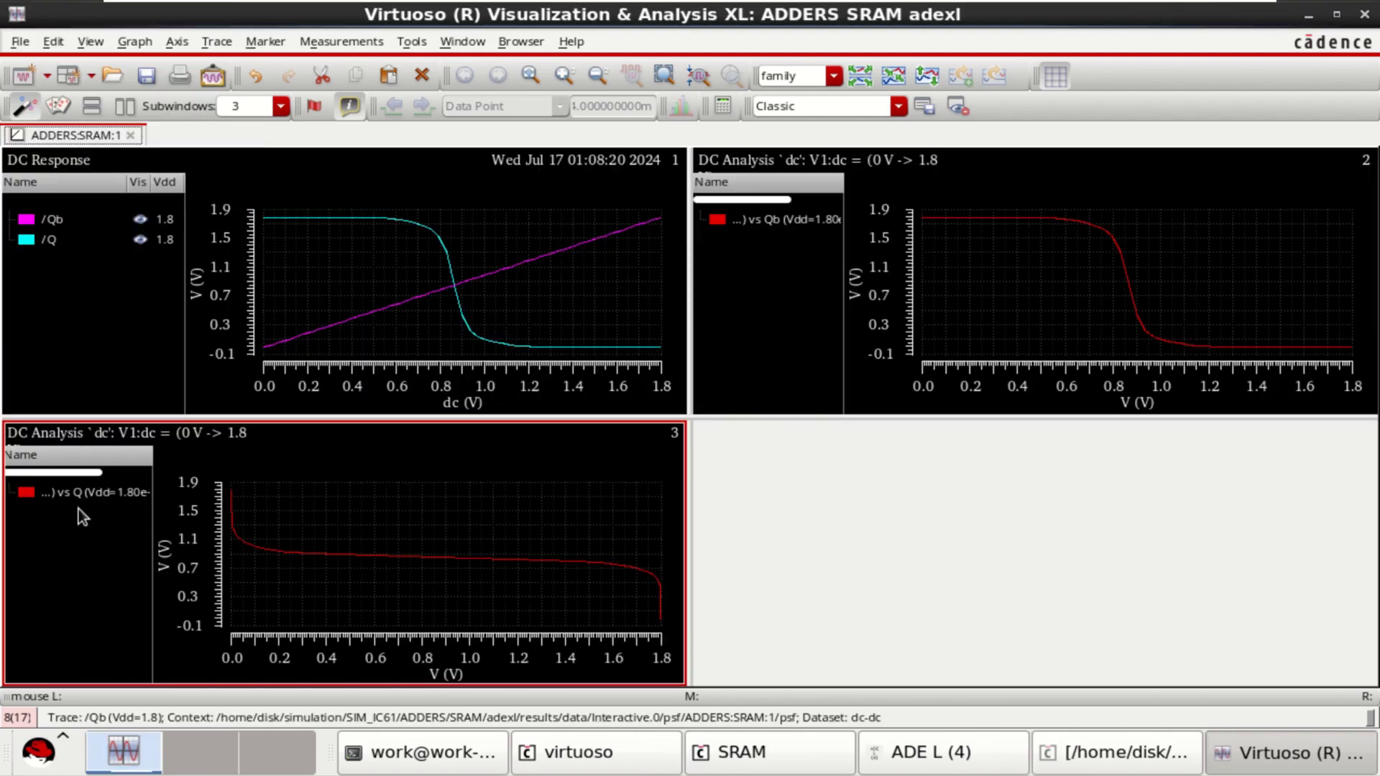
- Move the versus-Q trace into the subwindow with the versus-Qb curve and delete the emptied subwindow
mouse_move(90, 491)
mouse_down()
mouse_move(1009, 283)
mouse_move(987, 306)
mouse_up()
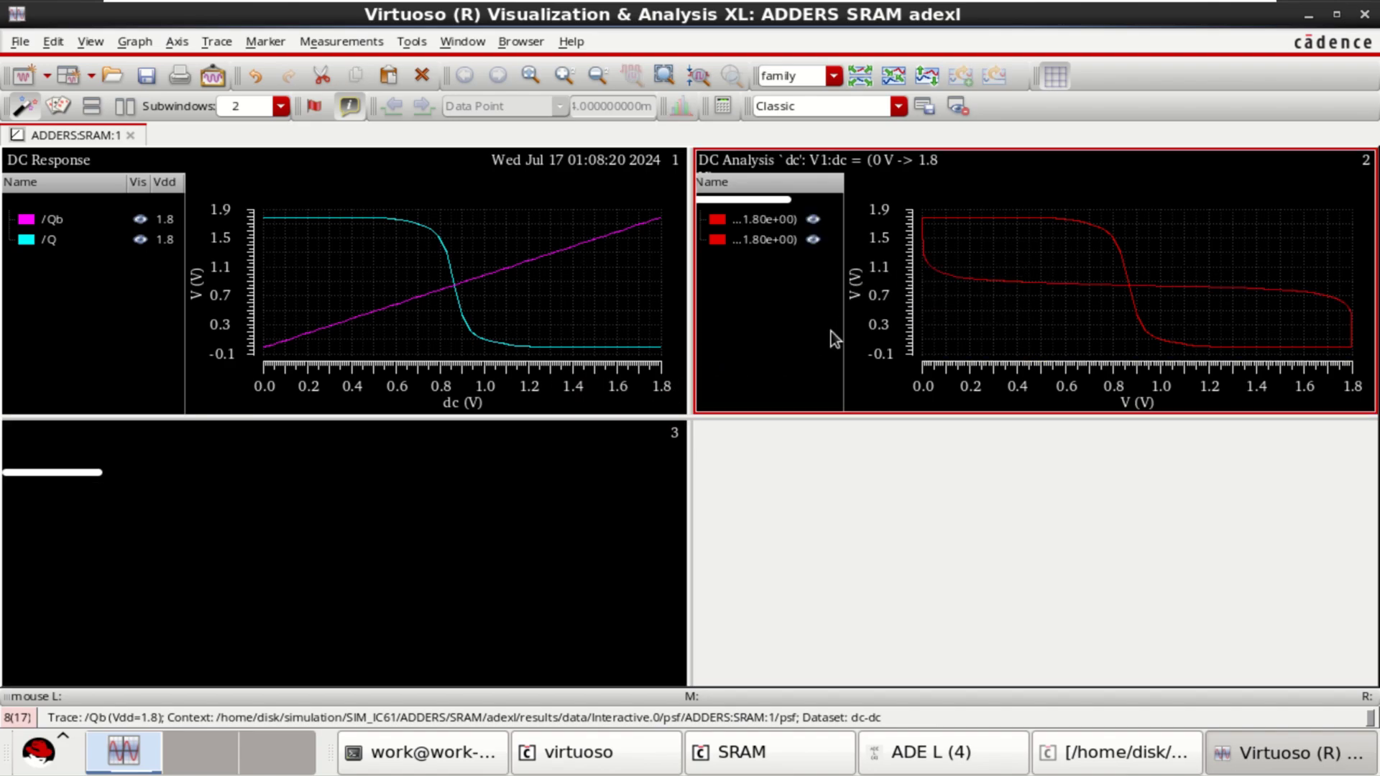
right_click(464, 481)
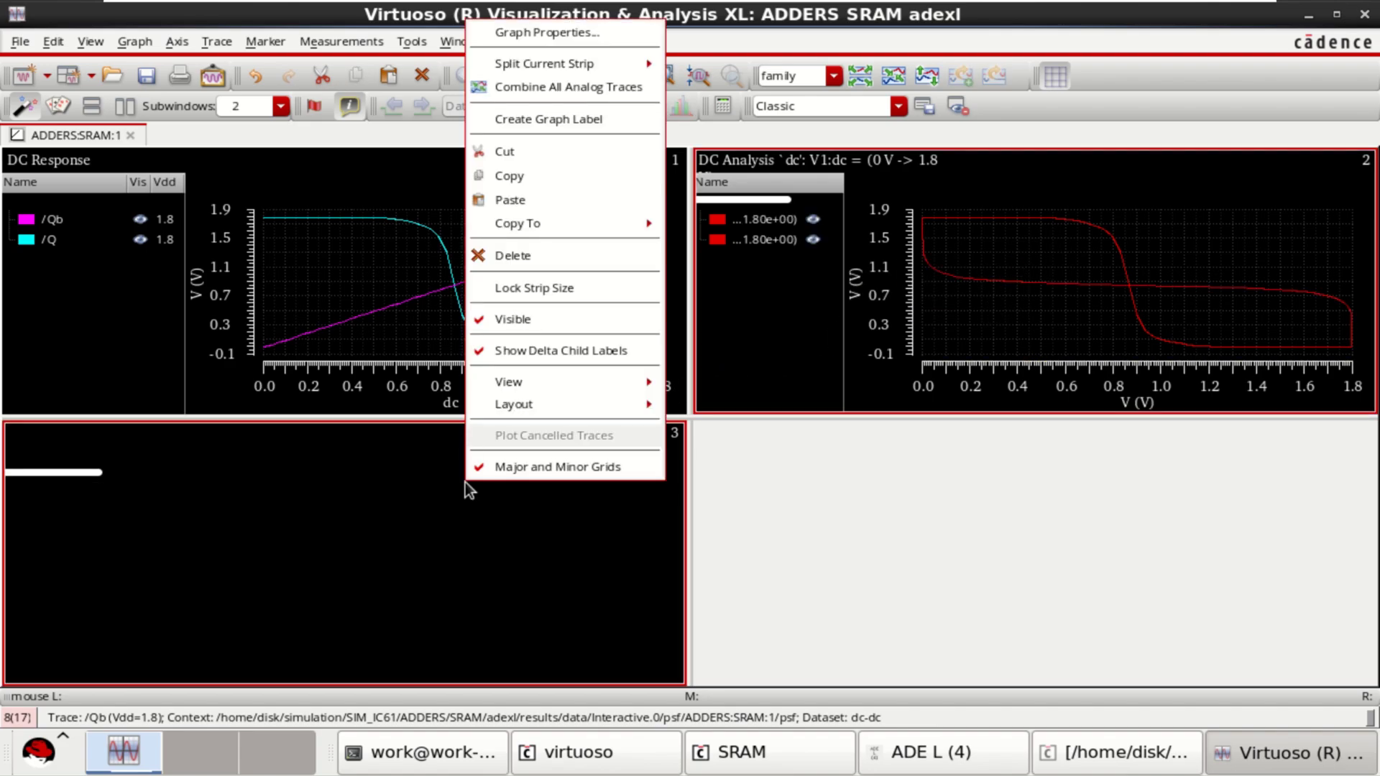
click(517, 258)
click(660, 324)
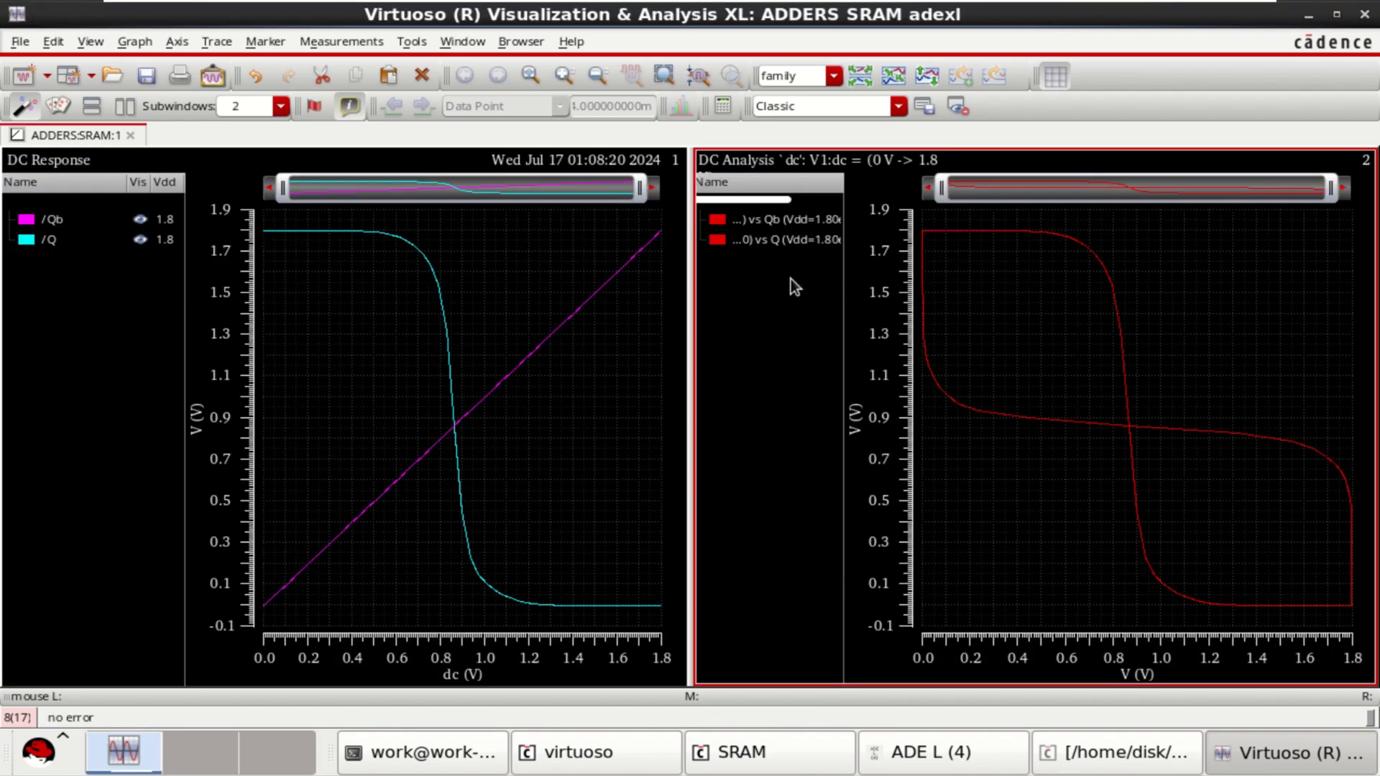
- Place a point marker where the two butterfly curves cross and move its label up away from the crossing
click(783, 219)
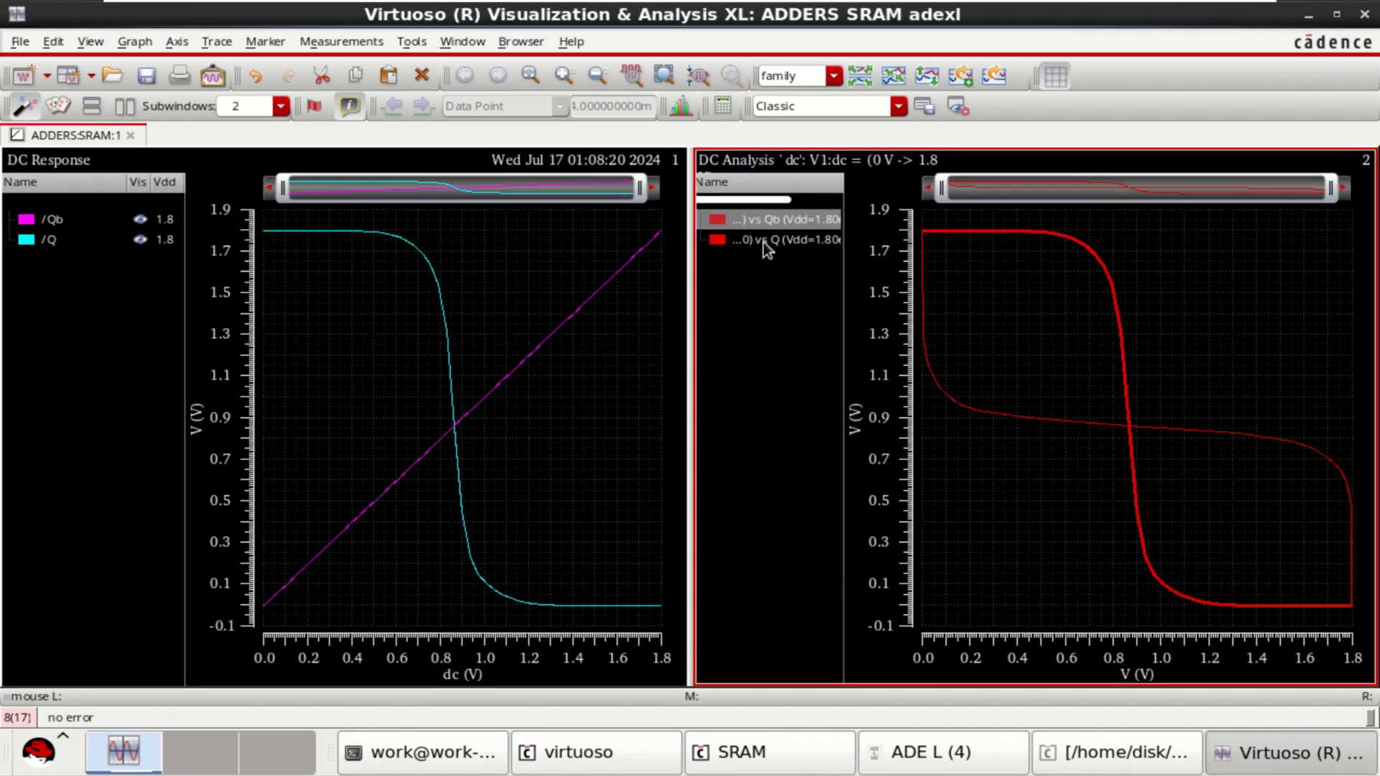
ctrl+click(763, 243)
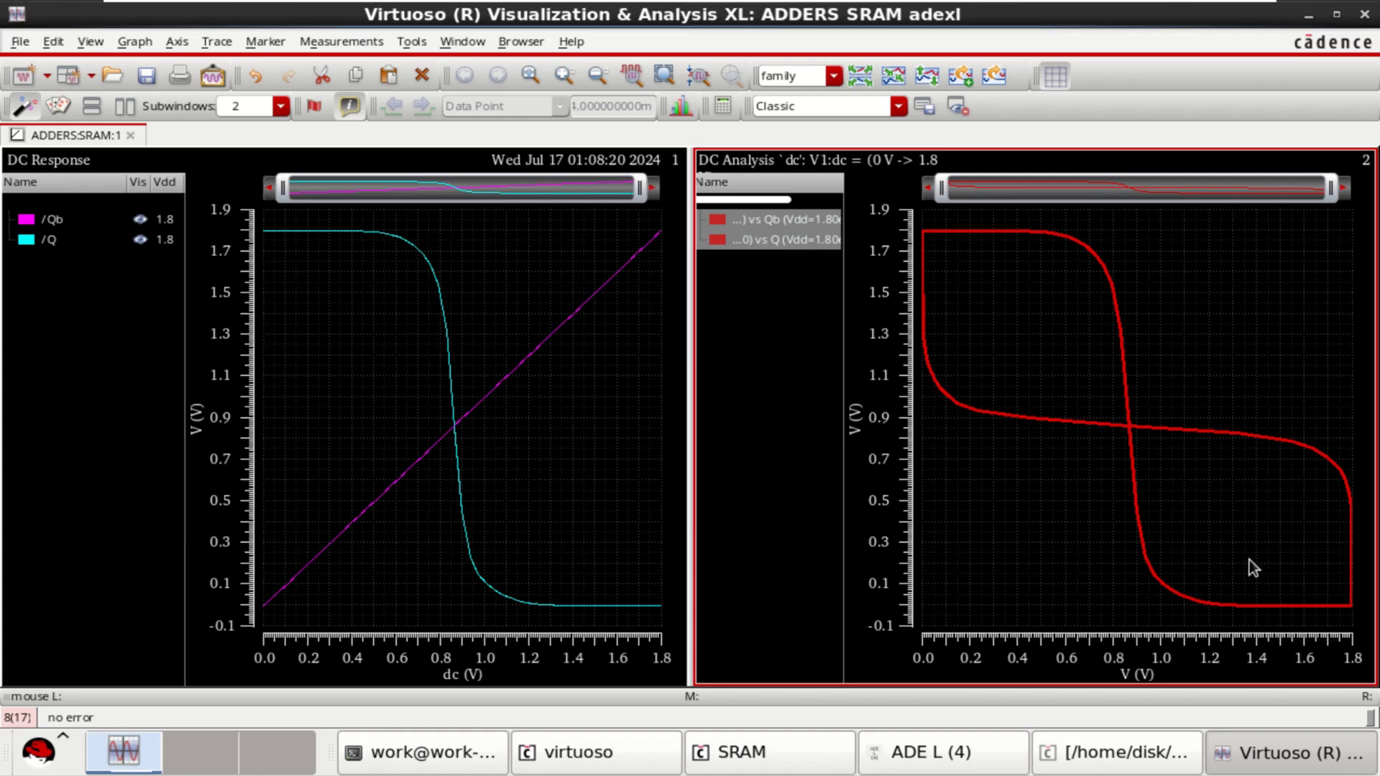
mouse_move(1129, 431)
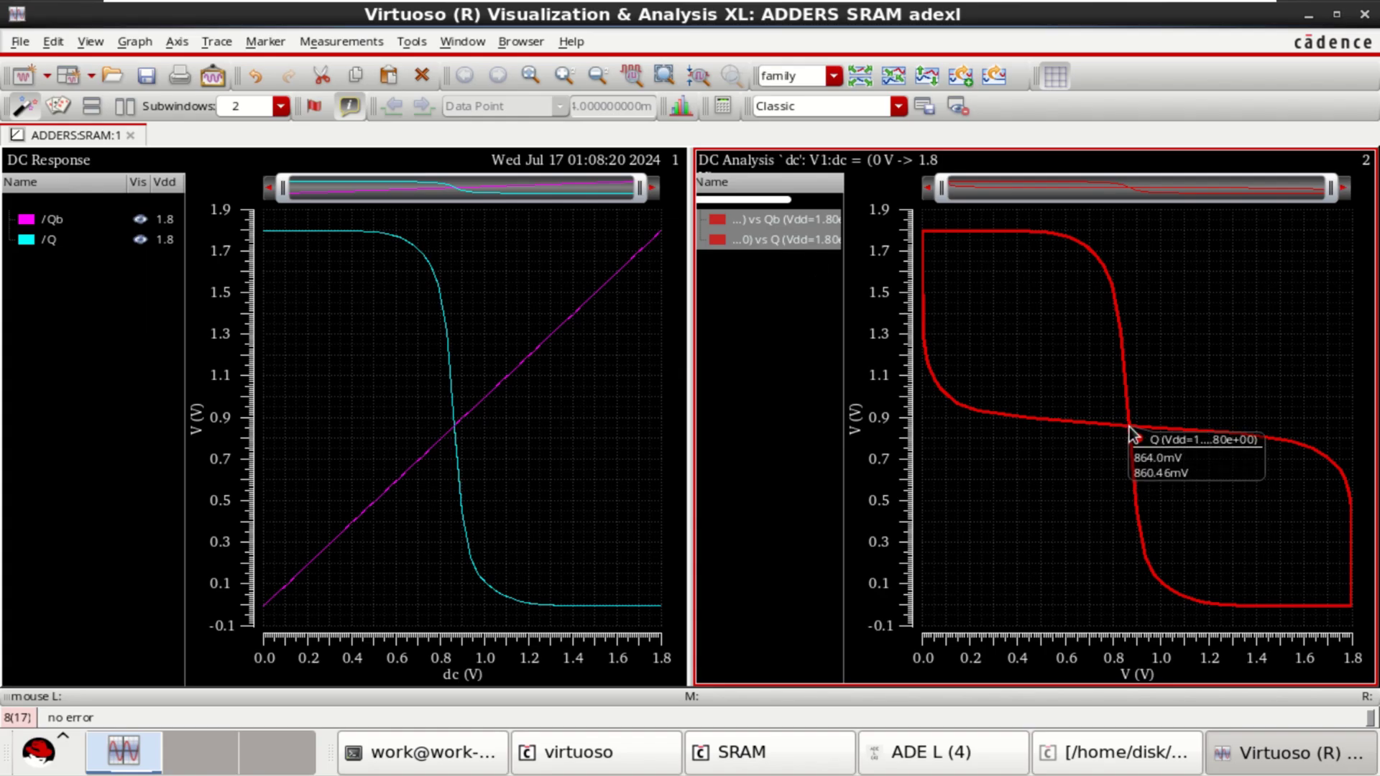
key(m)
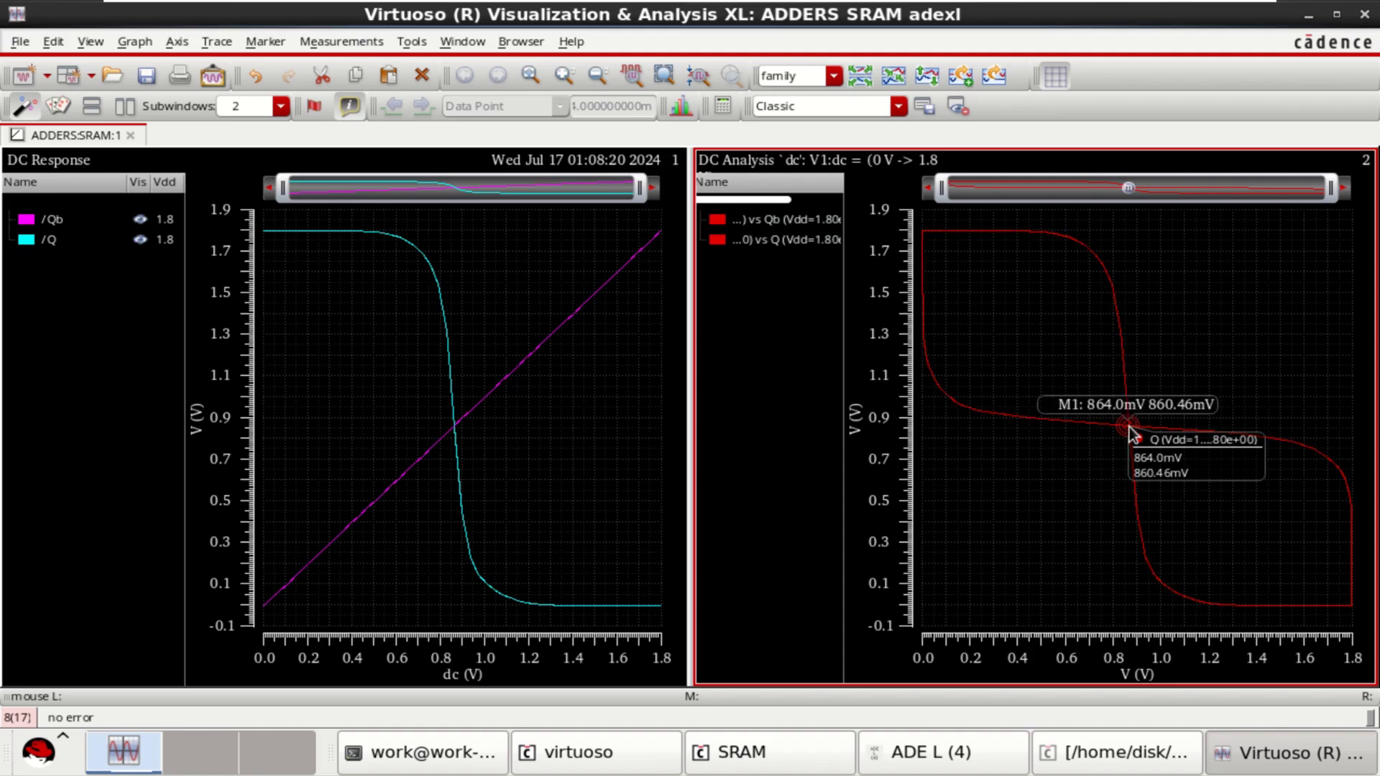
mouse_move(1180, 408)
mouse_down()
mouse_move(1174, 443)
mouse_move(1230, 358)
mouse_up()
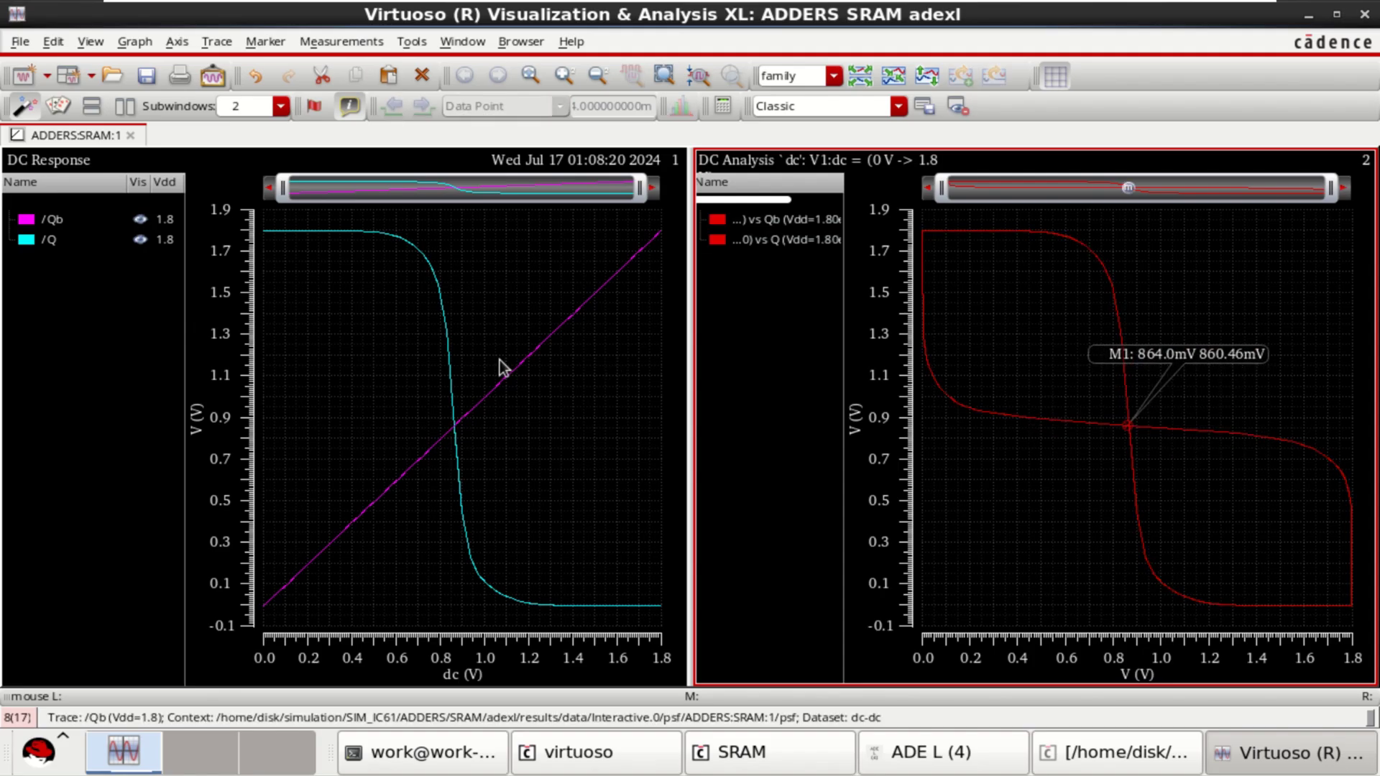
- Move the /Qb trace from the DC response into the butterfly plot and narrow that plot's legend area
click(524, 365)
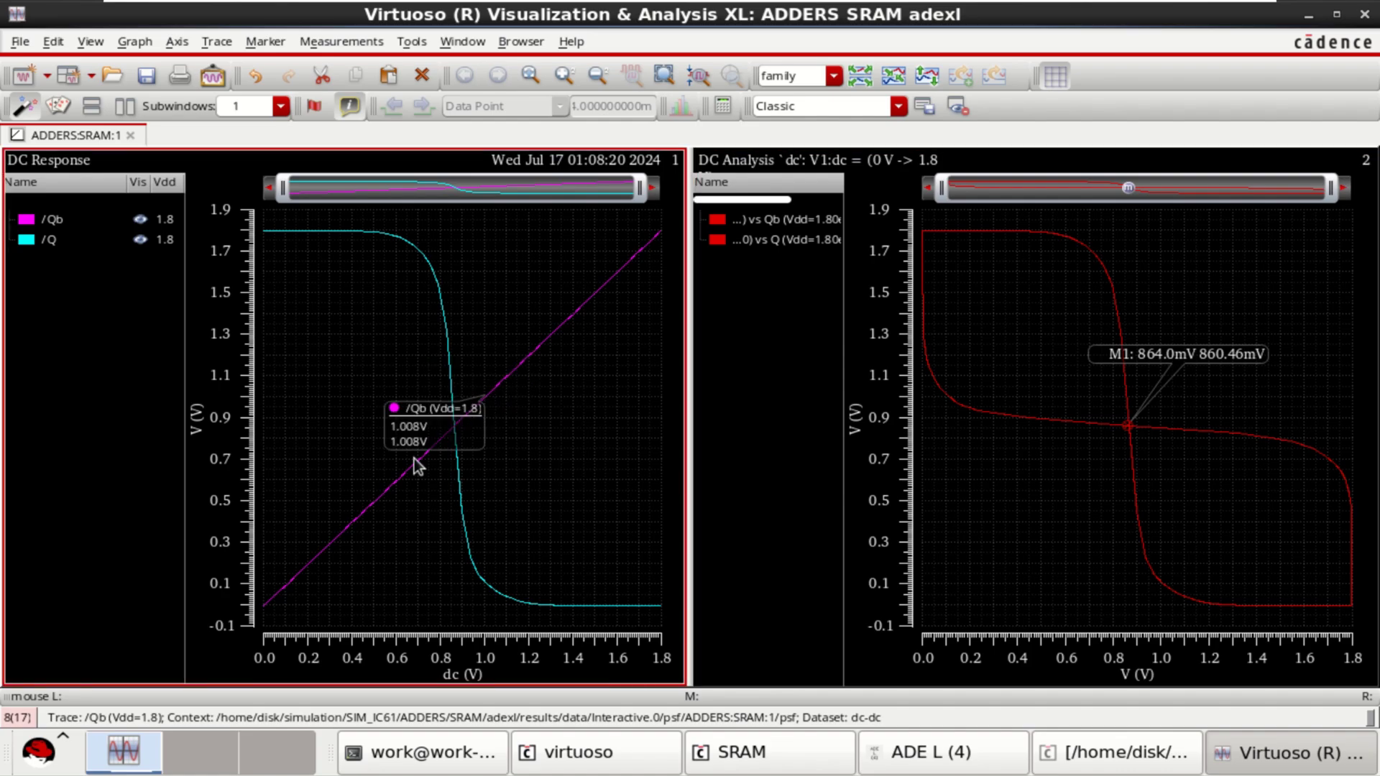
click(379, 500)
mouse_move(379, 503)
mouse_down()
mouse_move(1115, 526)
mouse_move(1092, 528)
mouse_up()
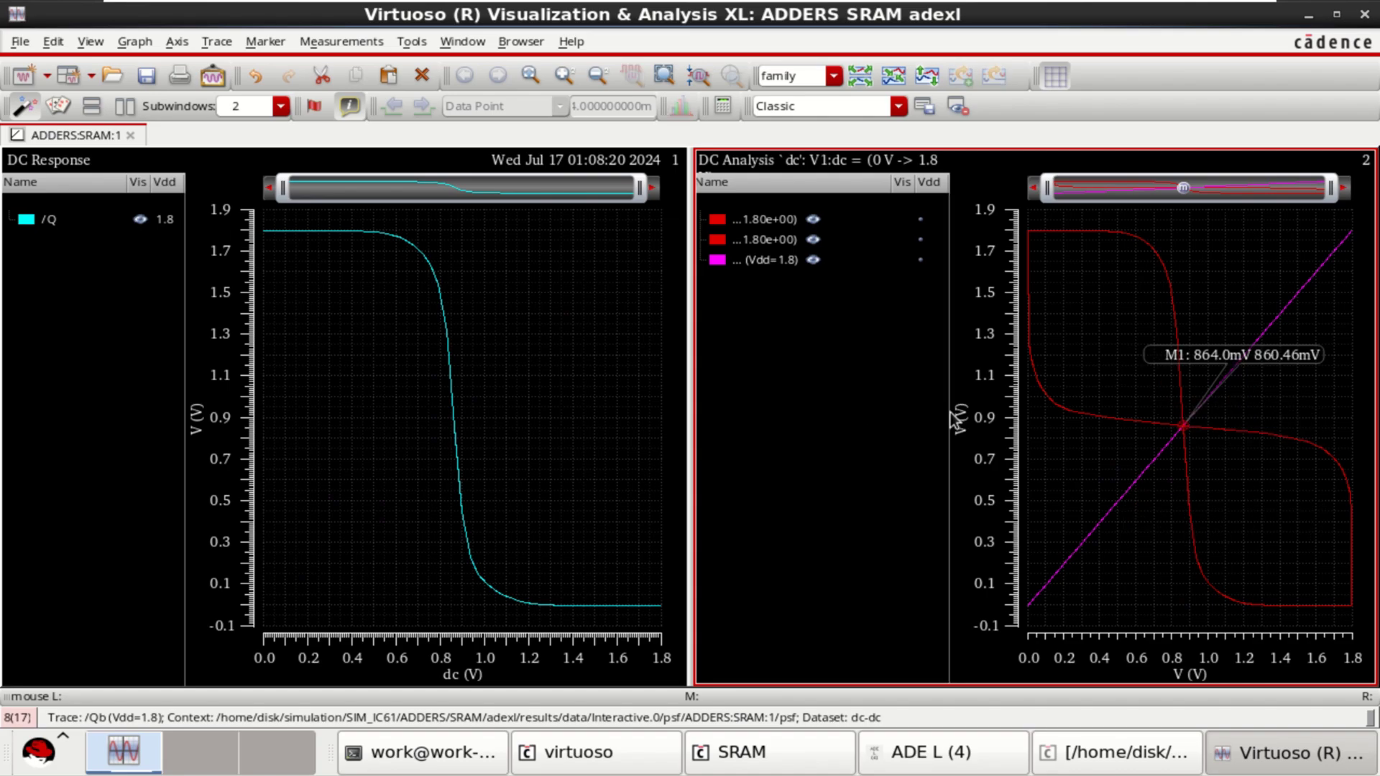
drag(950, 411, 832, 412)
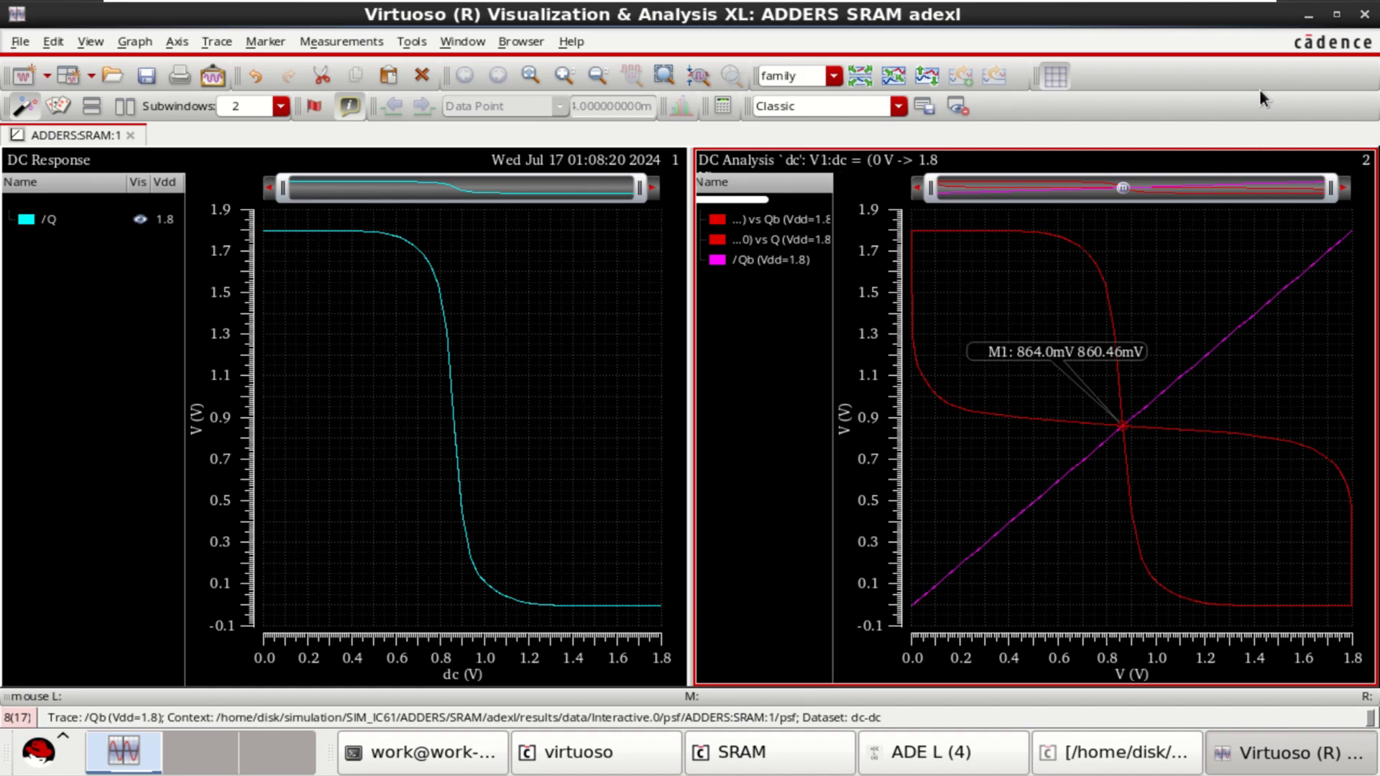
- Close the graph window and add a new corner beside Nominal in the adexl corners setup
click(1364, 14)
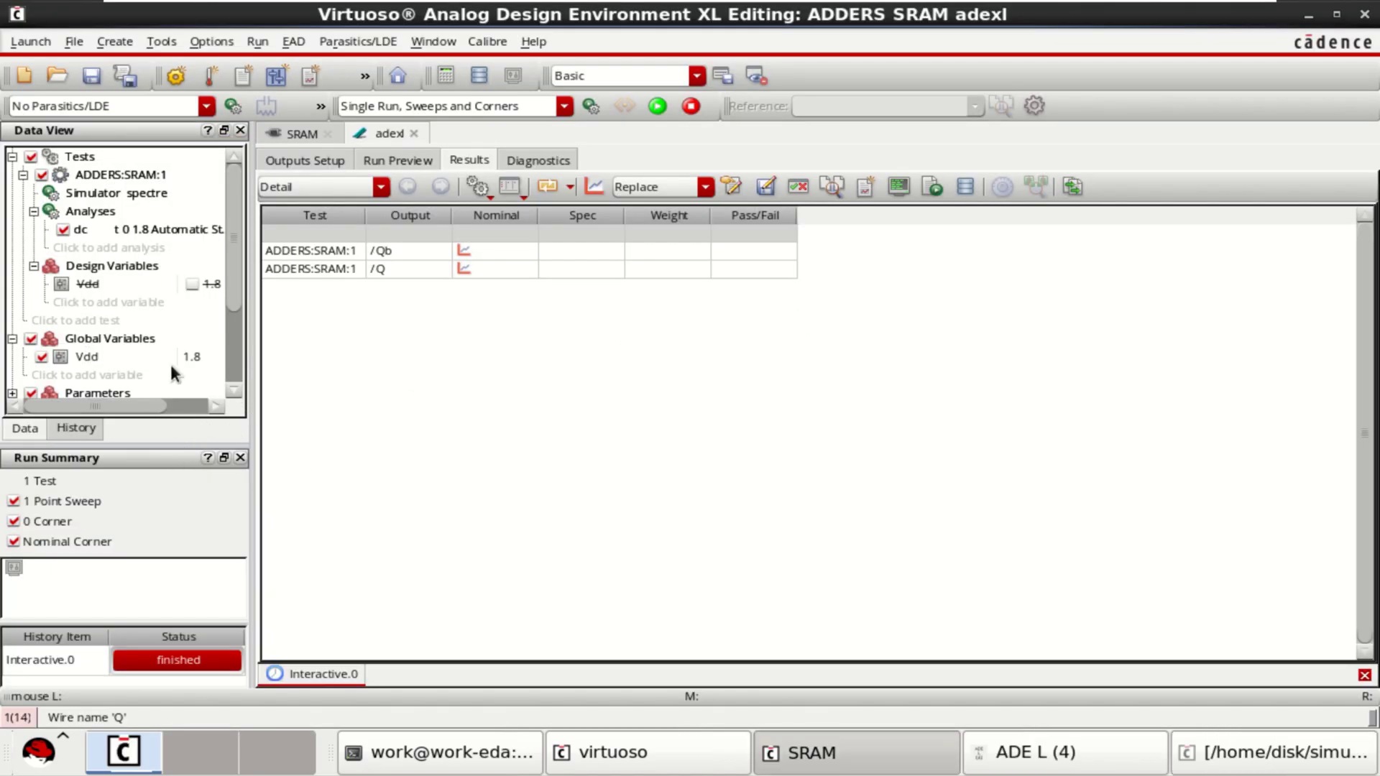
drag(239, 241, 234, 316)
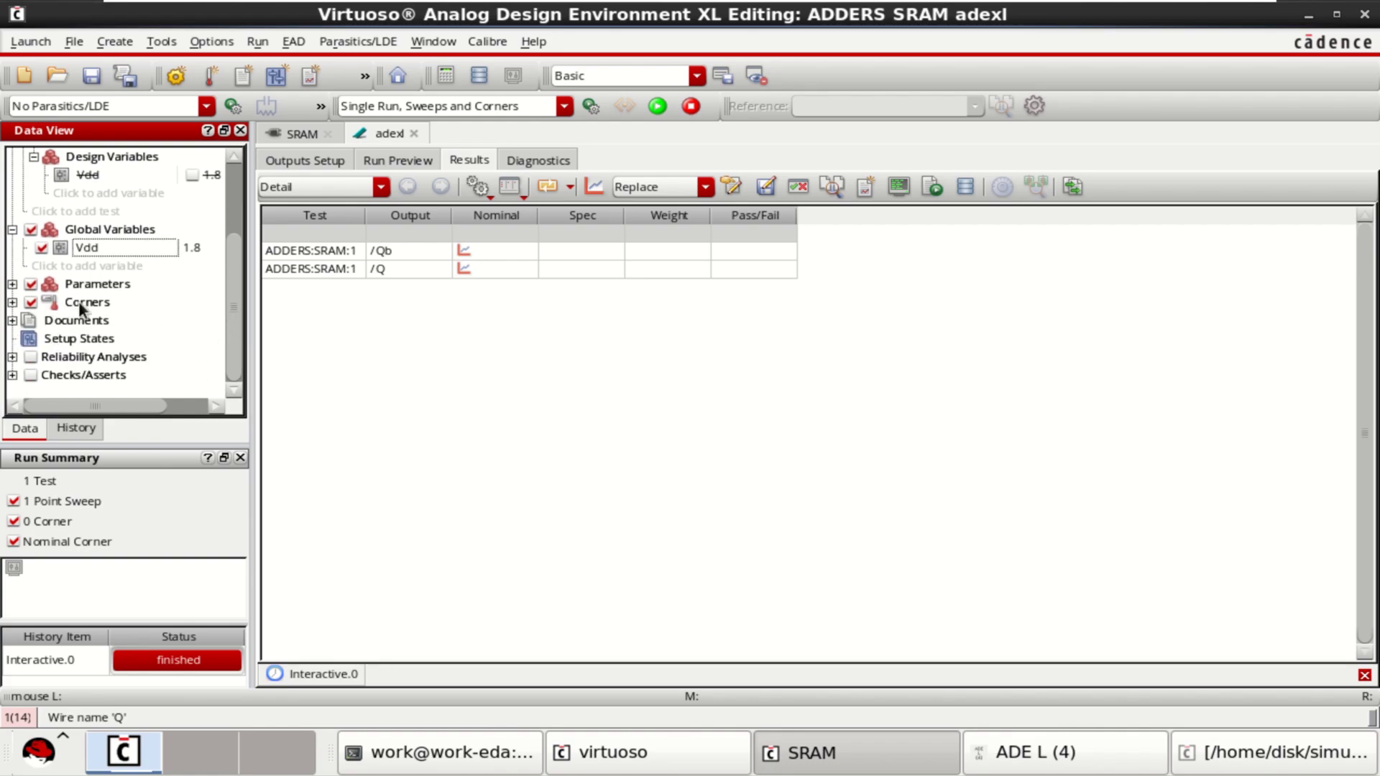
click(12, 302)
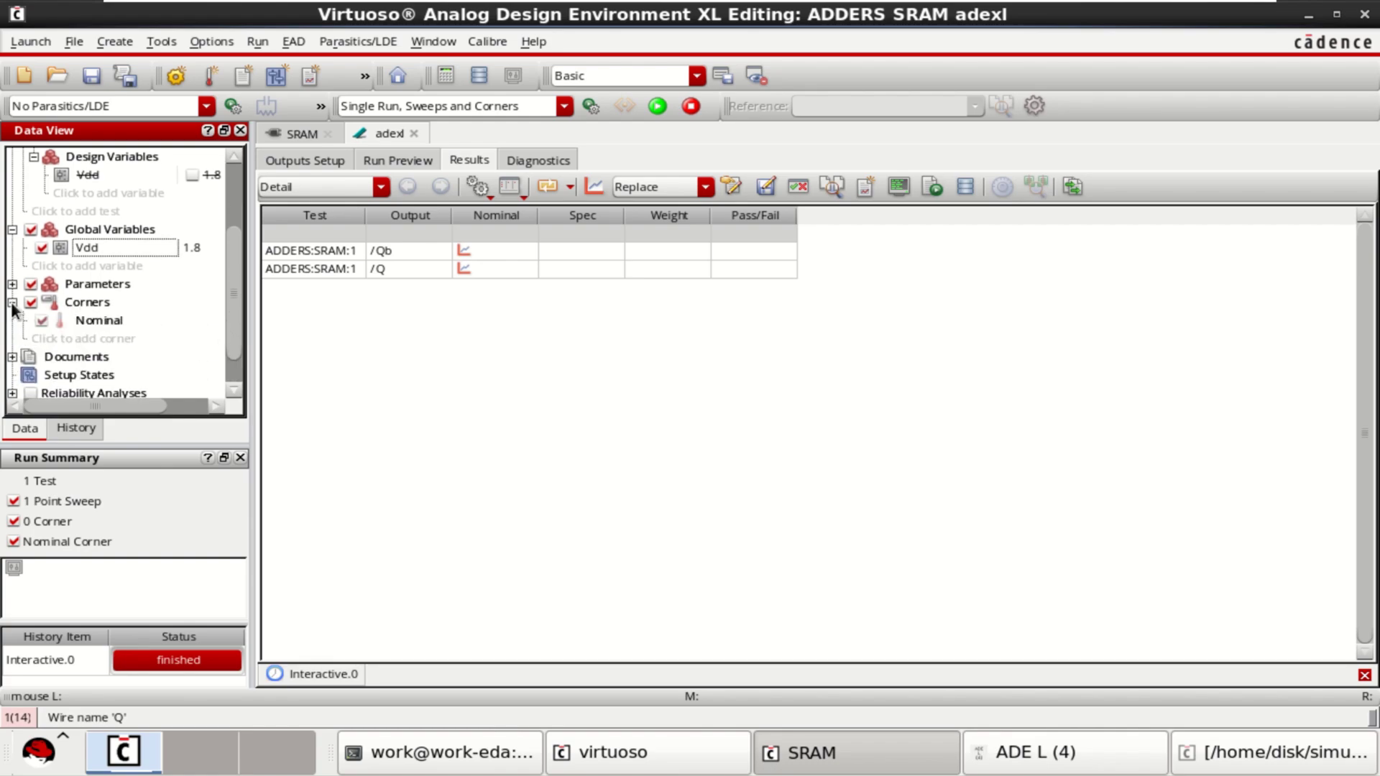
click(97, 338)
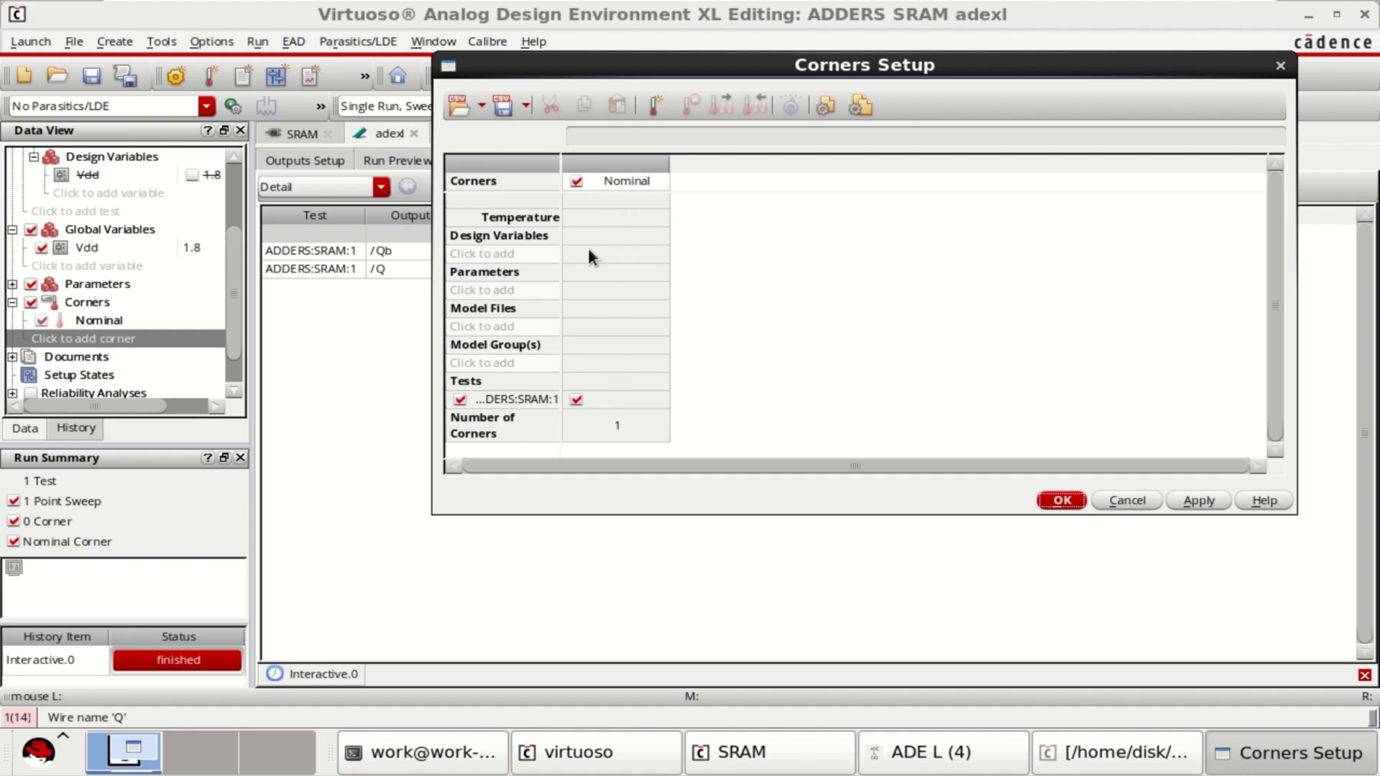
drag(632, 67, 598, 115)
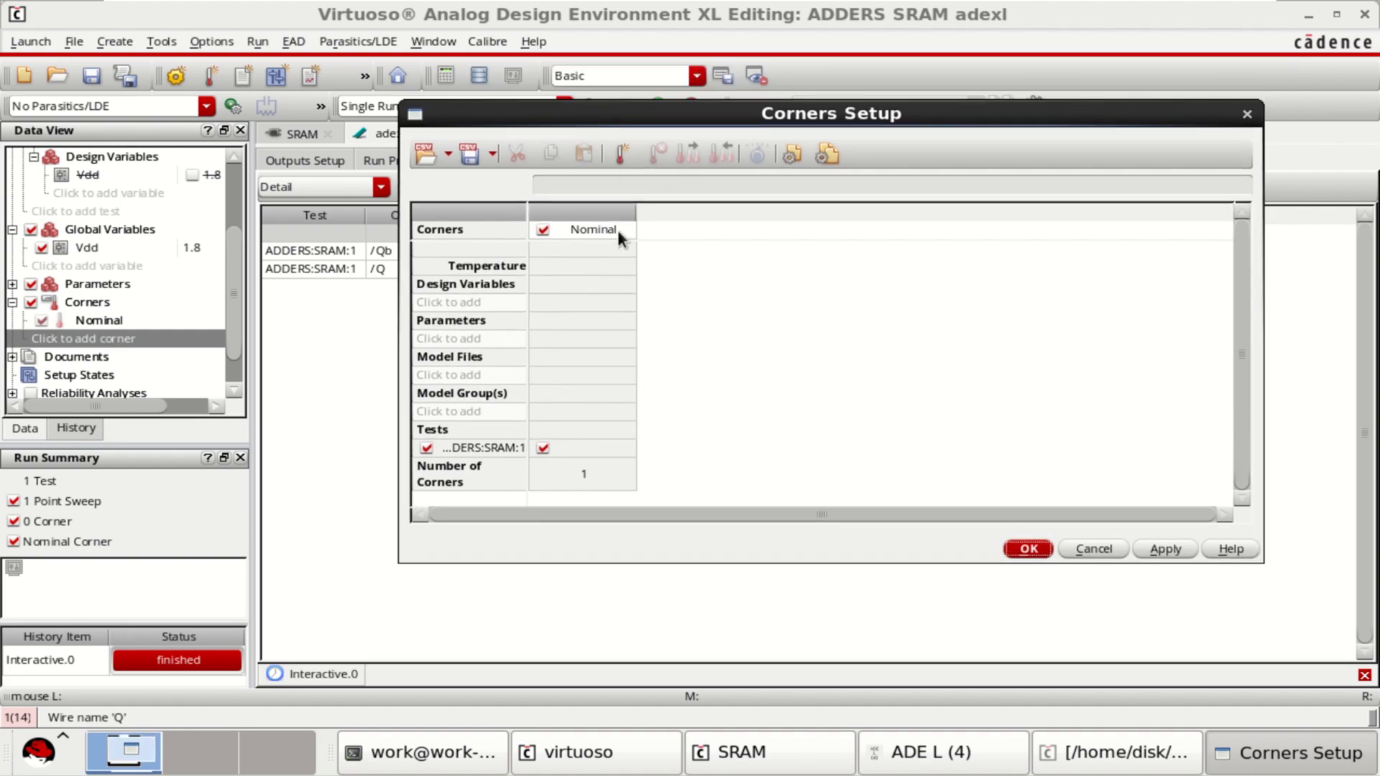
click(622, 157)
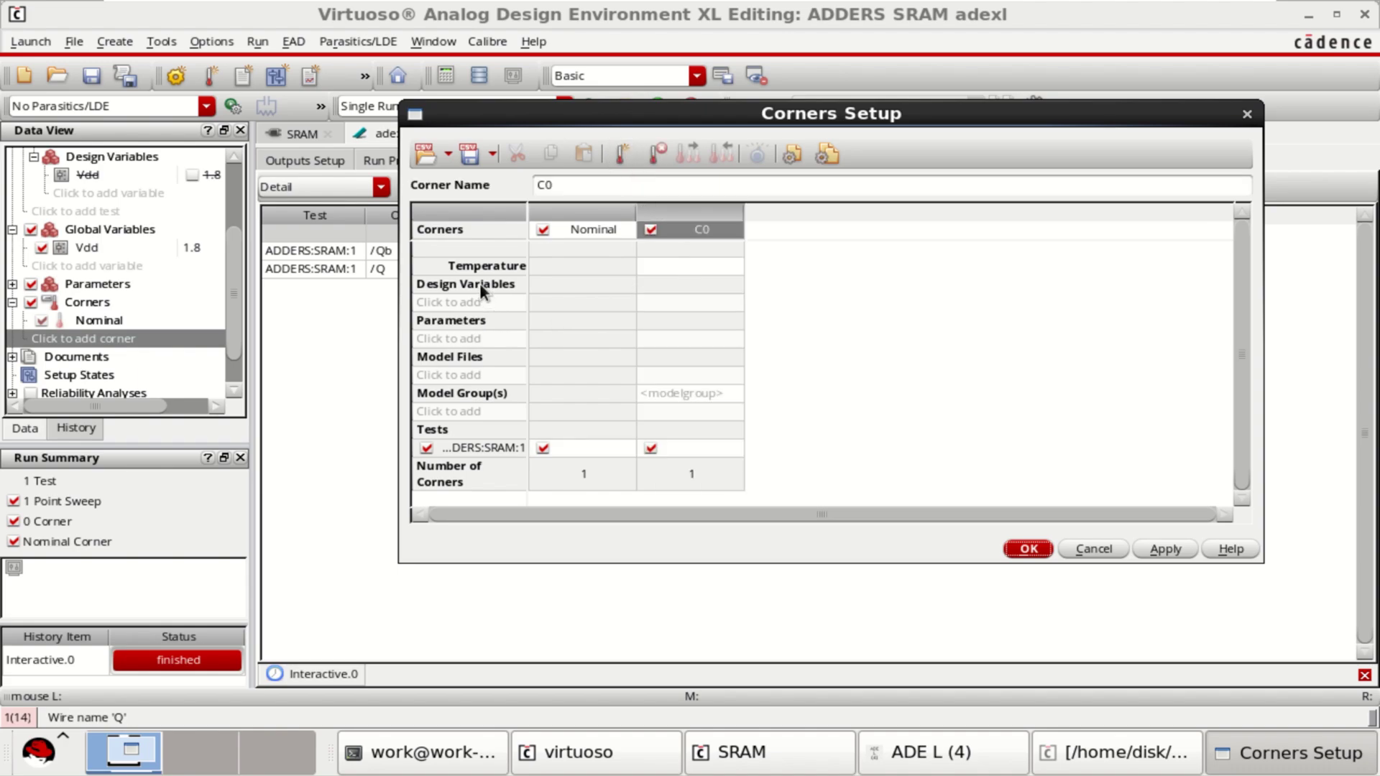
- Add the design variable Vdd to the corners setup and set its values to 1.8,1 for the new corner
click(453, 302)
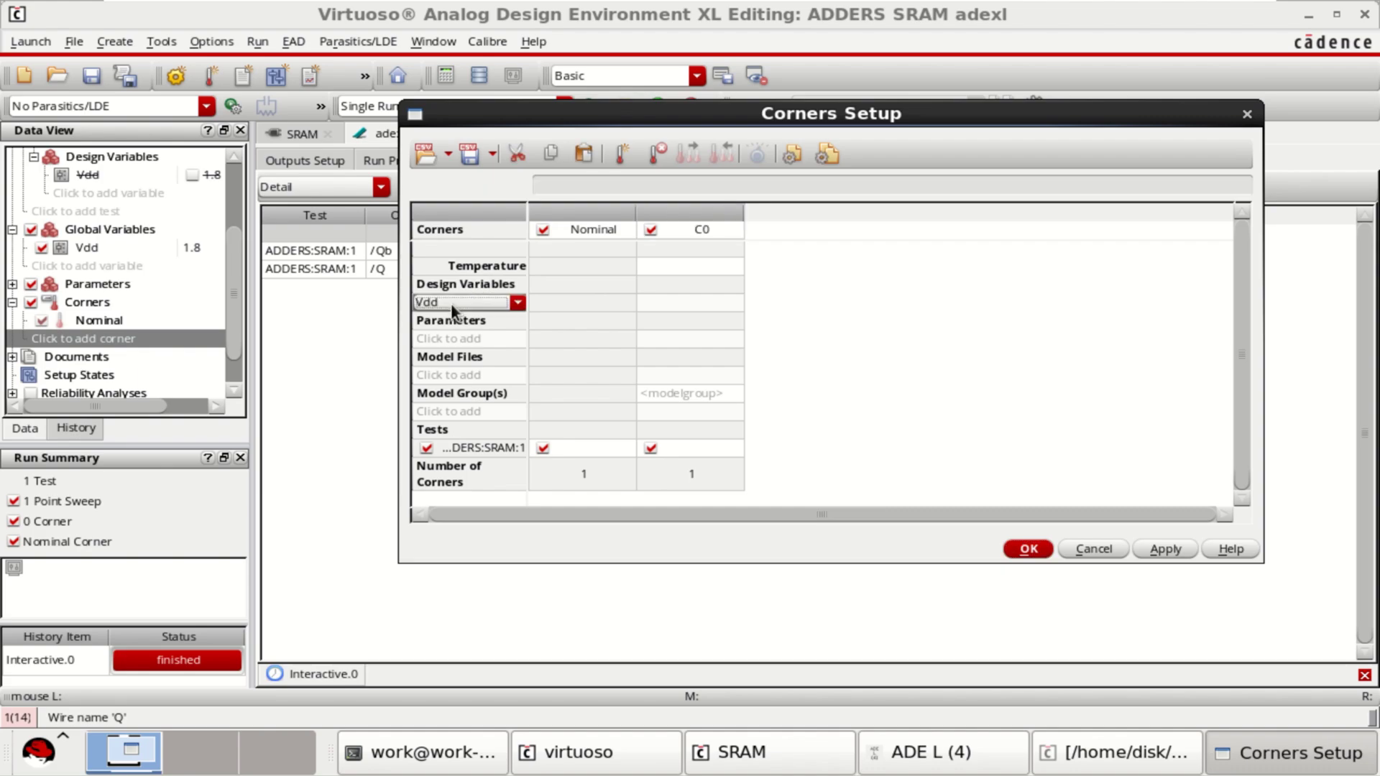
click(516, 302)
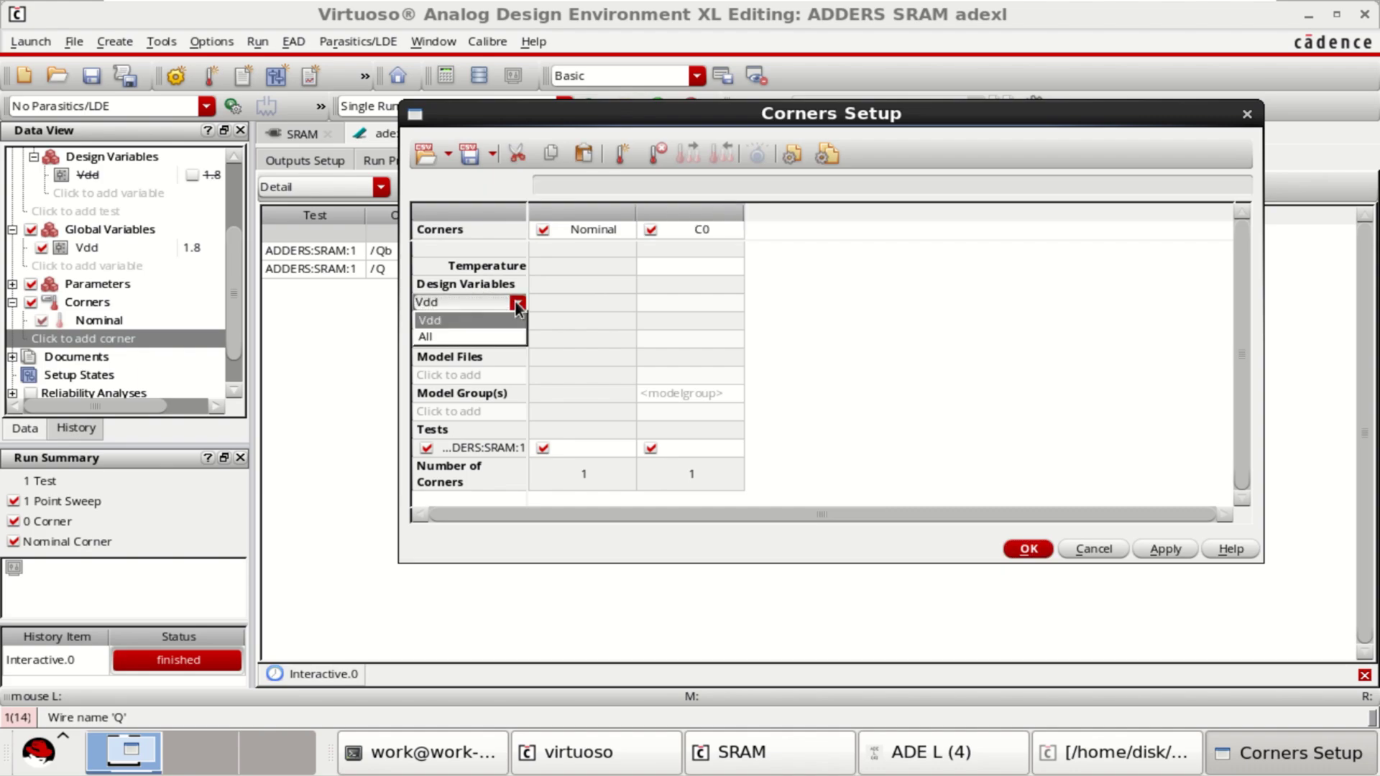
click(462, 319)
click(661, 302)
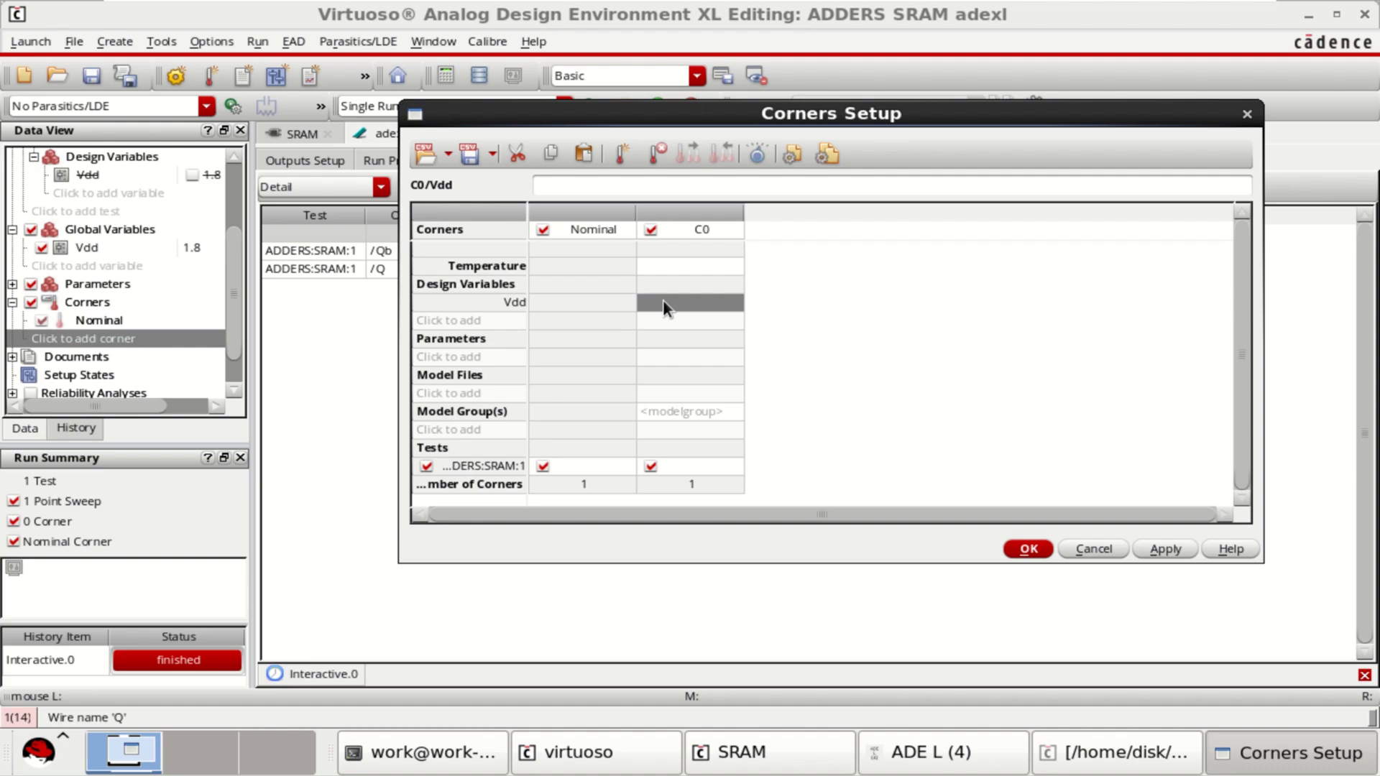
click(702, 301)
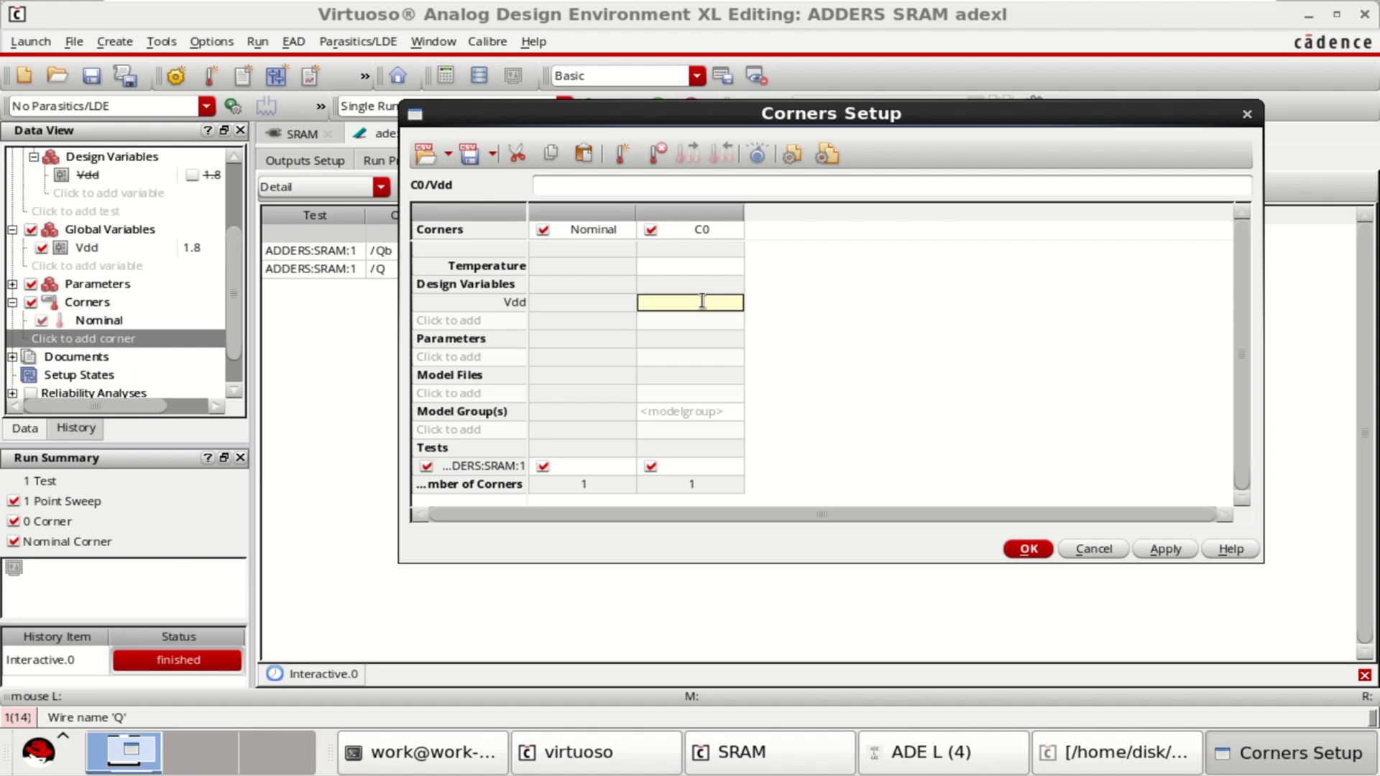
text(1.8,1)
click(782, 322)
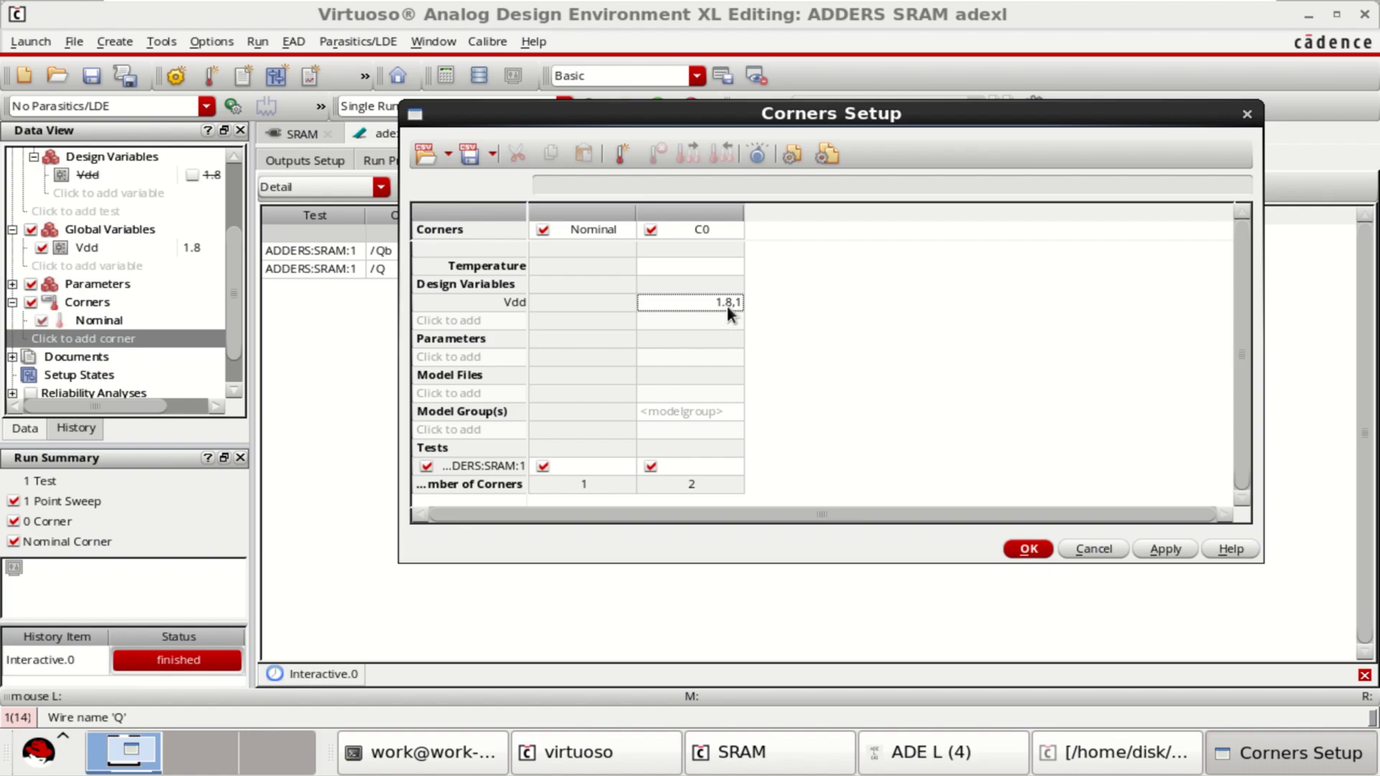
- Add the model file gpdk045.scs from /home/work/gpdk045_v_5_0/models/spectre to the corners setup
double_click(466, 393)
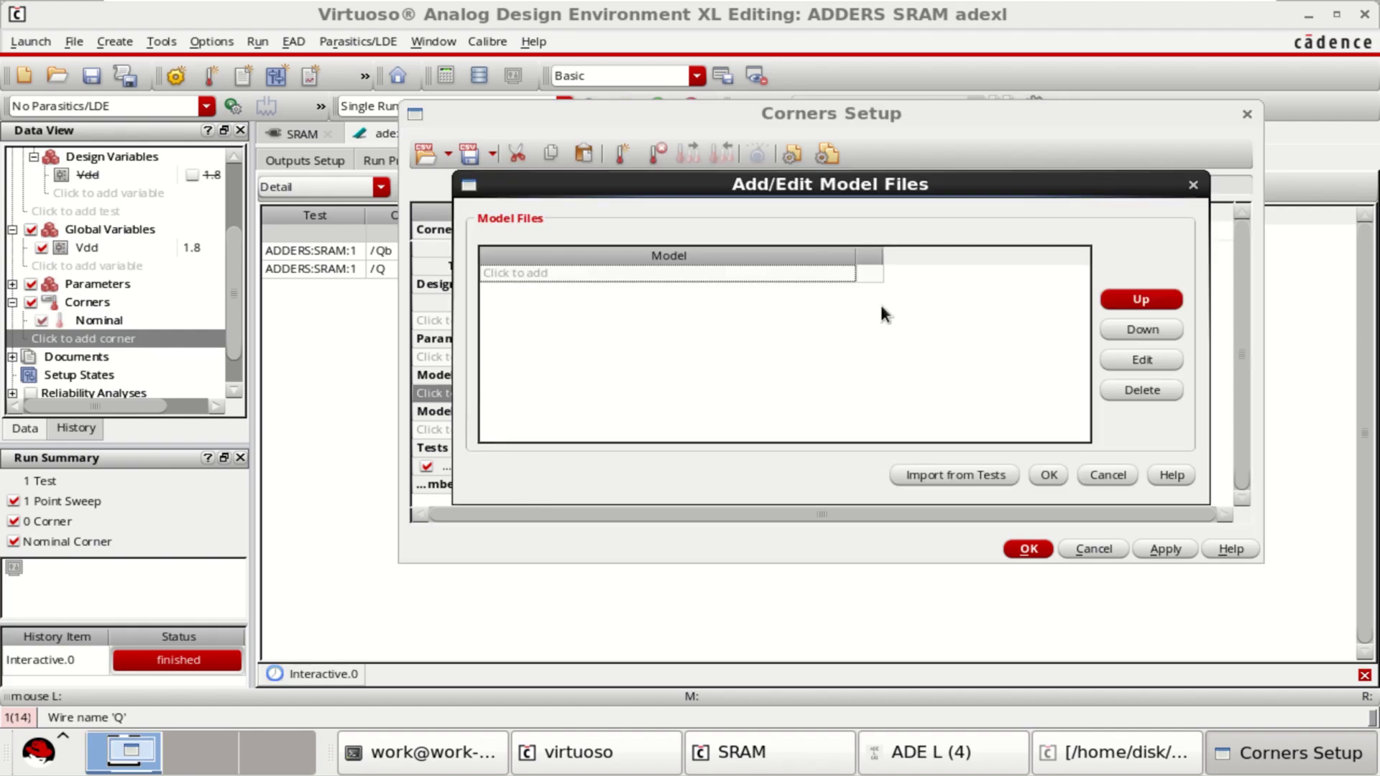
click(804, 280)
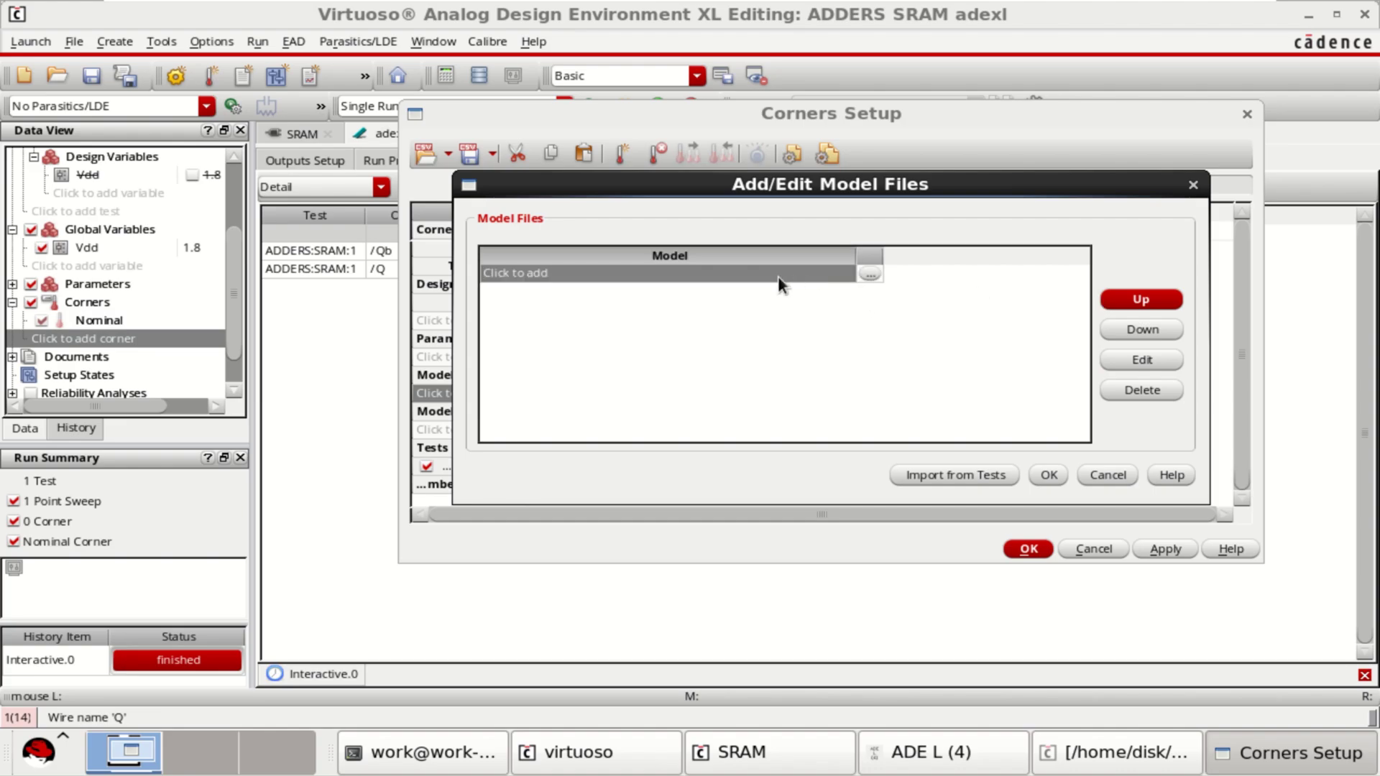
click(868, 274)
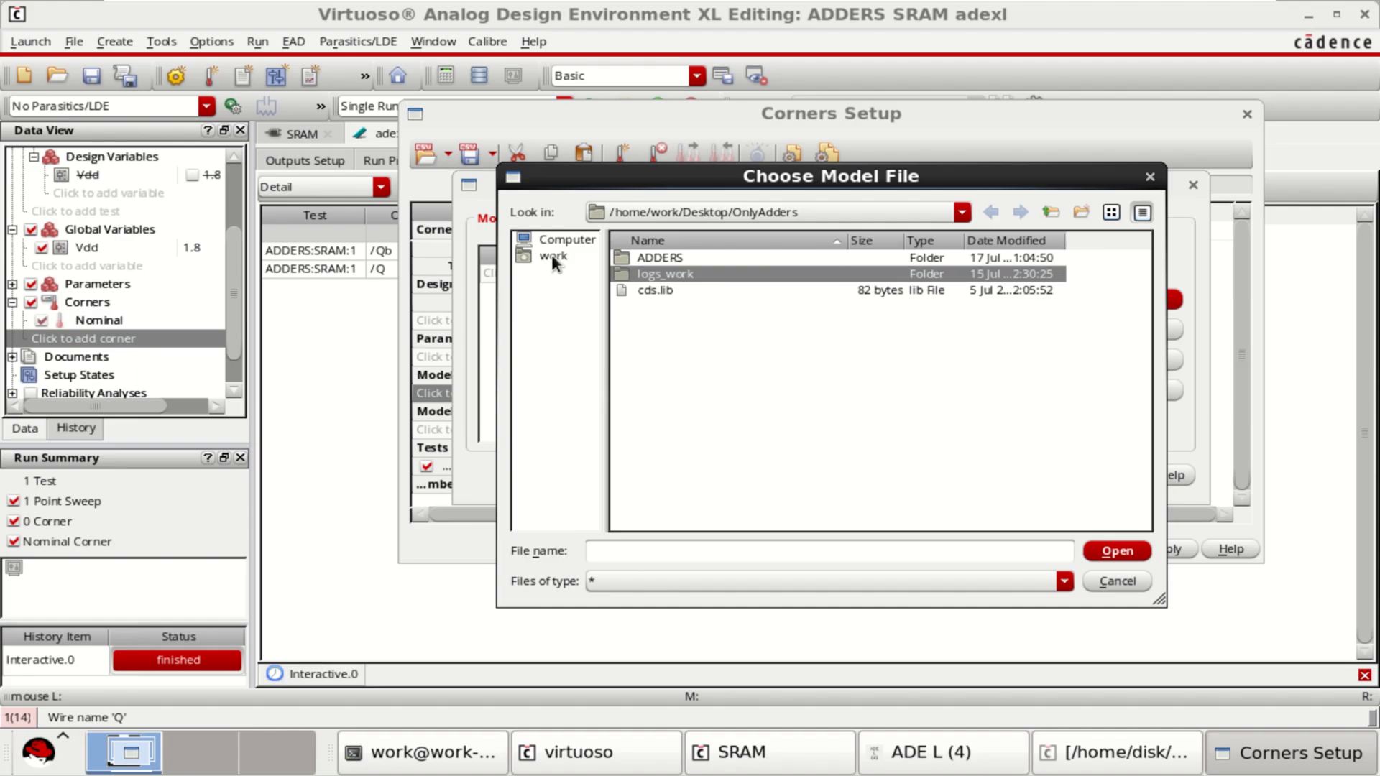
click(551, 255)
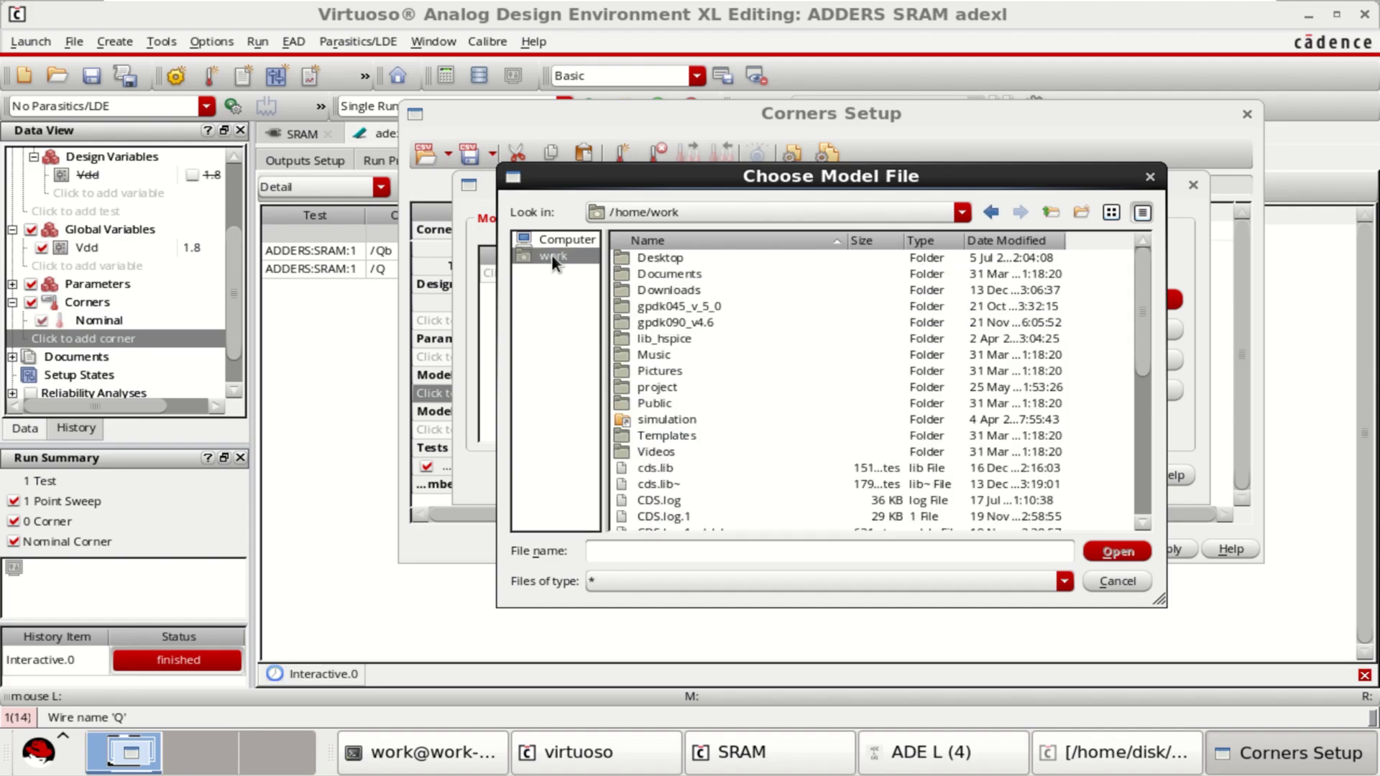
click(692, 306)
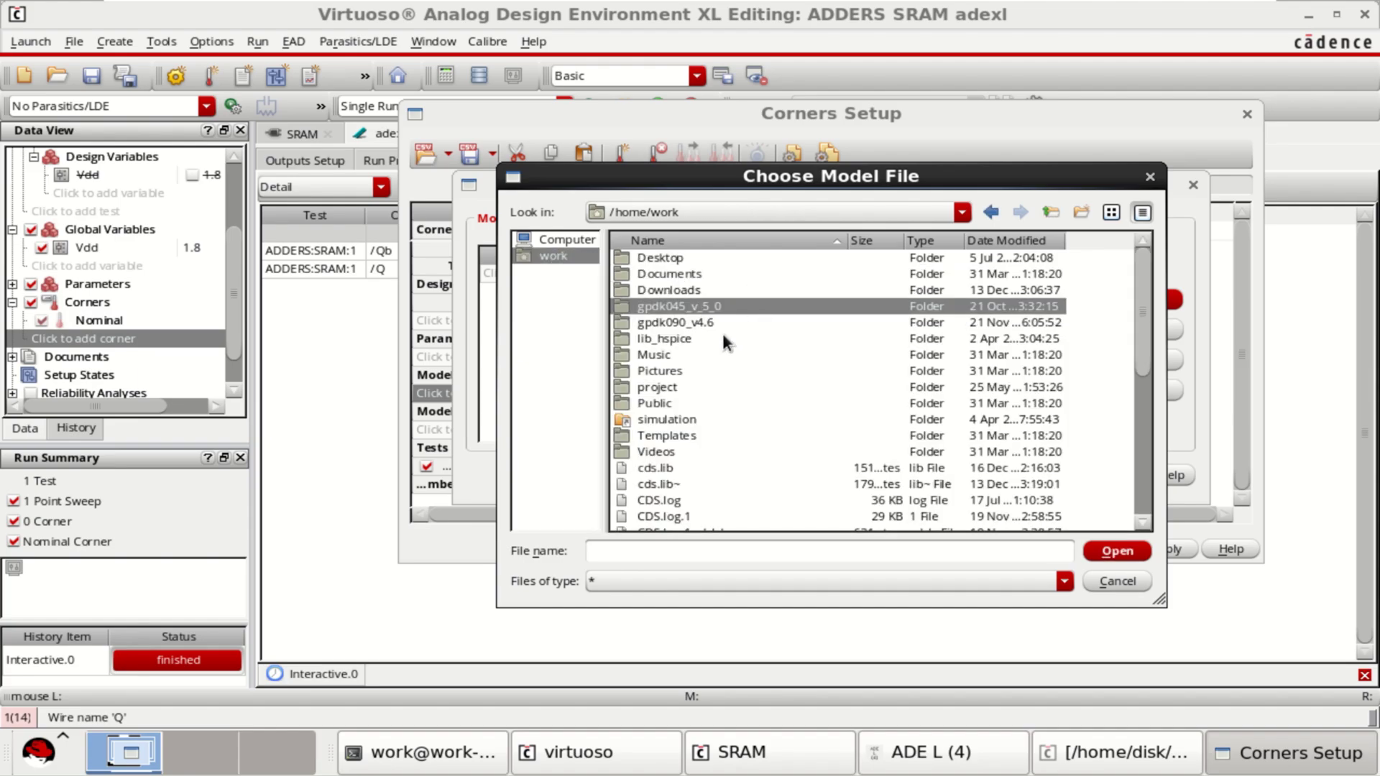
double_click(703, 308)
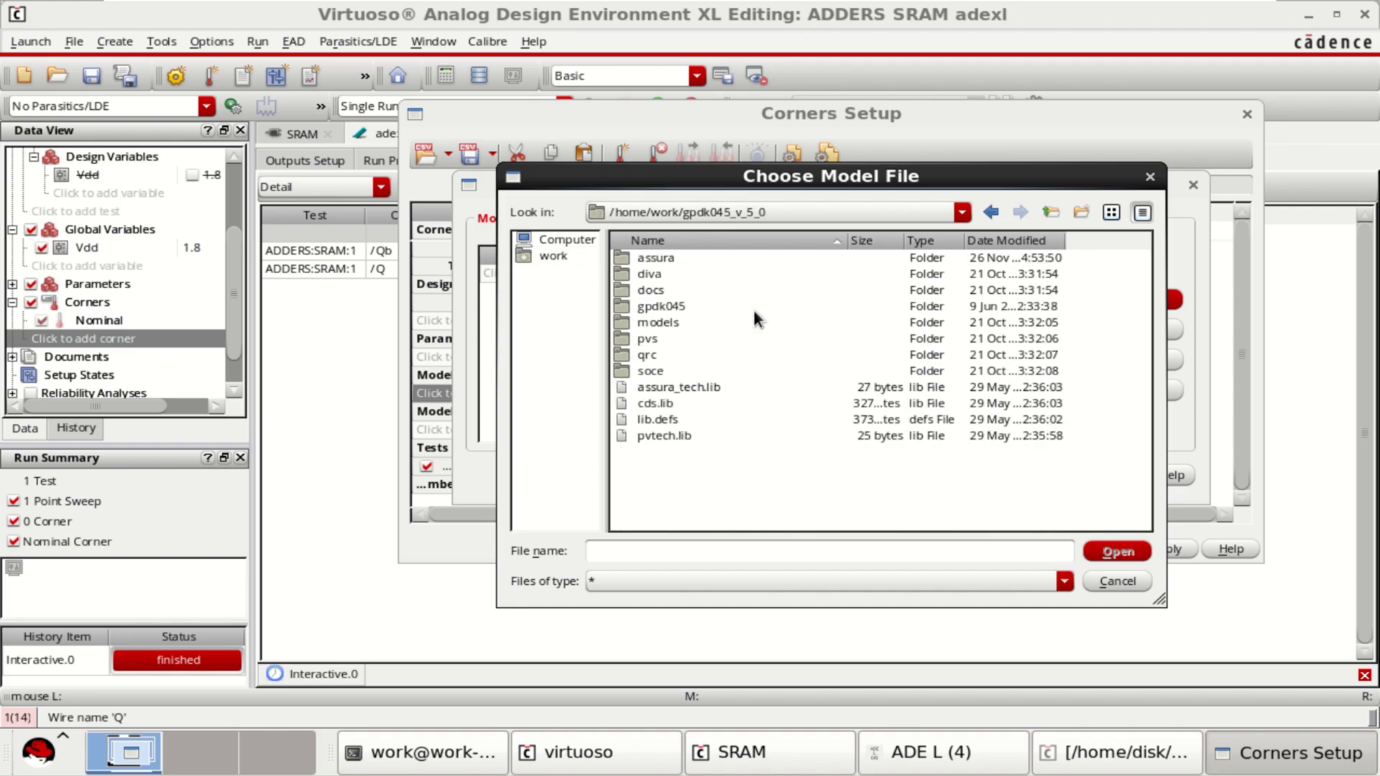
double_click(659, 322)
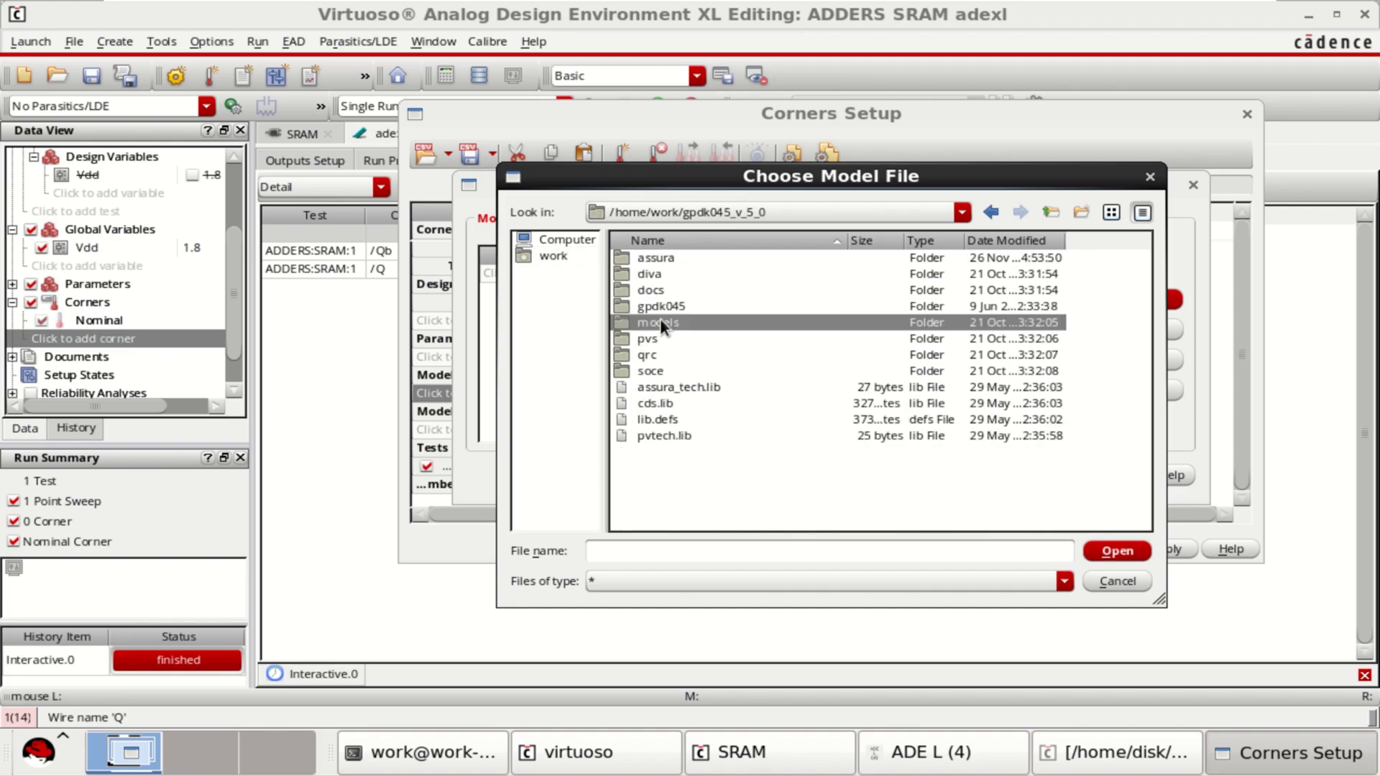
click(647, 259)
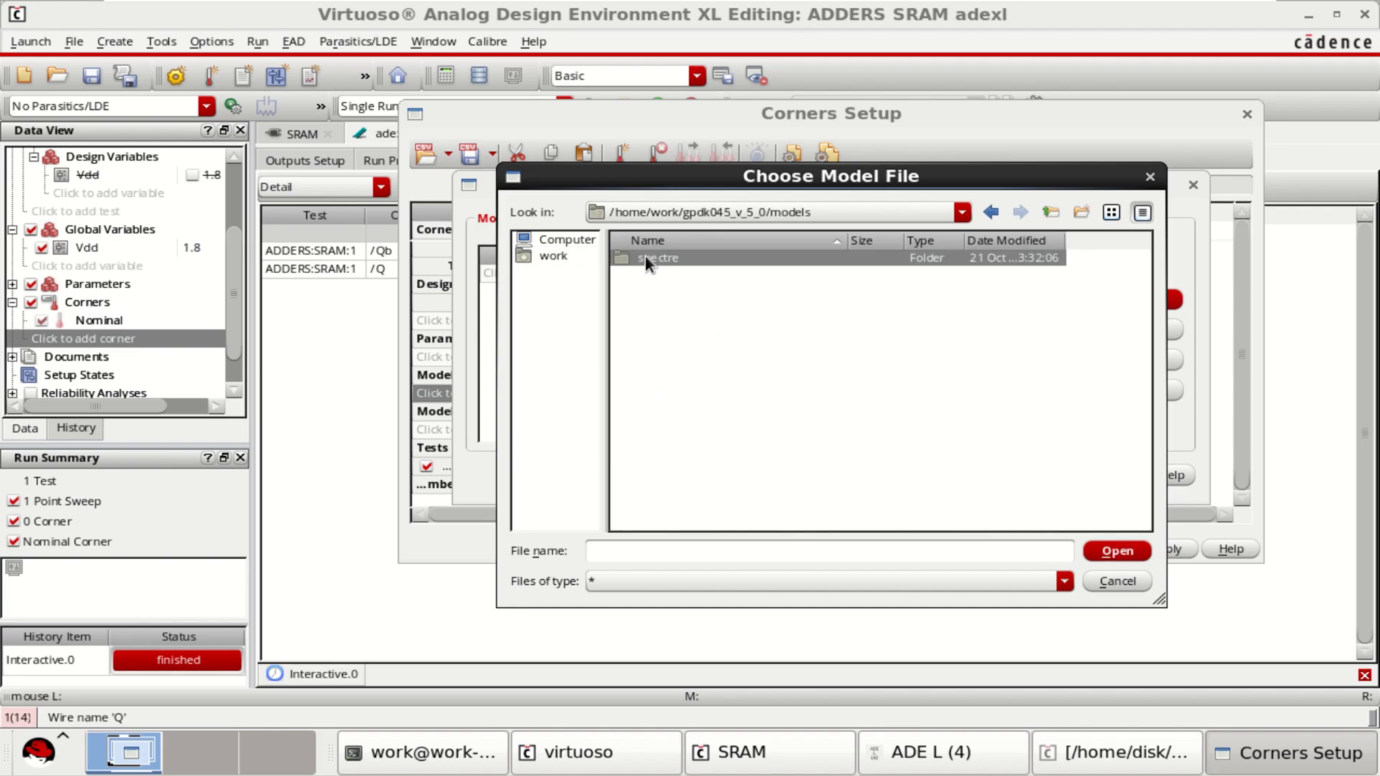
double_click(644, 256)
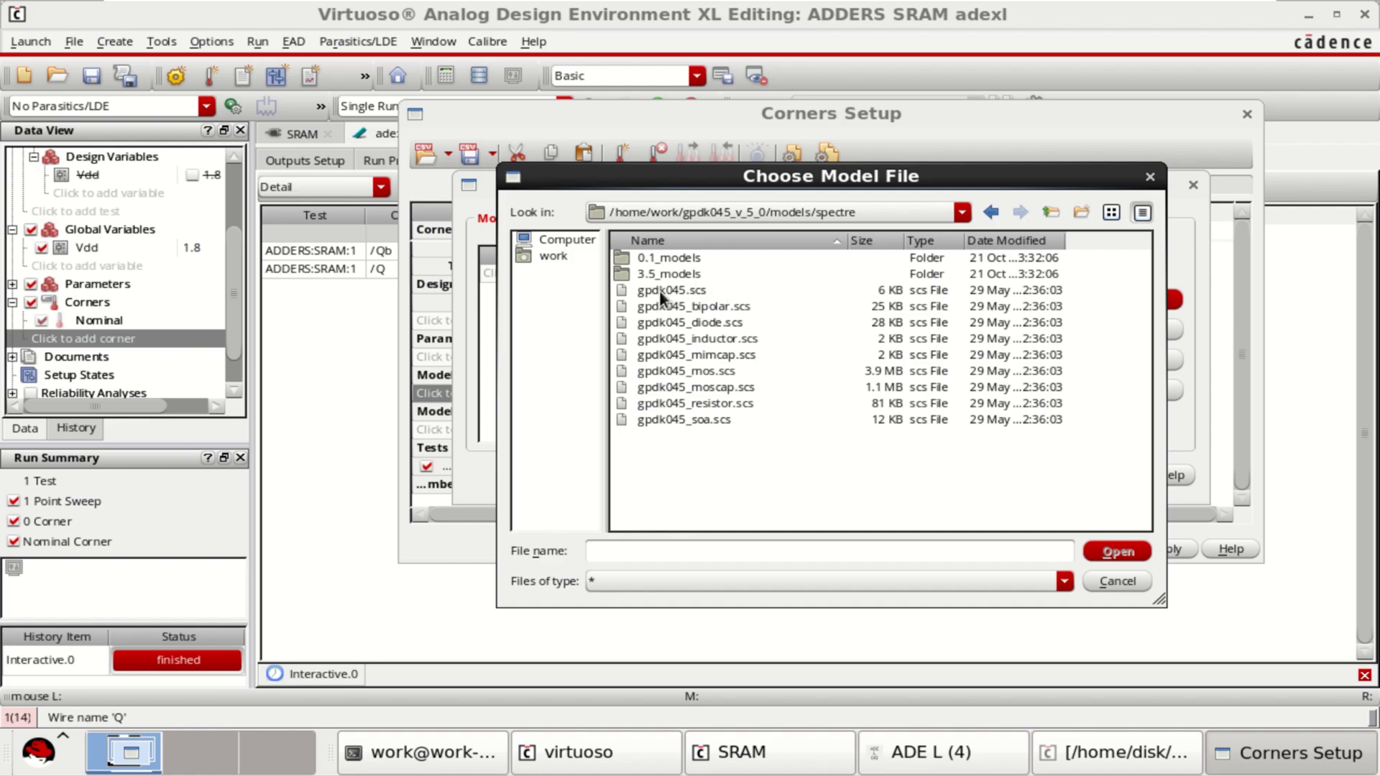
click(664, 291)
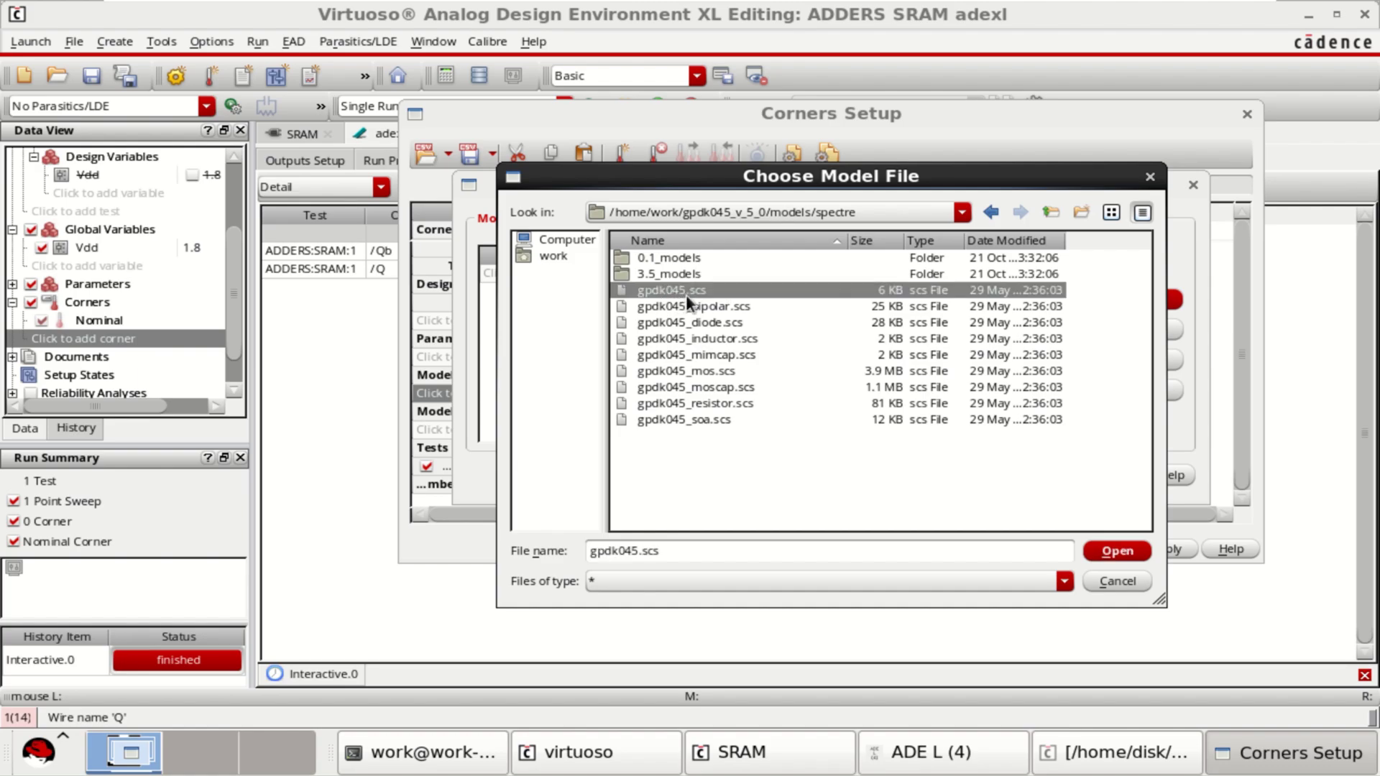
click(1118, 552)
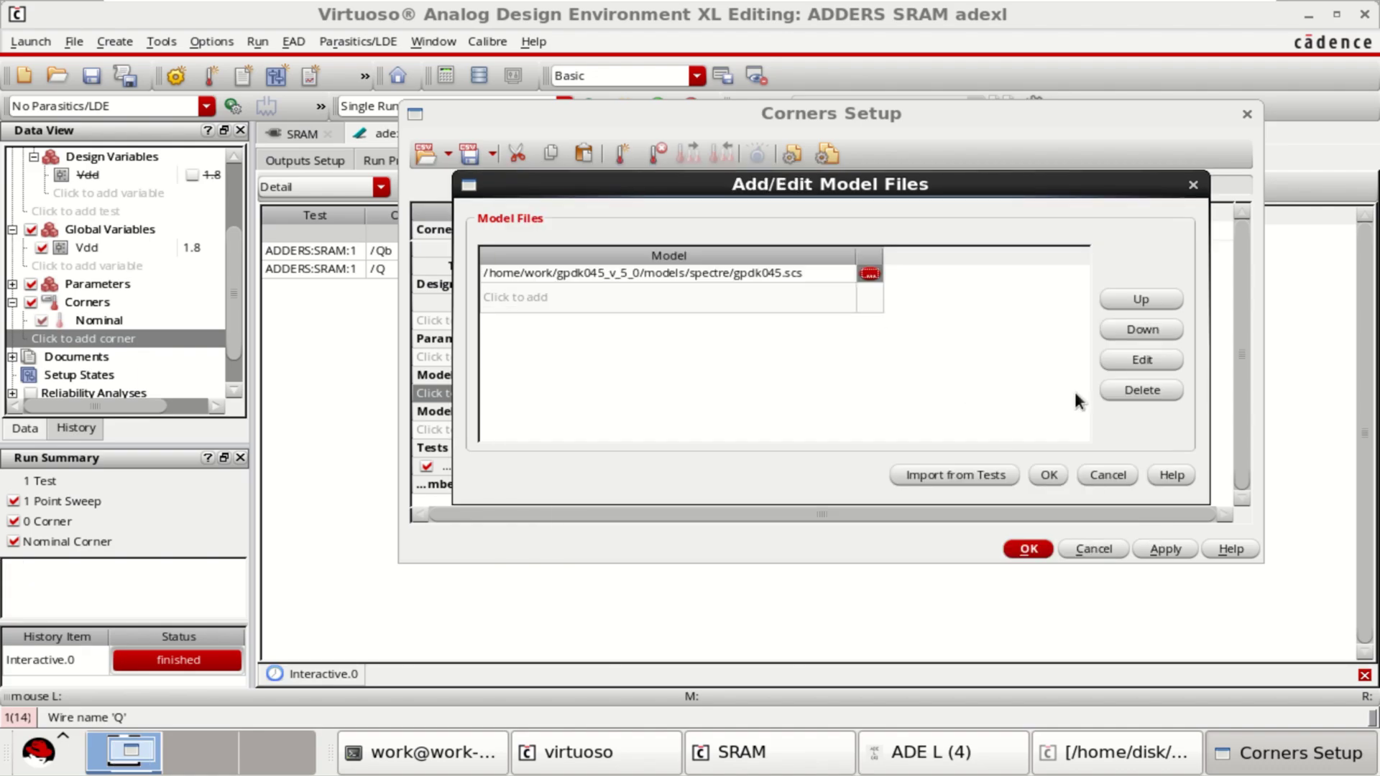
click(1048, 474)
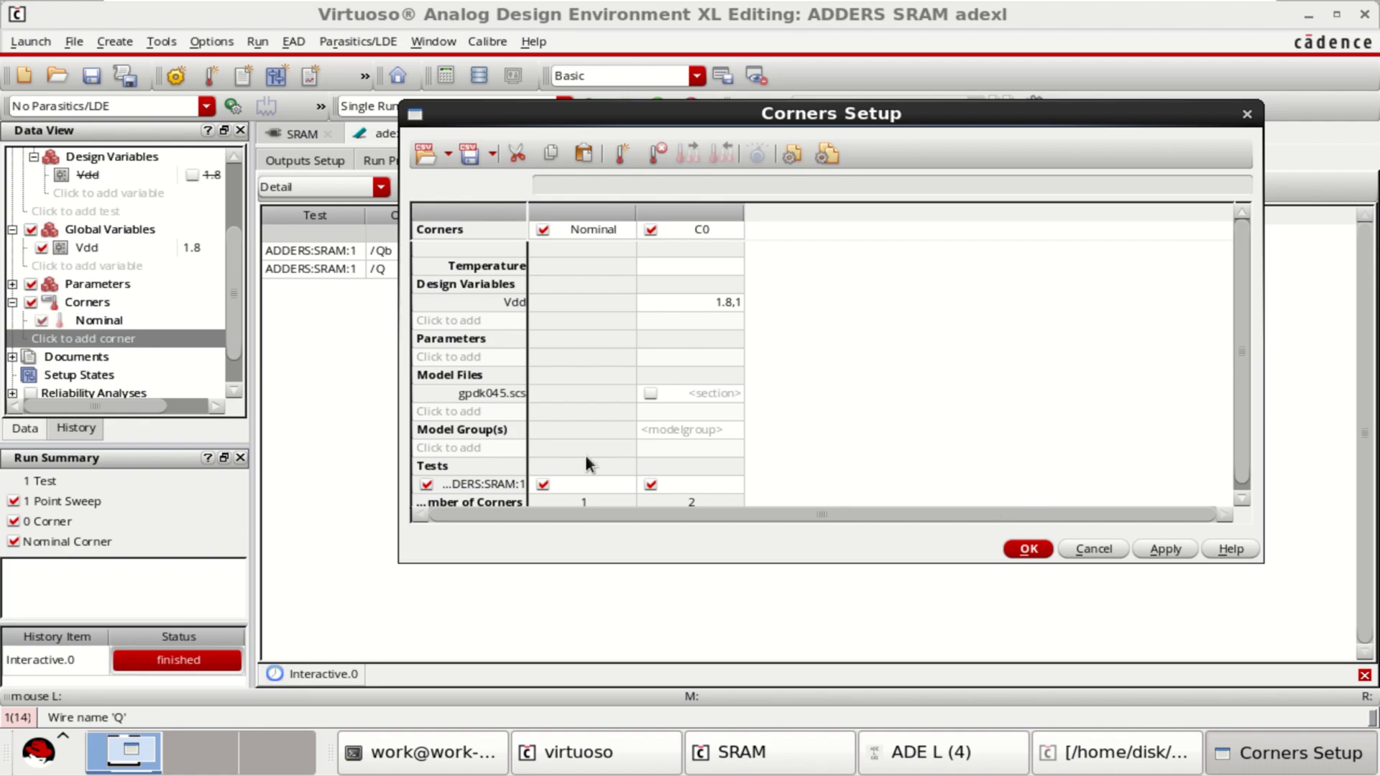
- Set the gpdk045.scs model section for corner C0 to ff
click(723, 395)
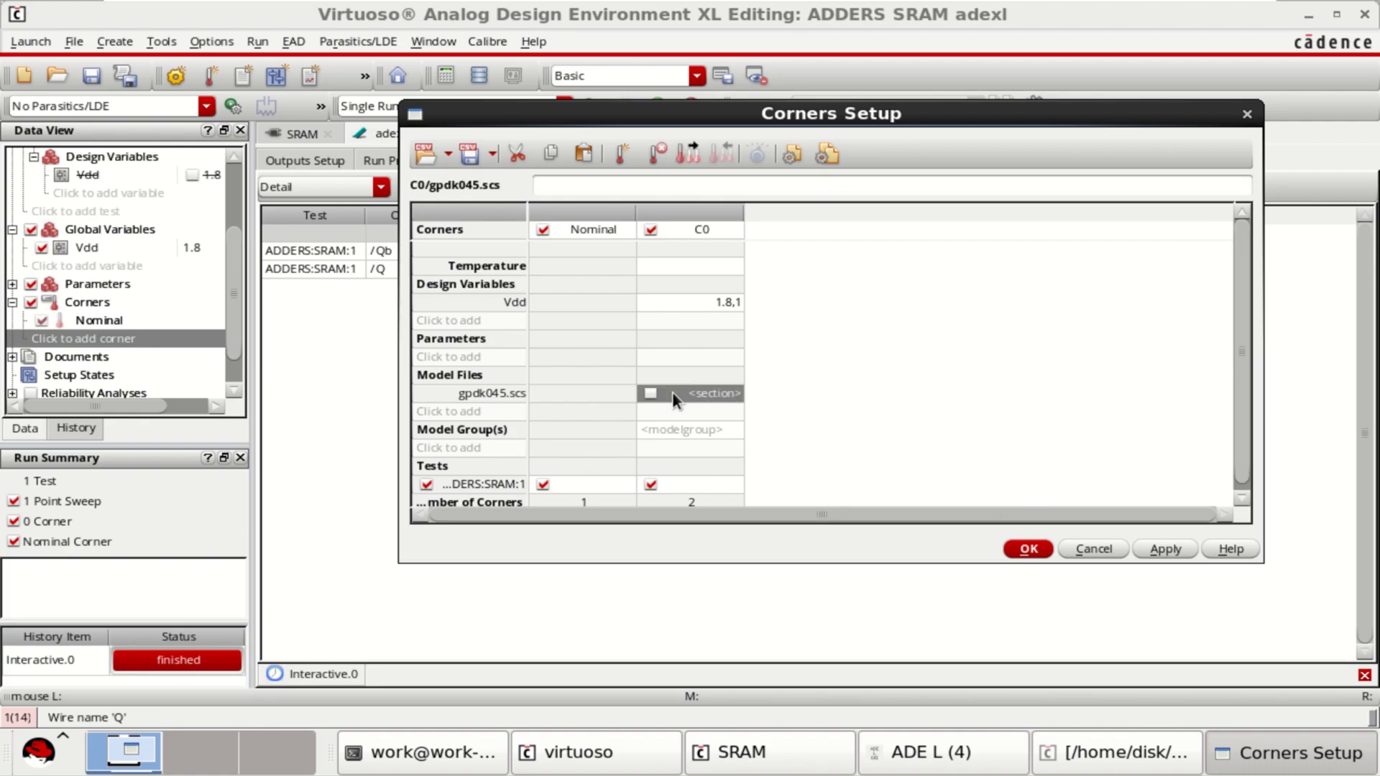
click(710, 391)
click(732, 393)
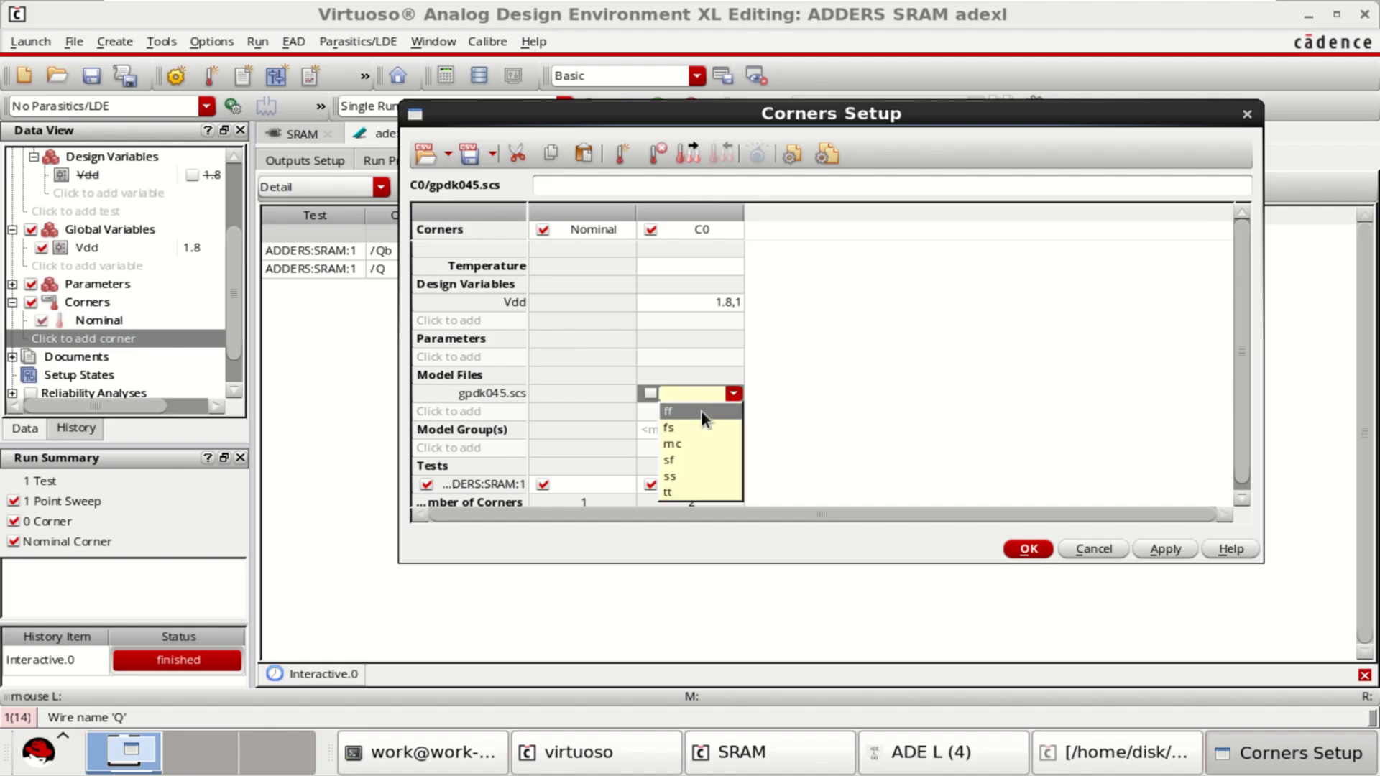
click(701, 411)
click(806, 387)
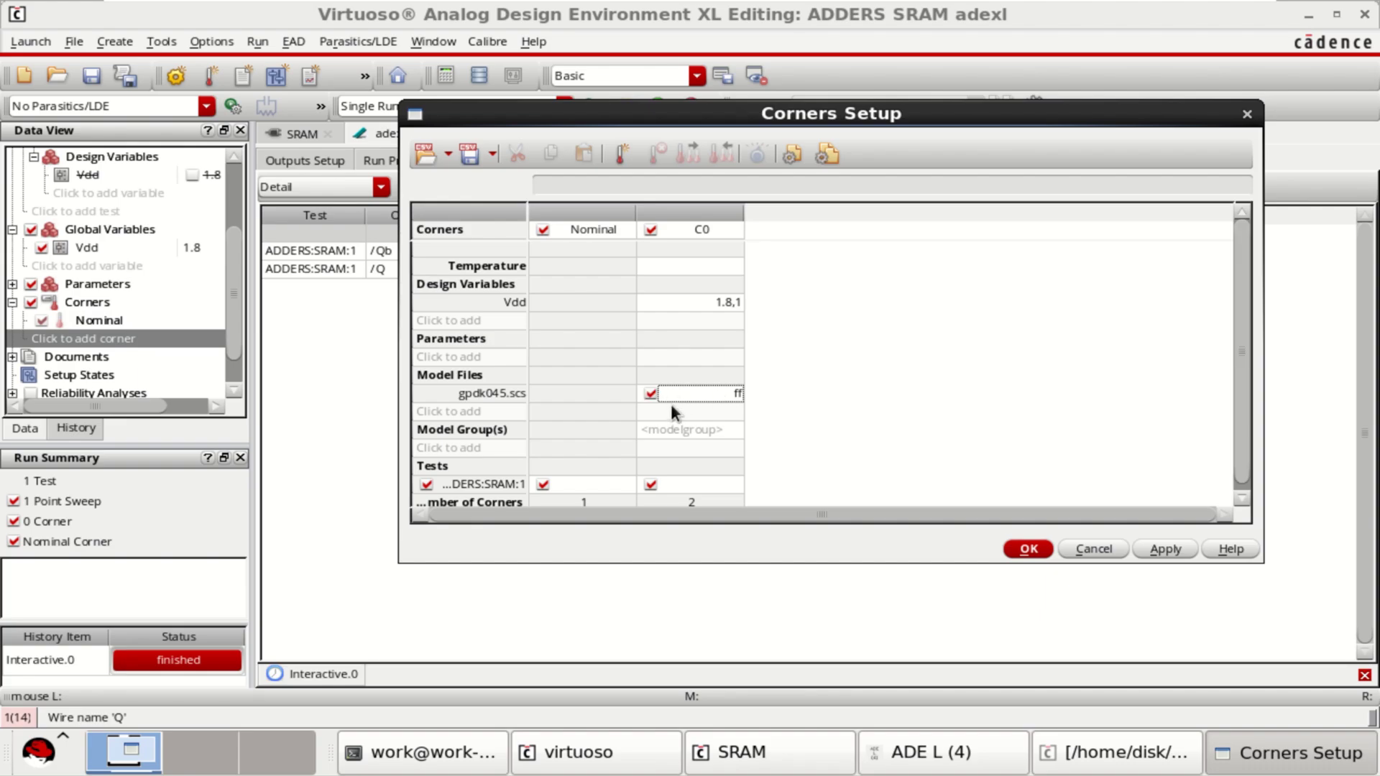
- Append the sections ss and fs to C0's gpdk045.scs entry, separated by commas
click(717, 394)
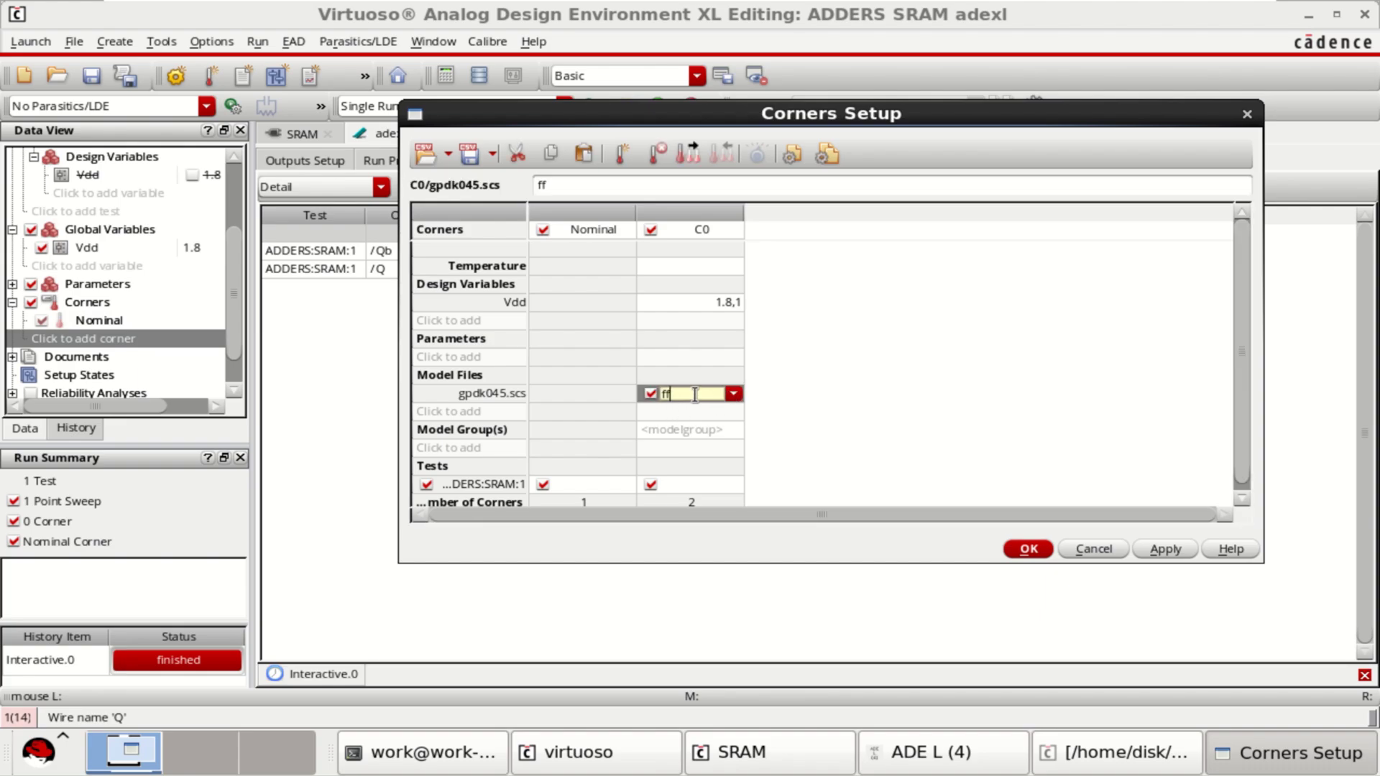
text(,)
click(731, 393)
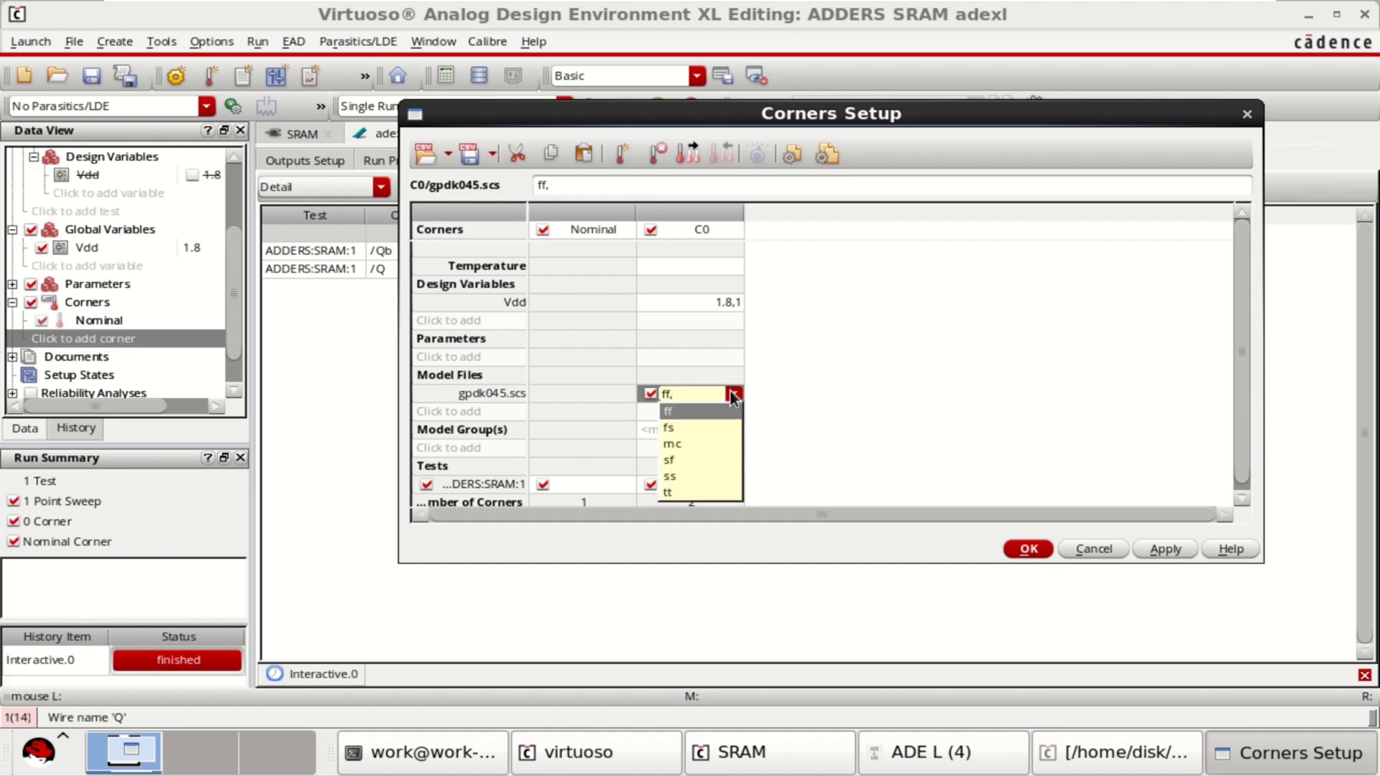
click(687, 477)
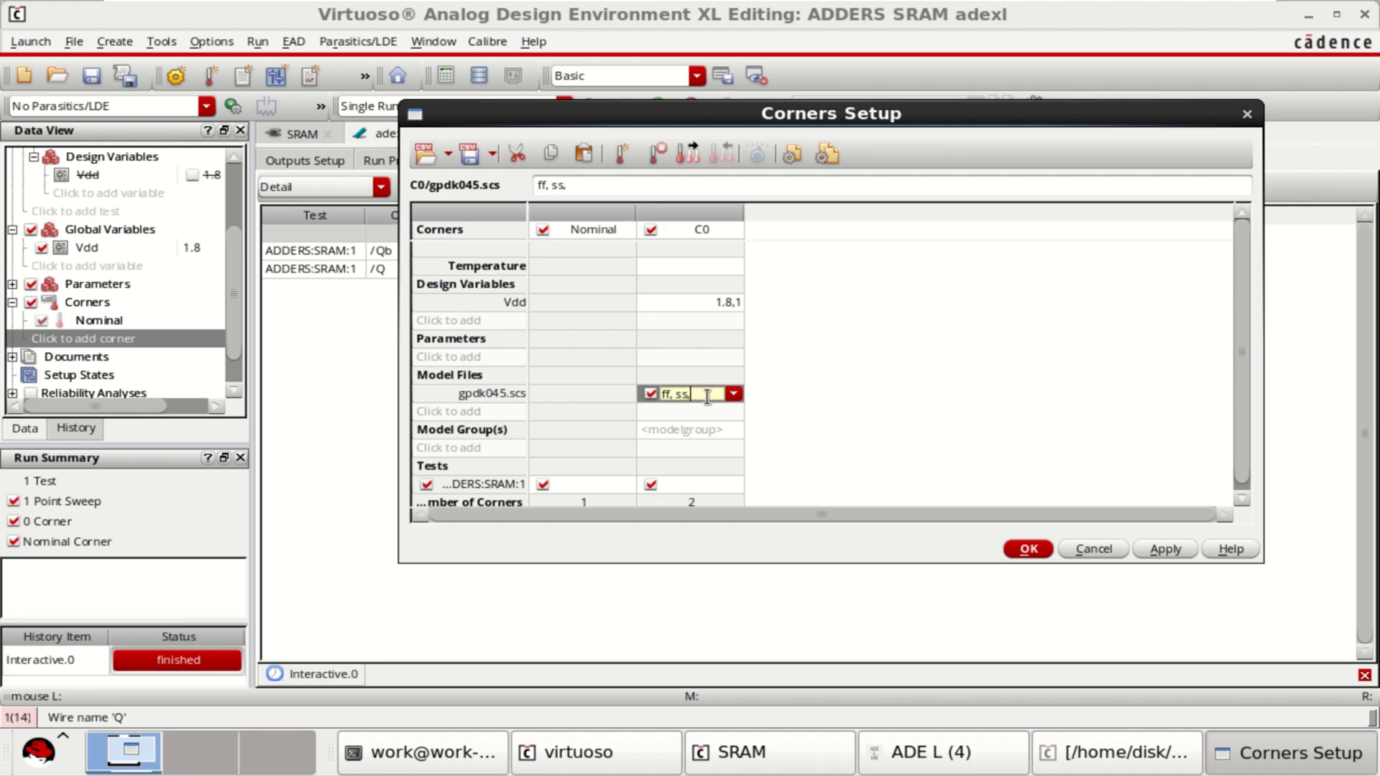
click(733, 395)
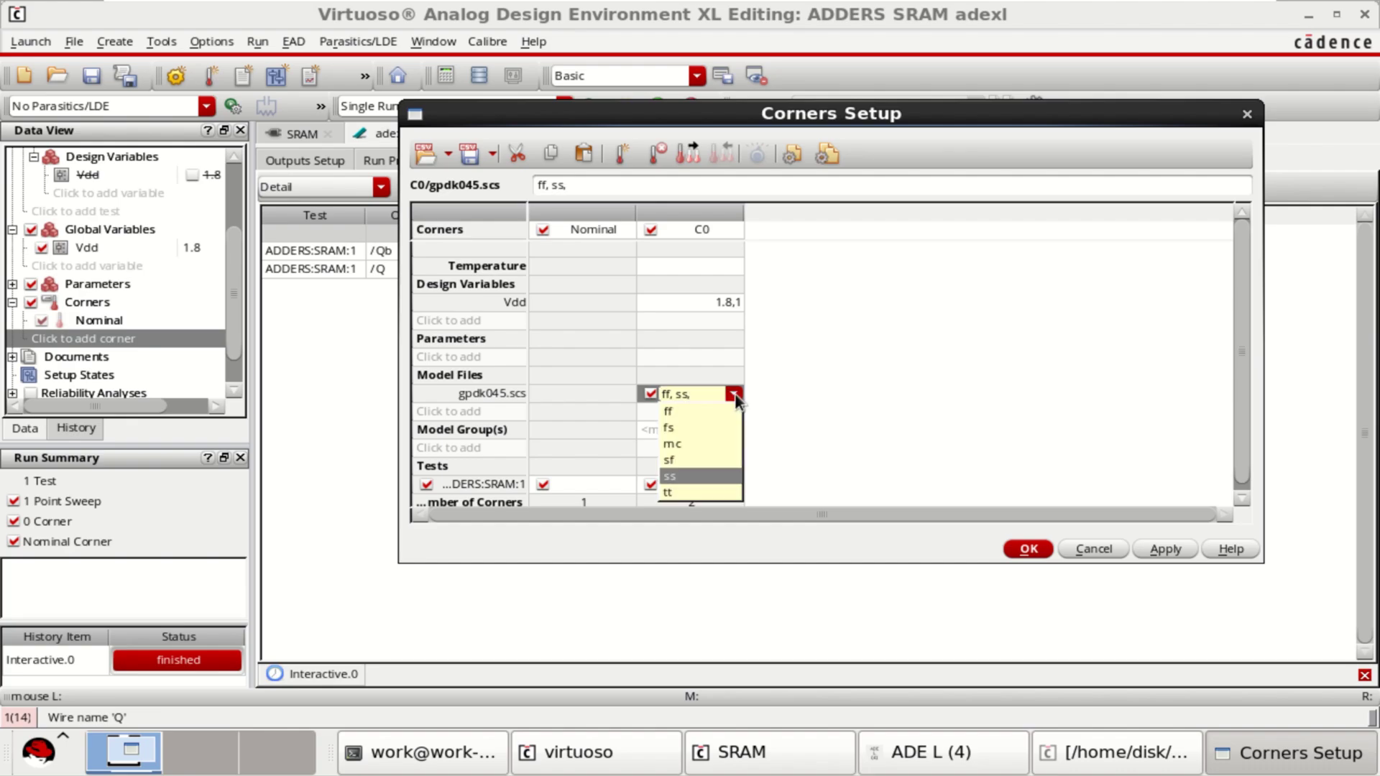
click(681, 425)
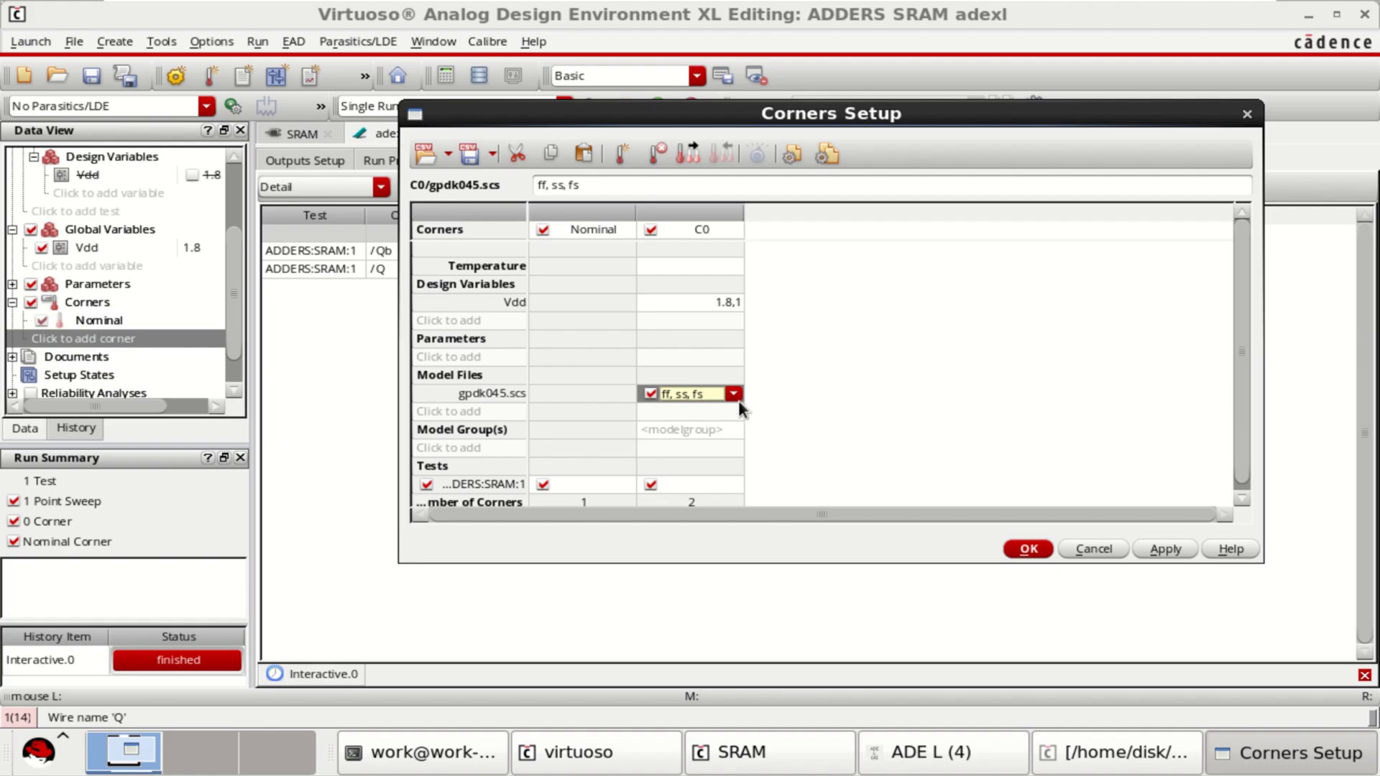
click(795, 347)
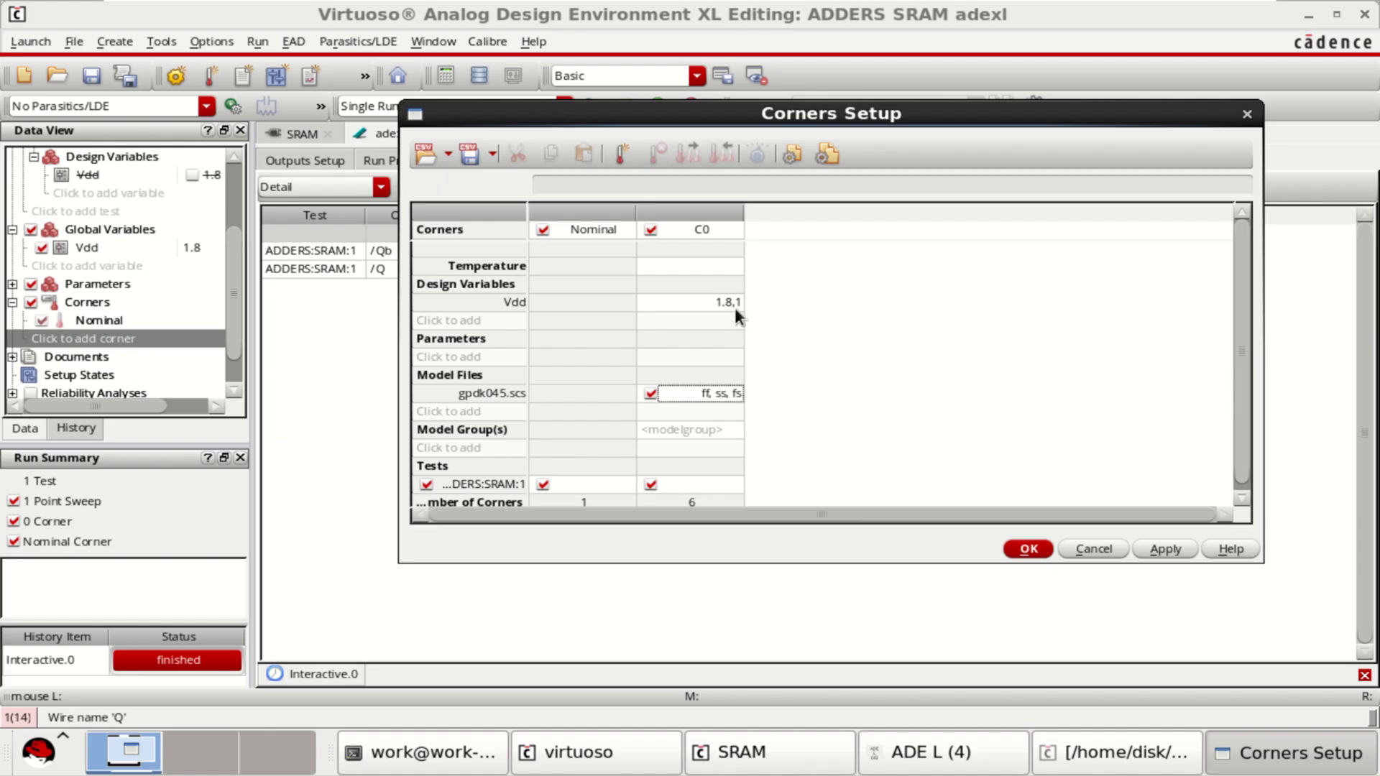
- Append the section sf to C0's model file entry so it reads ff, ss, fs,sf
click(731, 302)
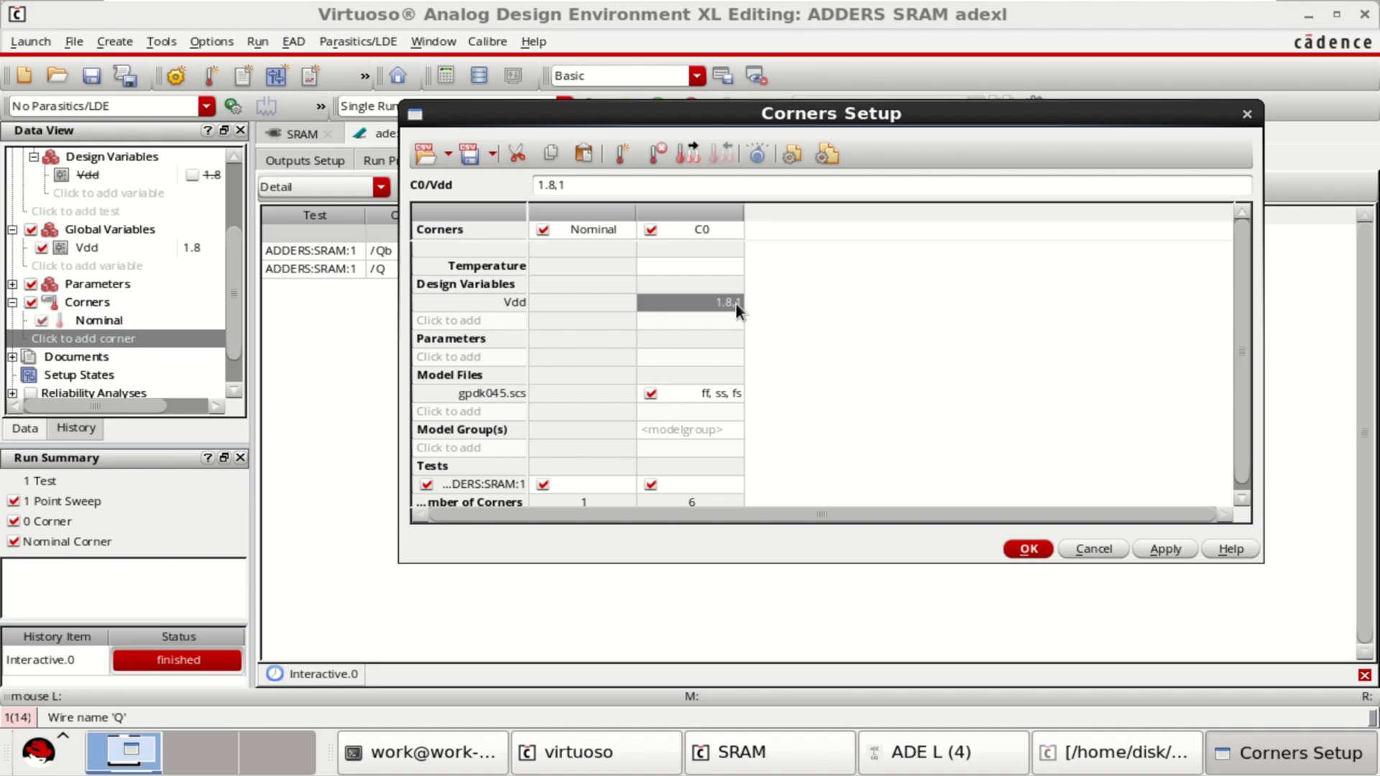
click(727, 393)
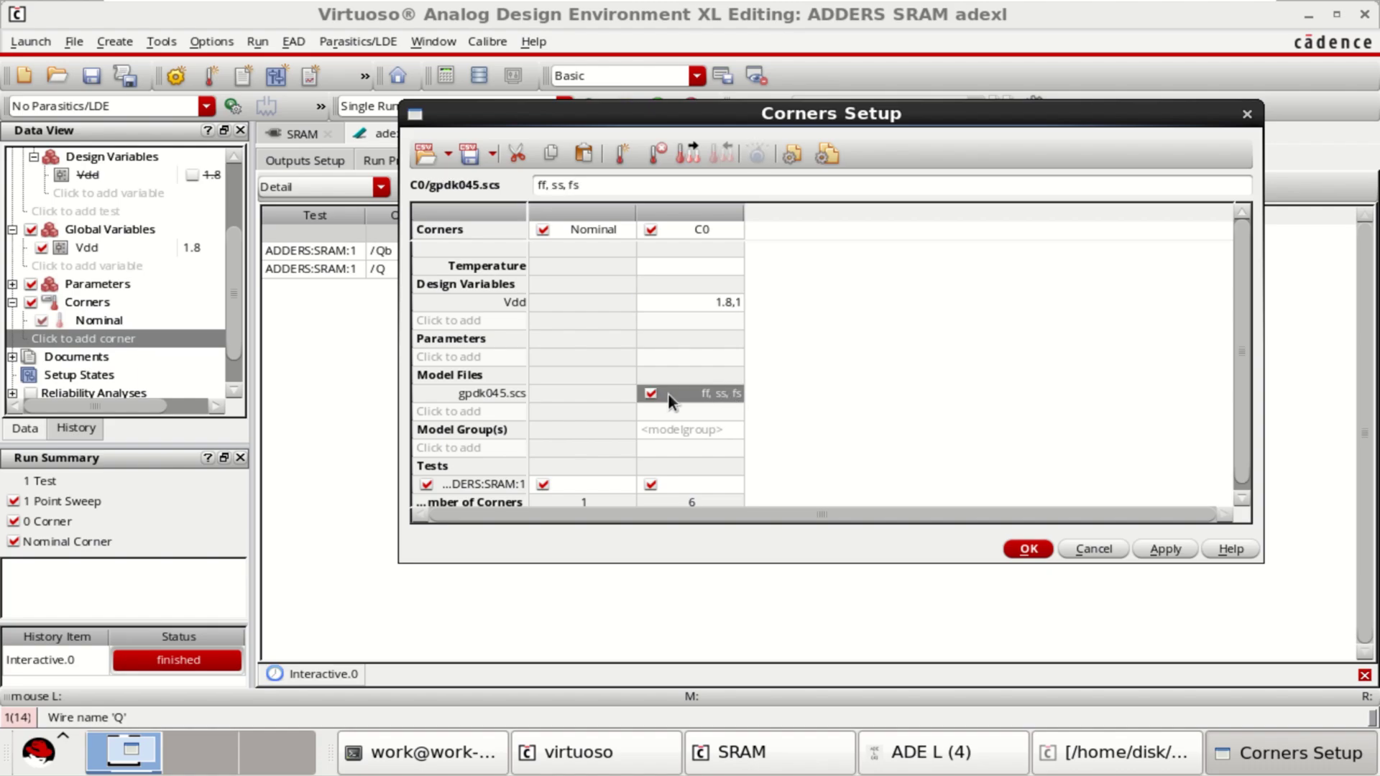
click(668, 397)
click(733, 393)
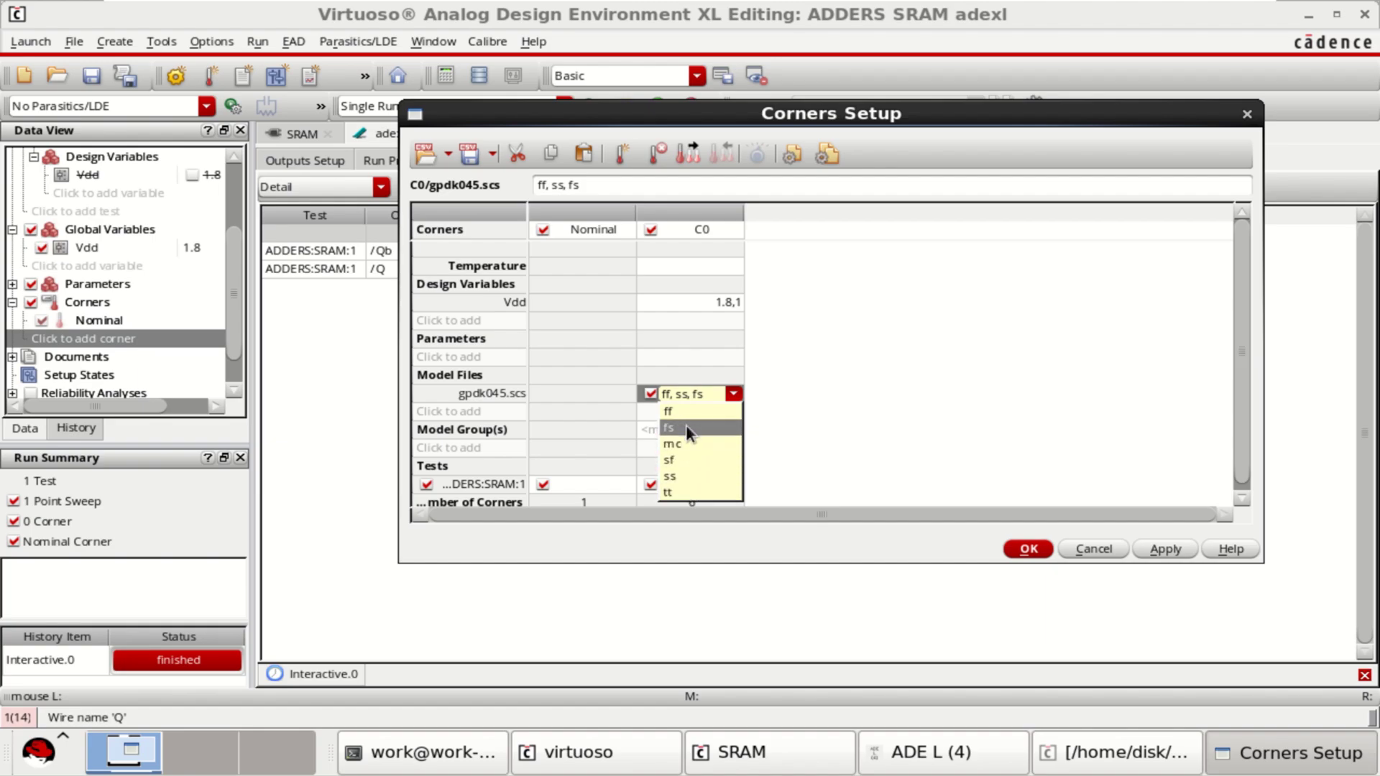
click(680, 462)
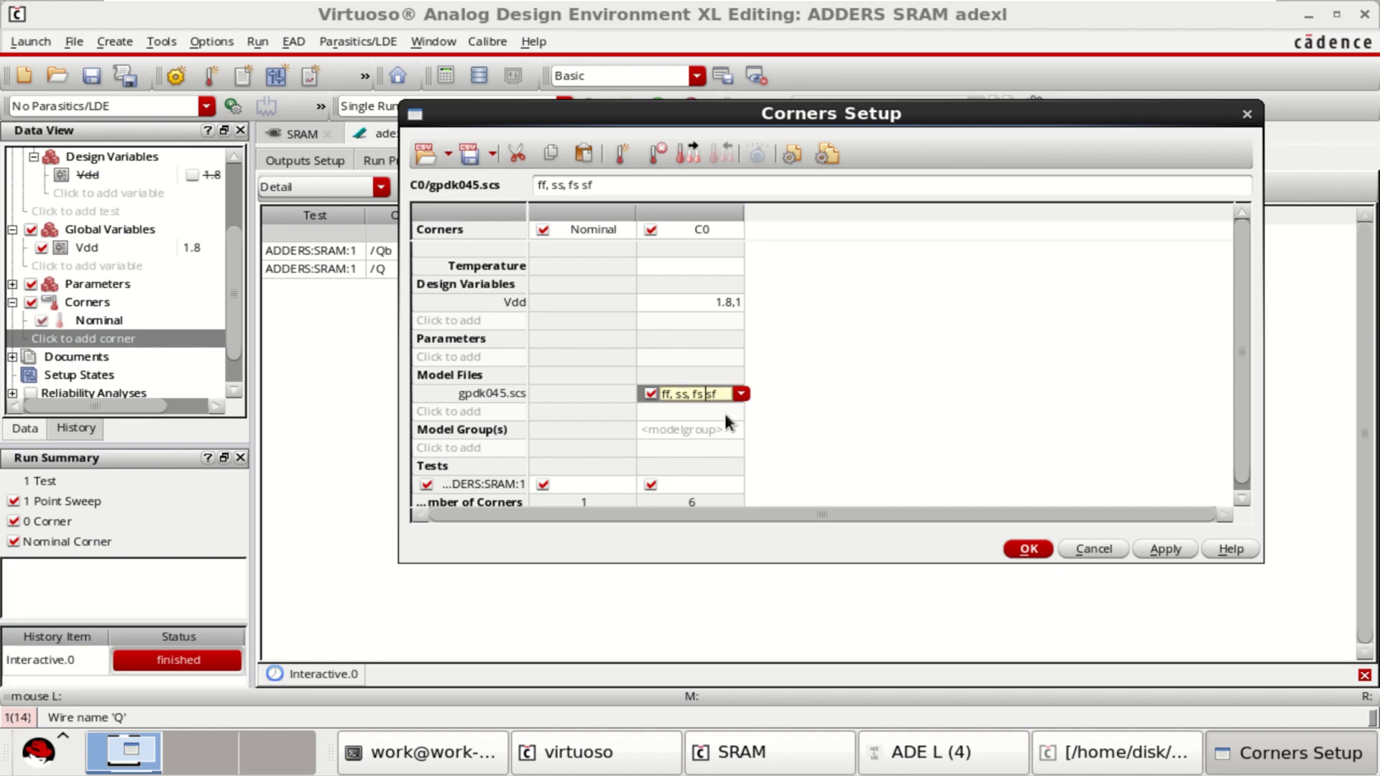
key(BackSpace)
text(,)
key(Return)
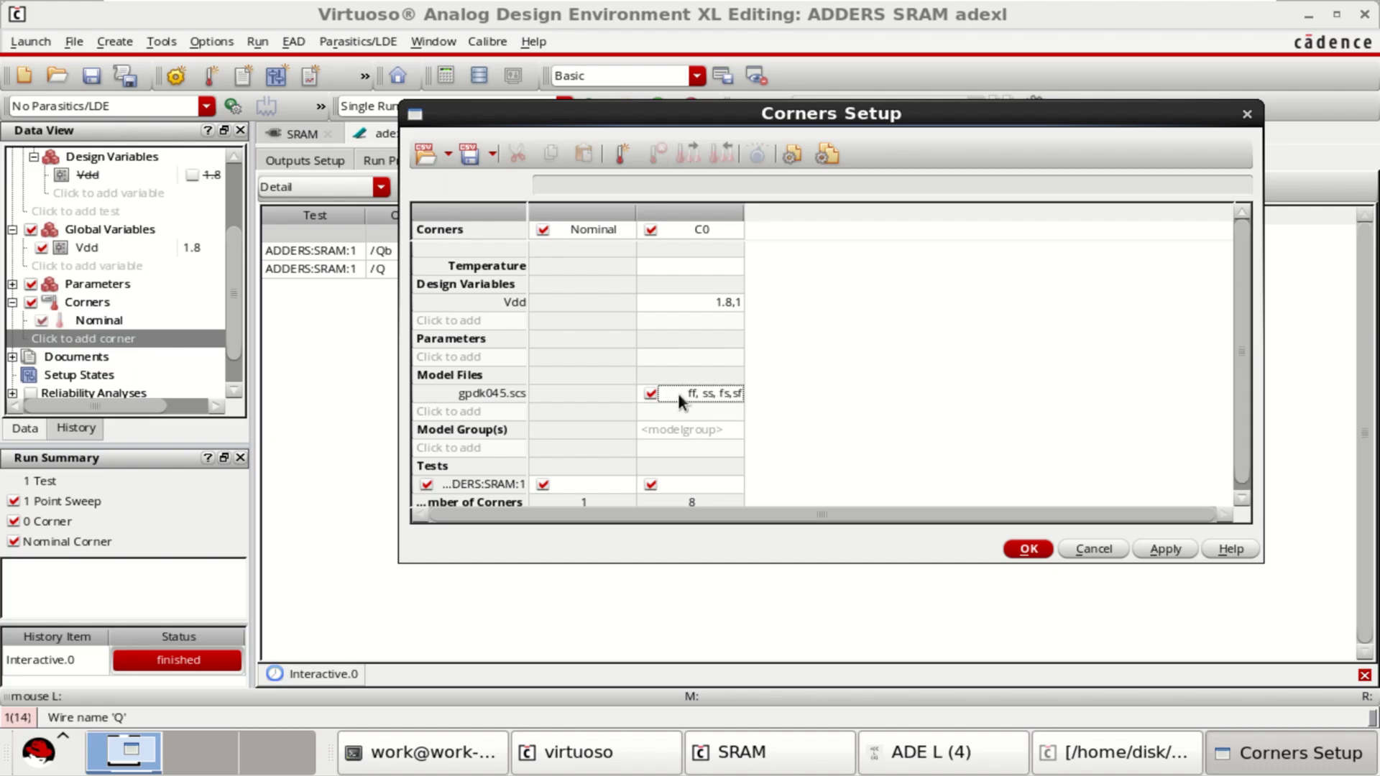
- Add another corner beside C0, disable it, and accept the corners setup
click(630, 152)
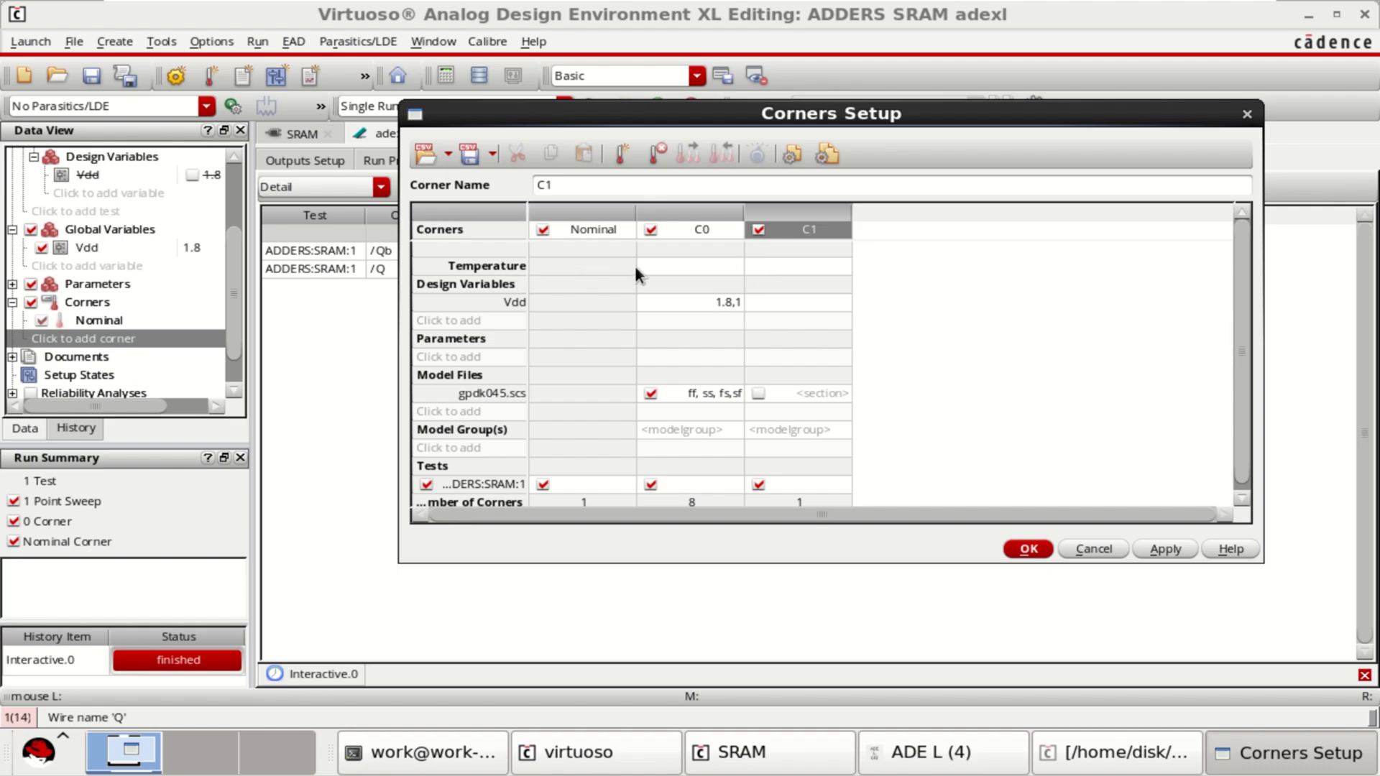
click(715, 272)
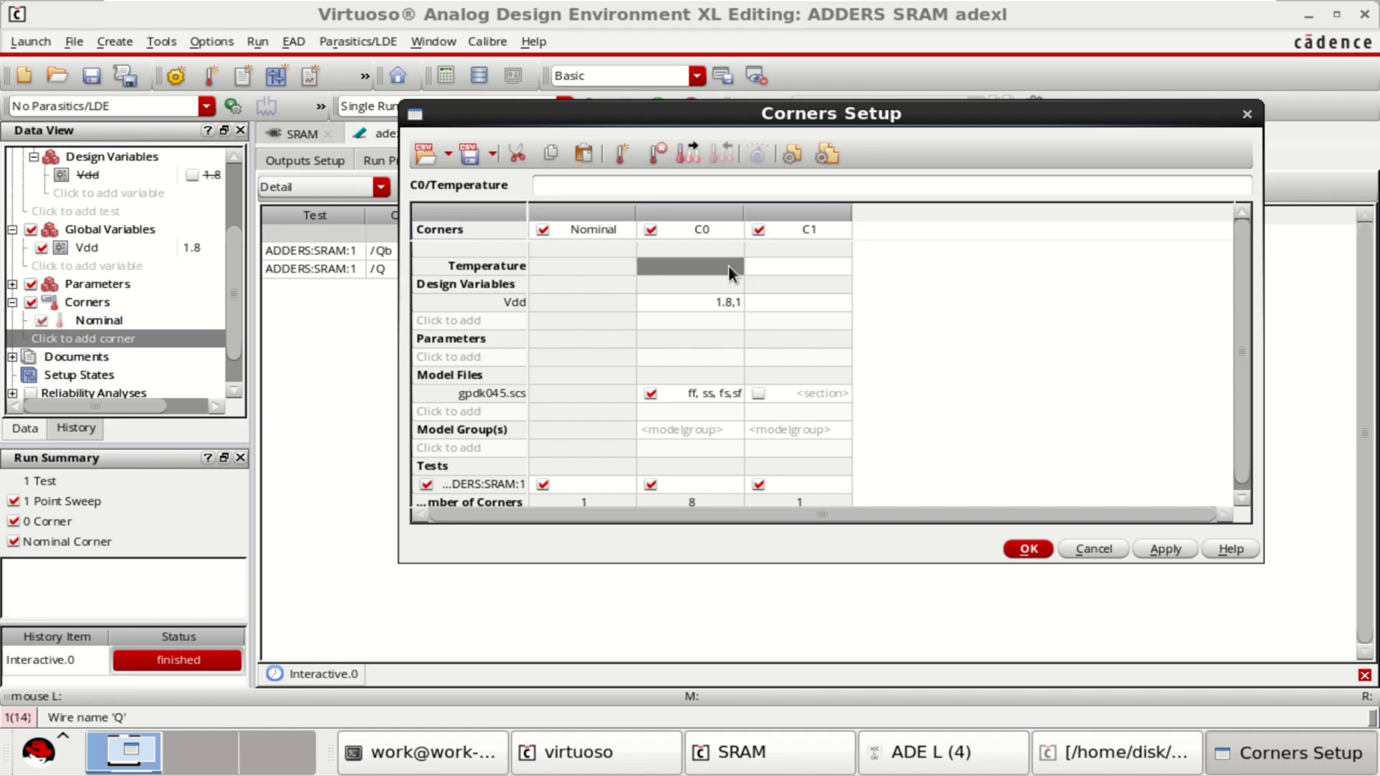
click(711, 265)
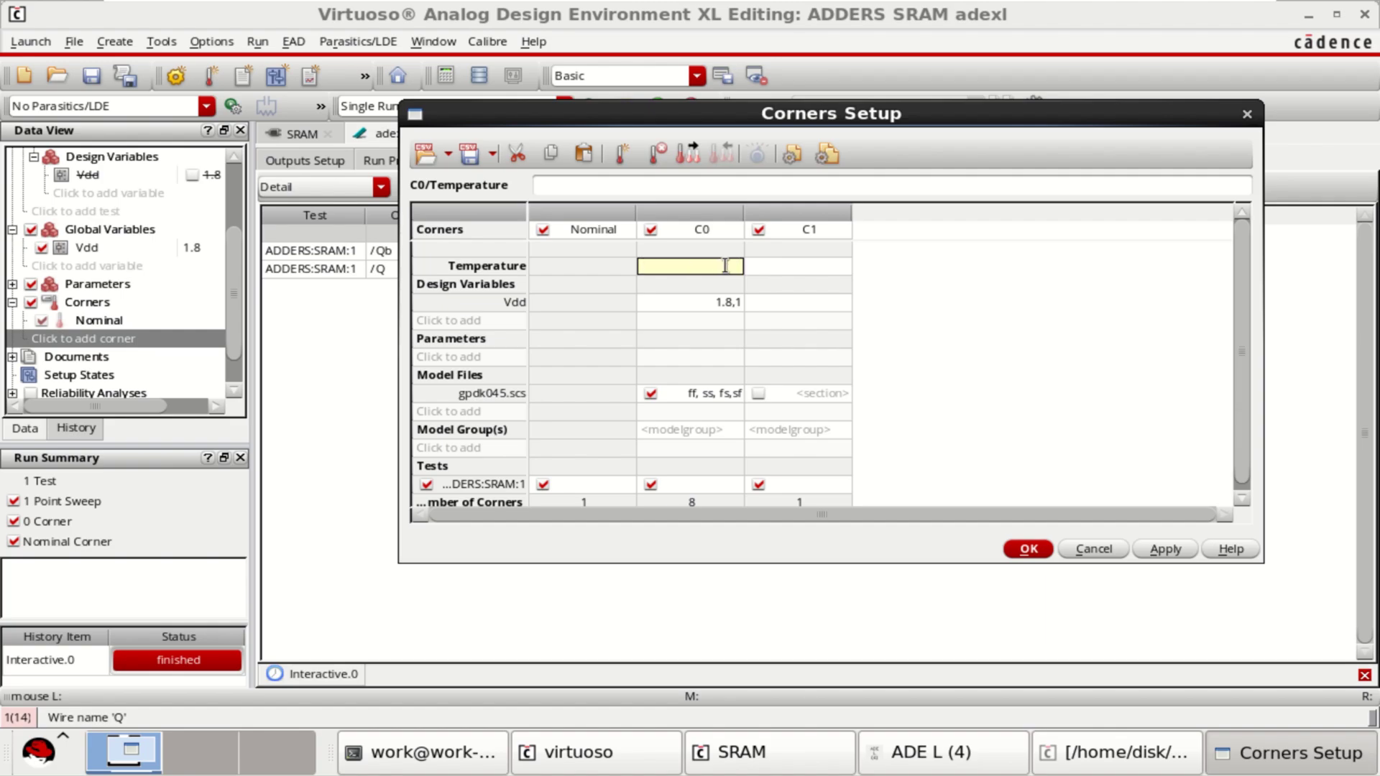
click(805, 266)
click(806, 266)
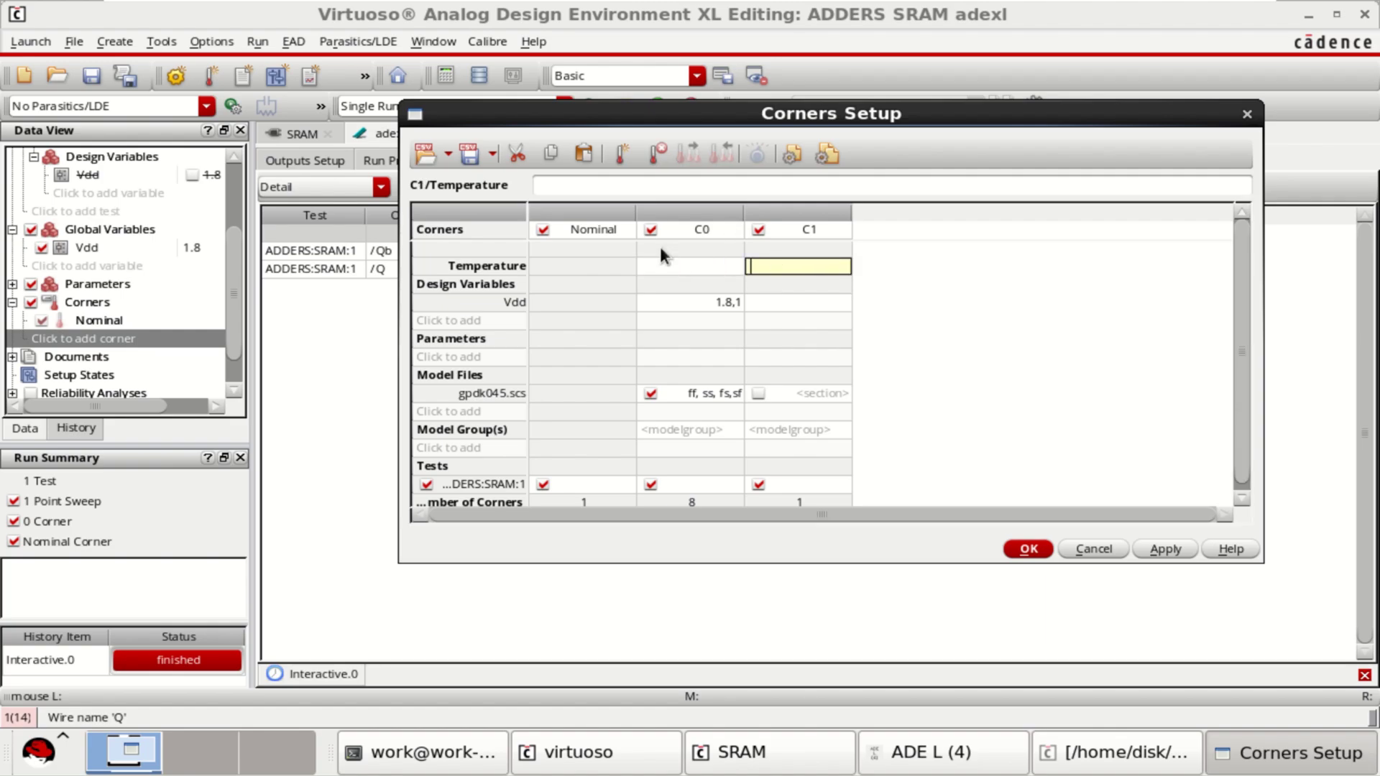
click(911, 265)
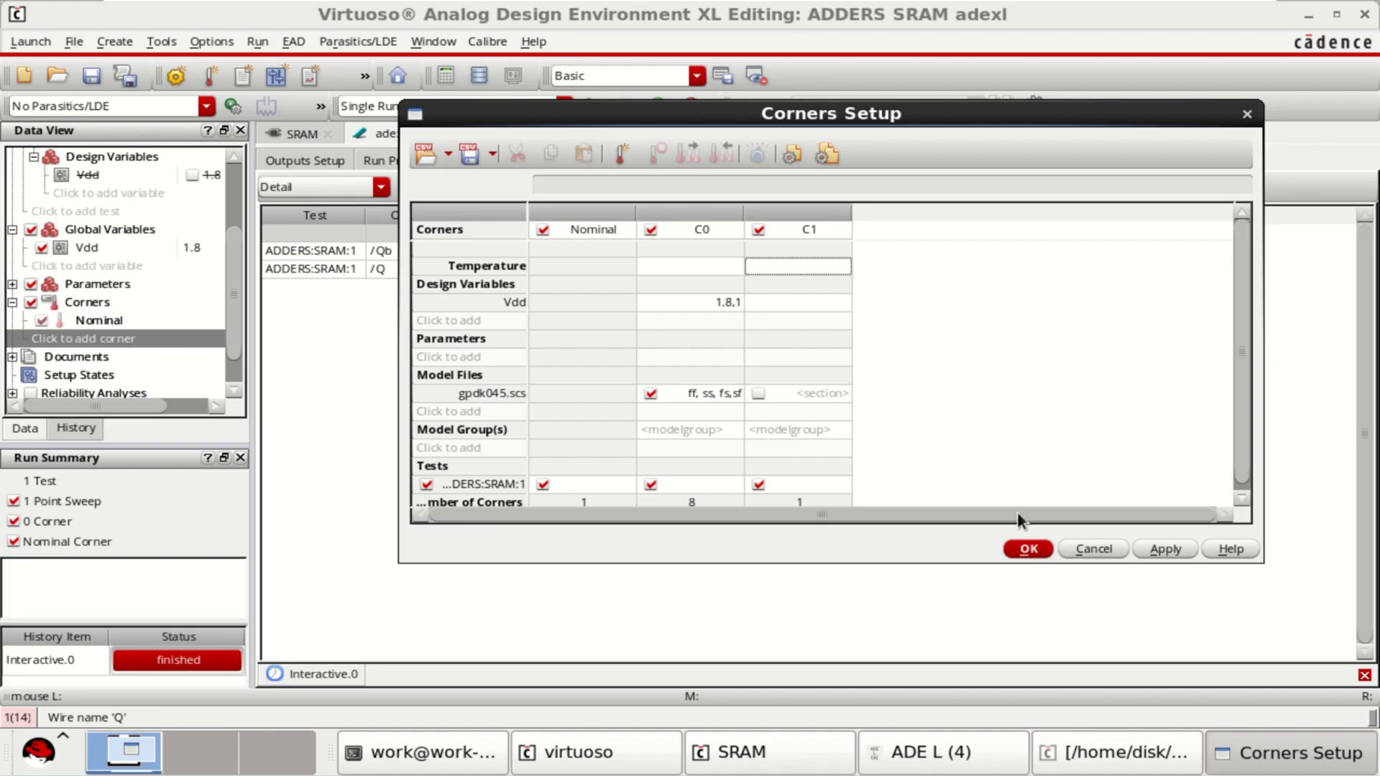
click(759, 230)
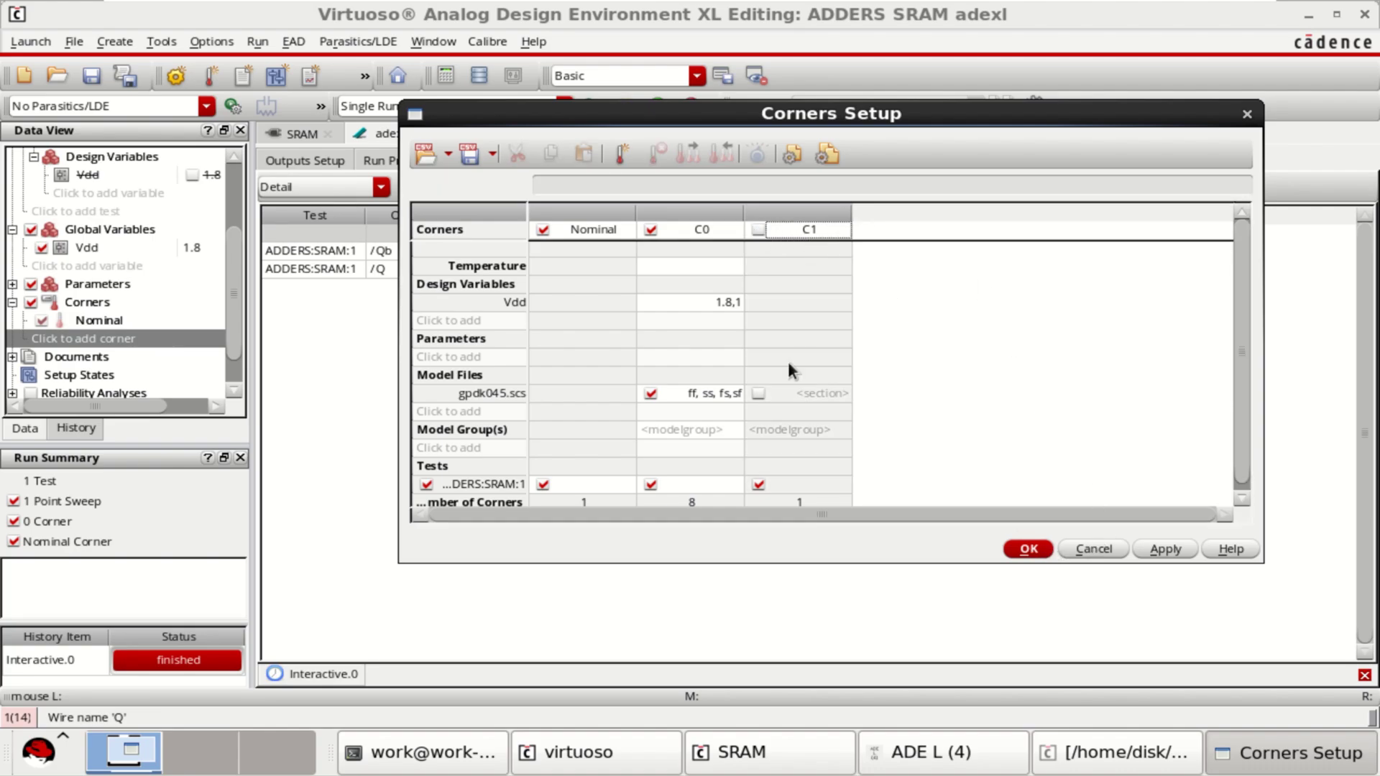
click(1029, 549)
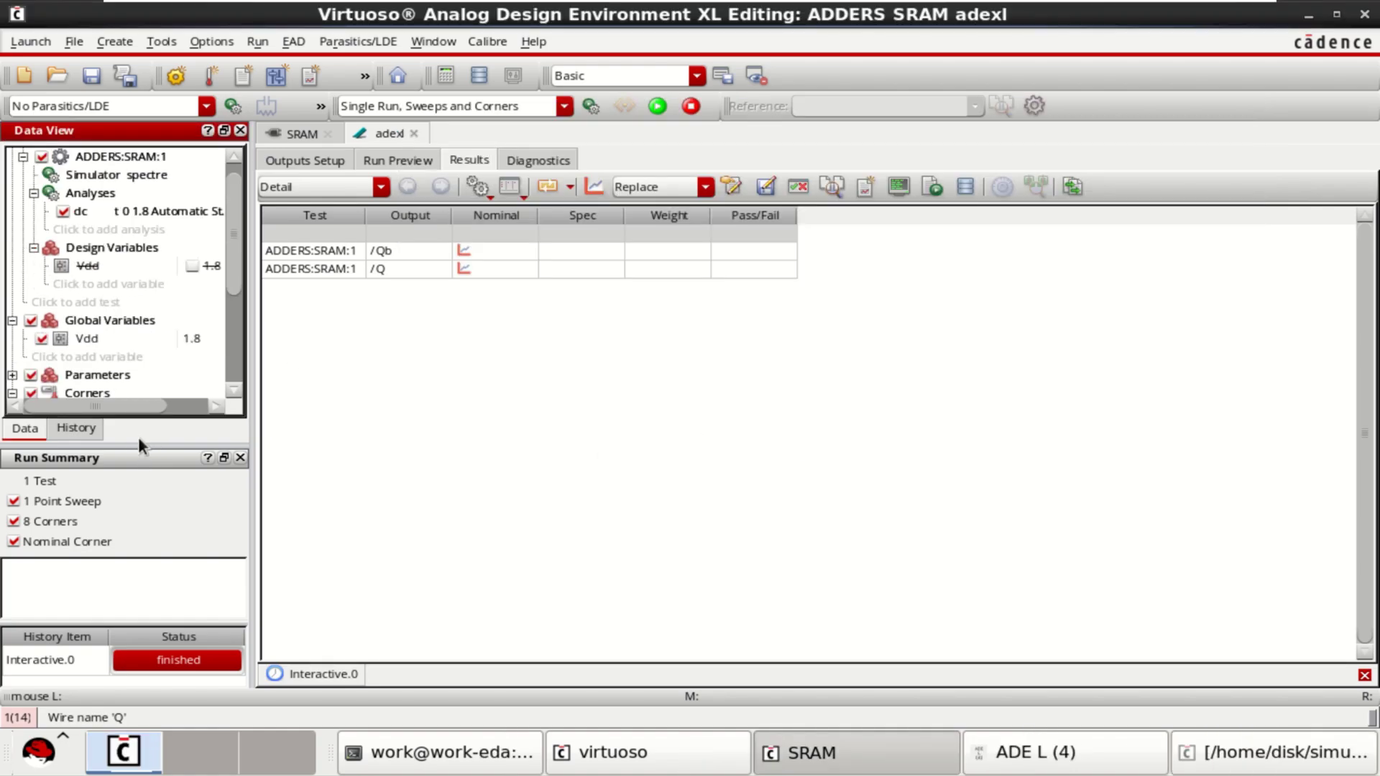
- Enlarge the Data View and expand corner C0 to examine its Vdd and model file settings
drag(141, 450, 140, 544)
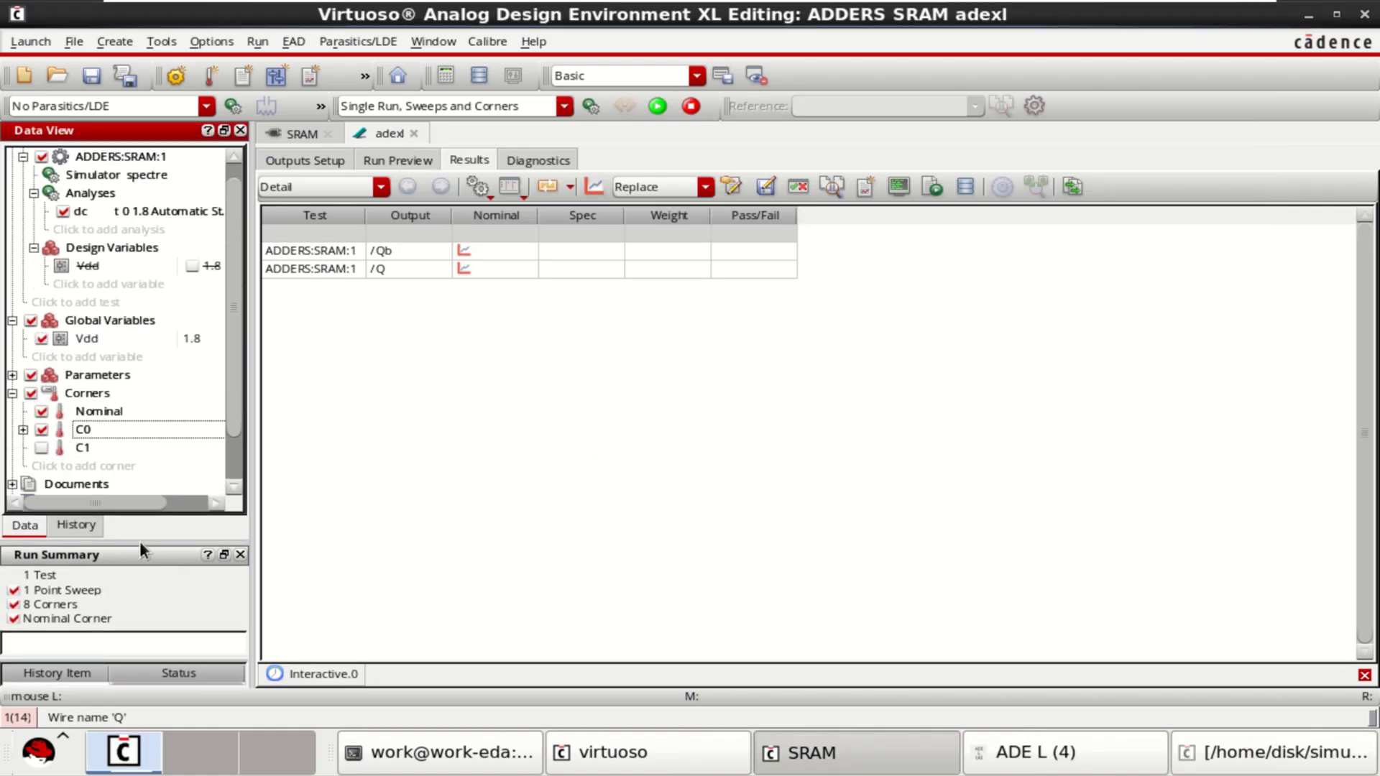
click(23, 428)
drag(229, 381, 235, 448)
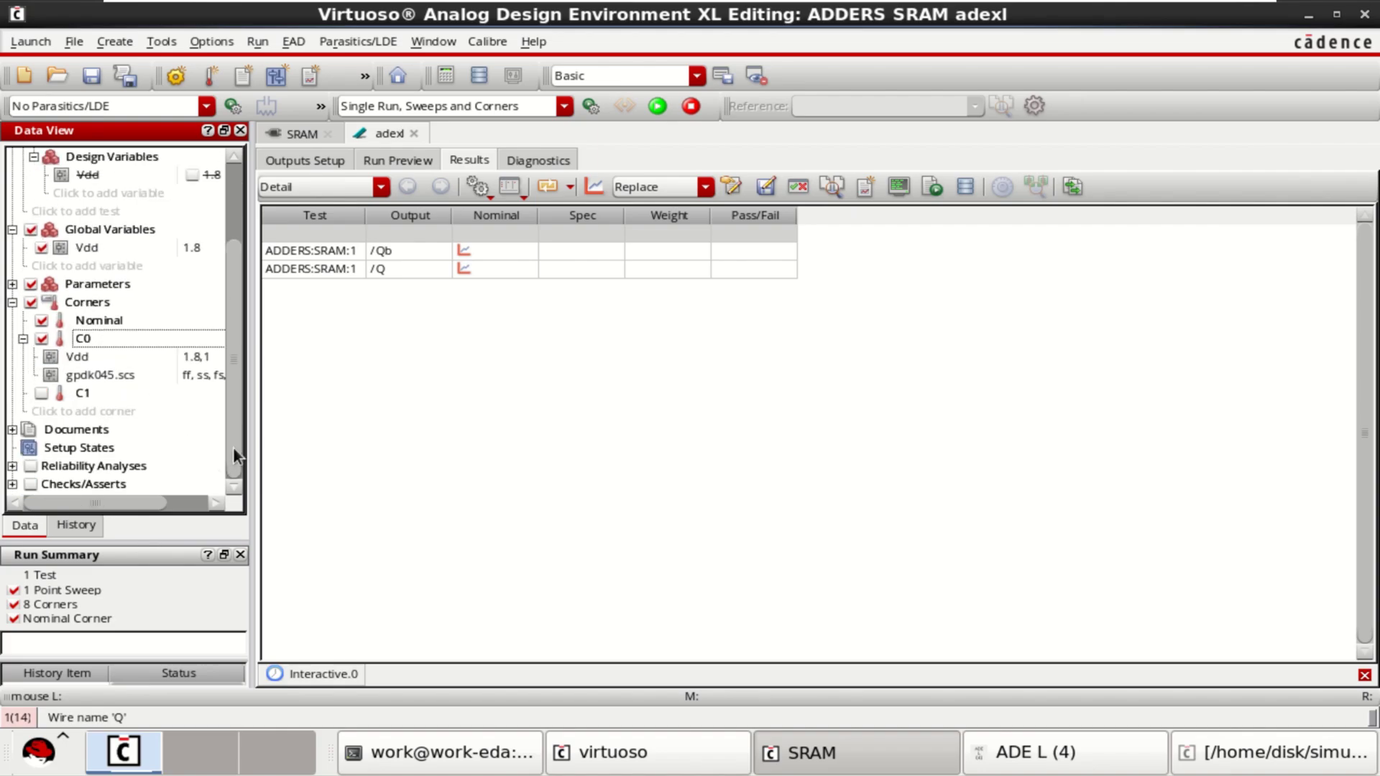
- Widen the Data View, run the simulation over all enabled corners, and check the Vdd and model section of each C0 corner
drag(248, 399, 373, 407)
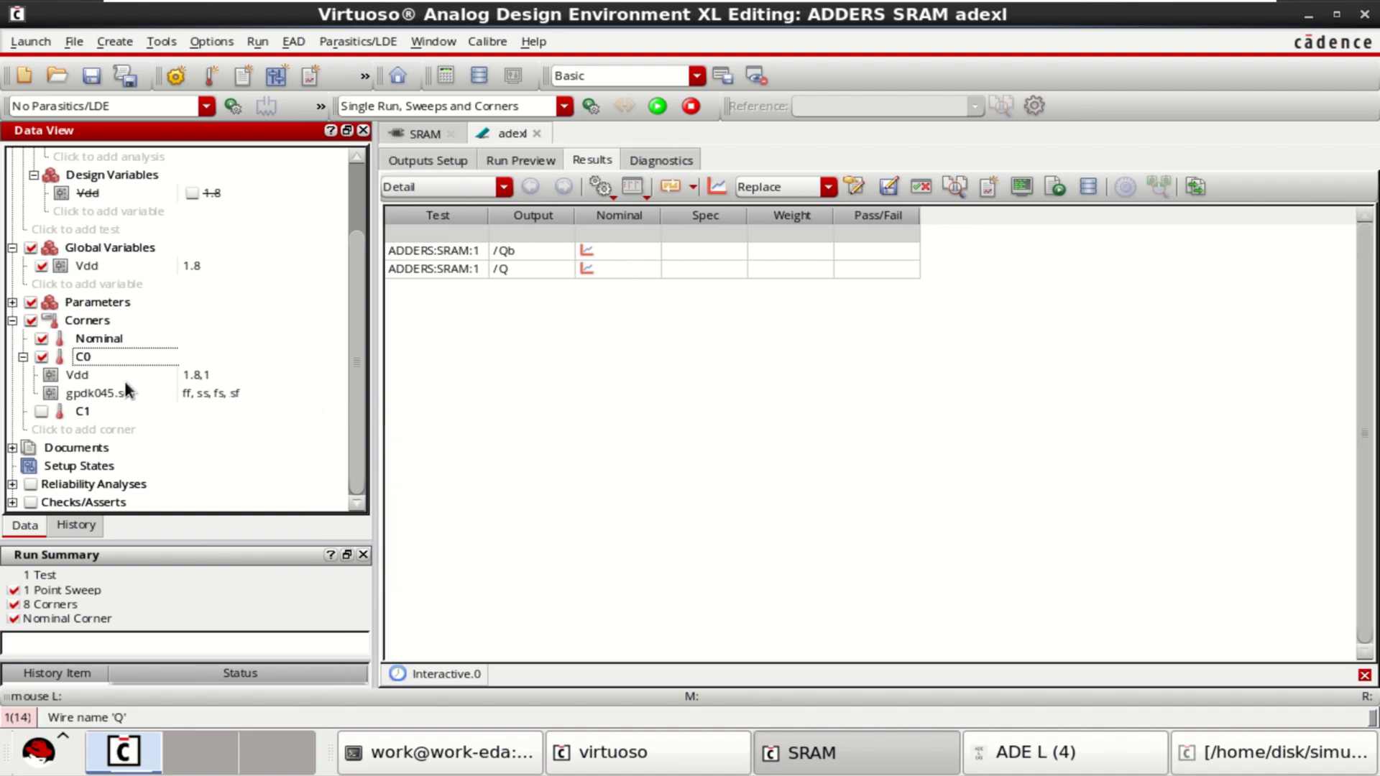
click(658, 106)
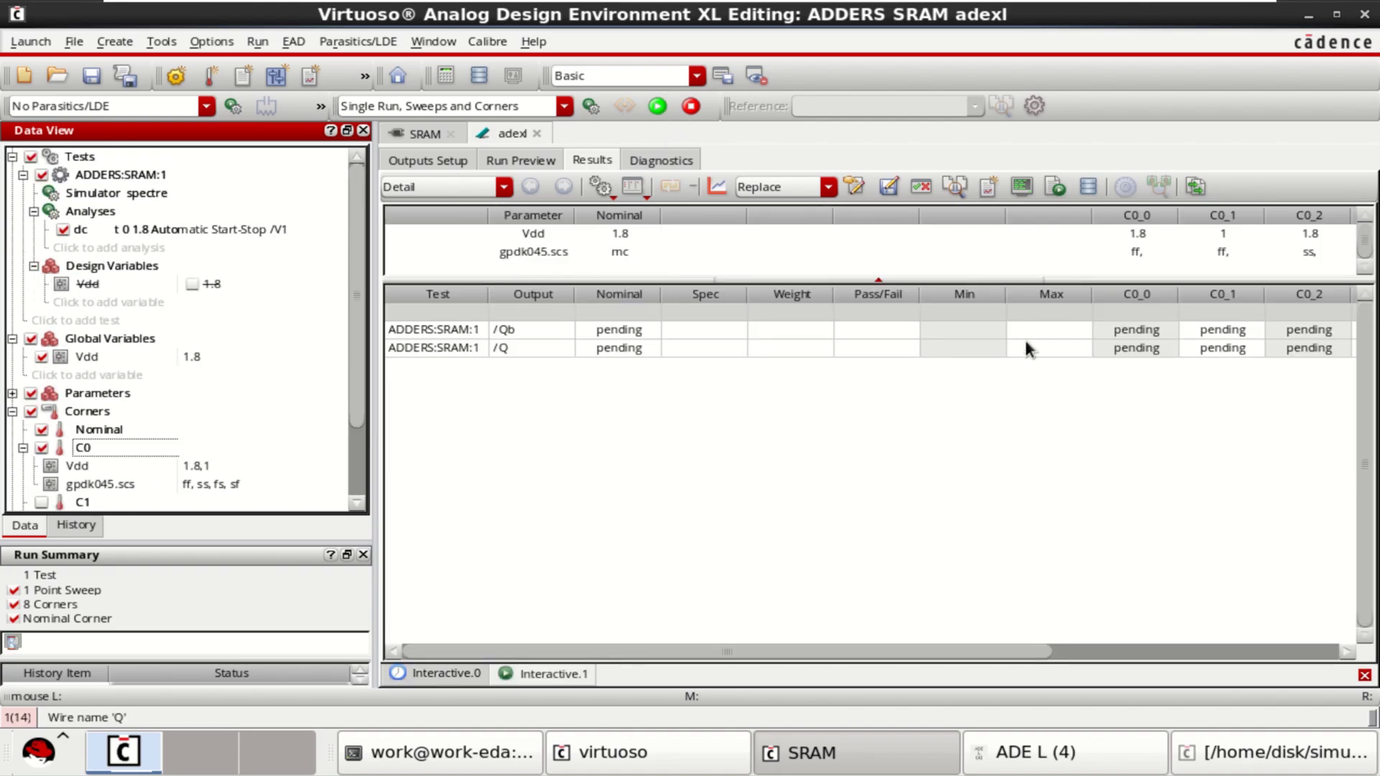
drag(860, 655, 1237, 663)
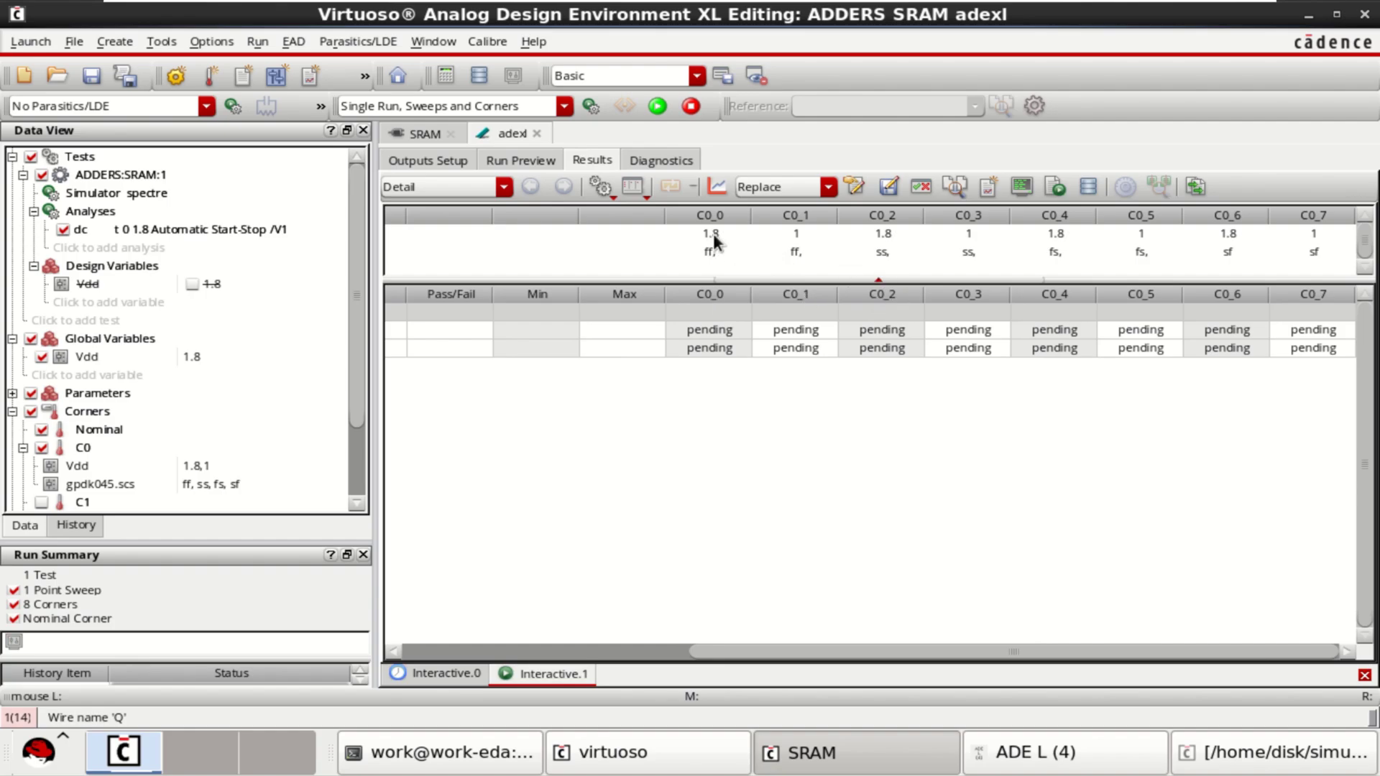
mouse_move(711, 241)
mouse_move(791, 237)
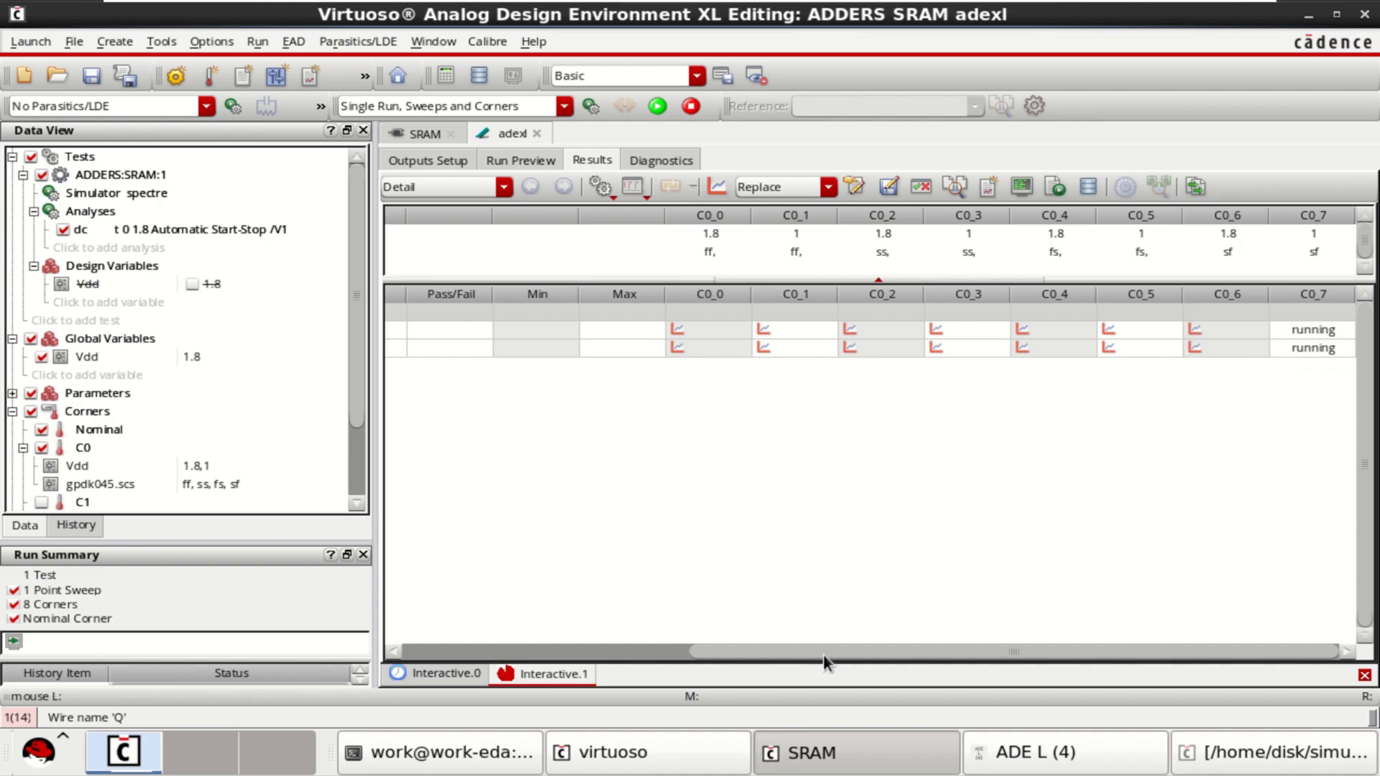
- Plot the /Qb and /Q results of all corners once the run finishes, and maximize the graph window
scroll(825, 653, left, 1)
scroll(825, 654, right, 1)
scroll(963, 655, left, 3)
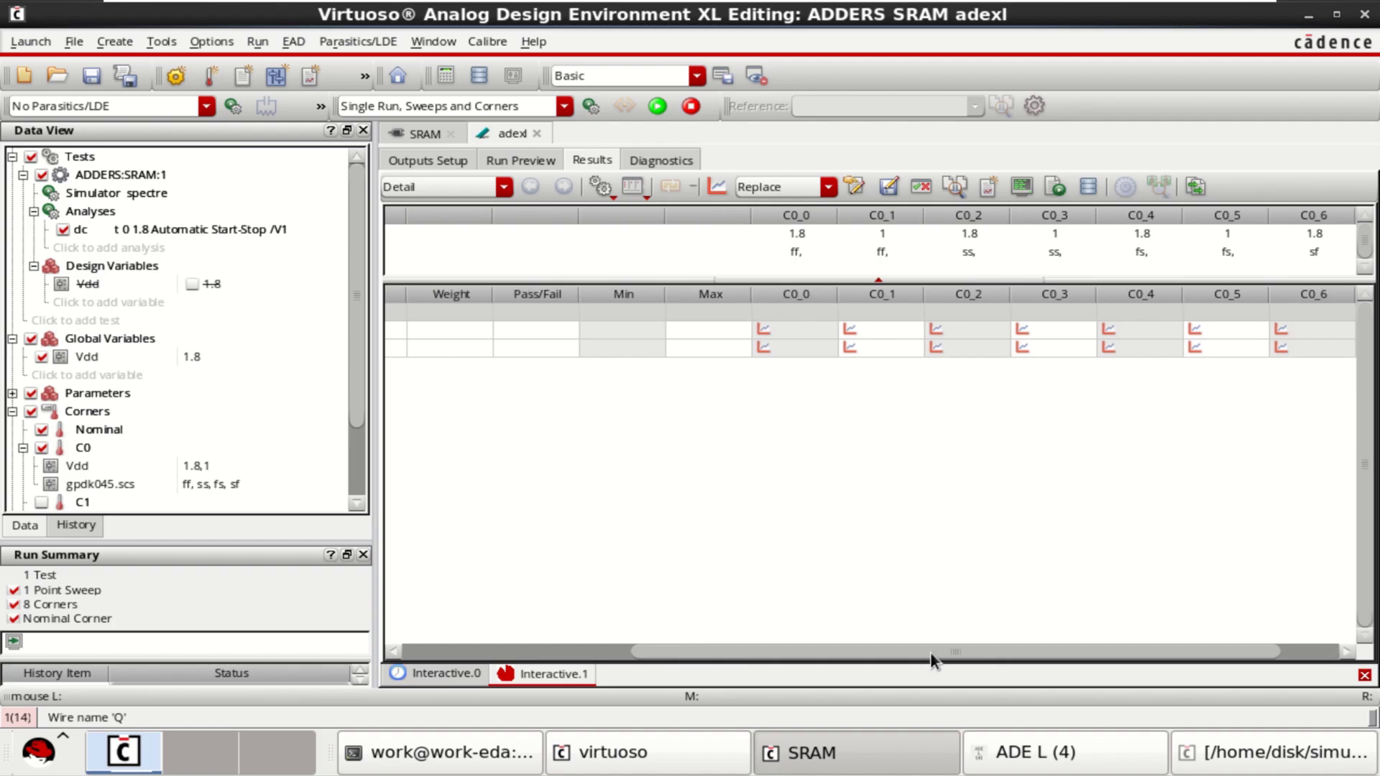
scroll(1060, 655, right, 3)
scroll(748, 650, left, 5)
scroll(711, 651, left, 3)
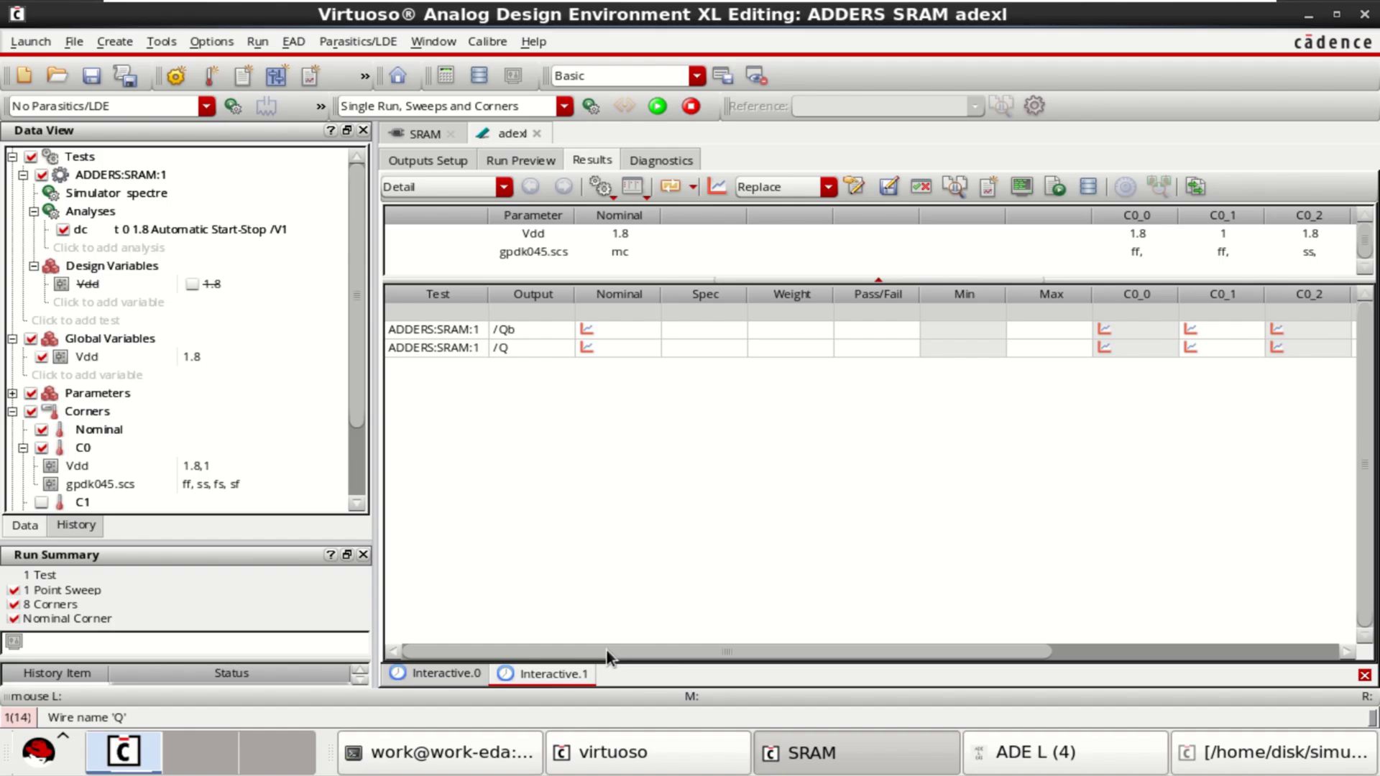
click(719, 186)
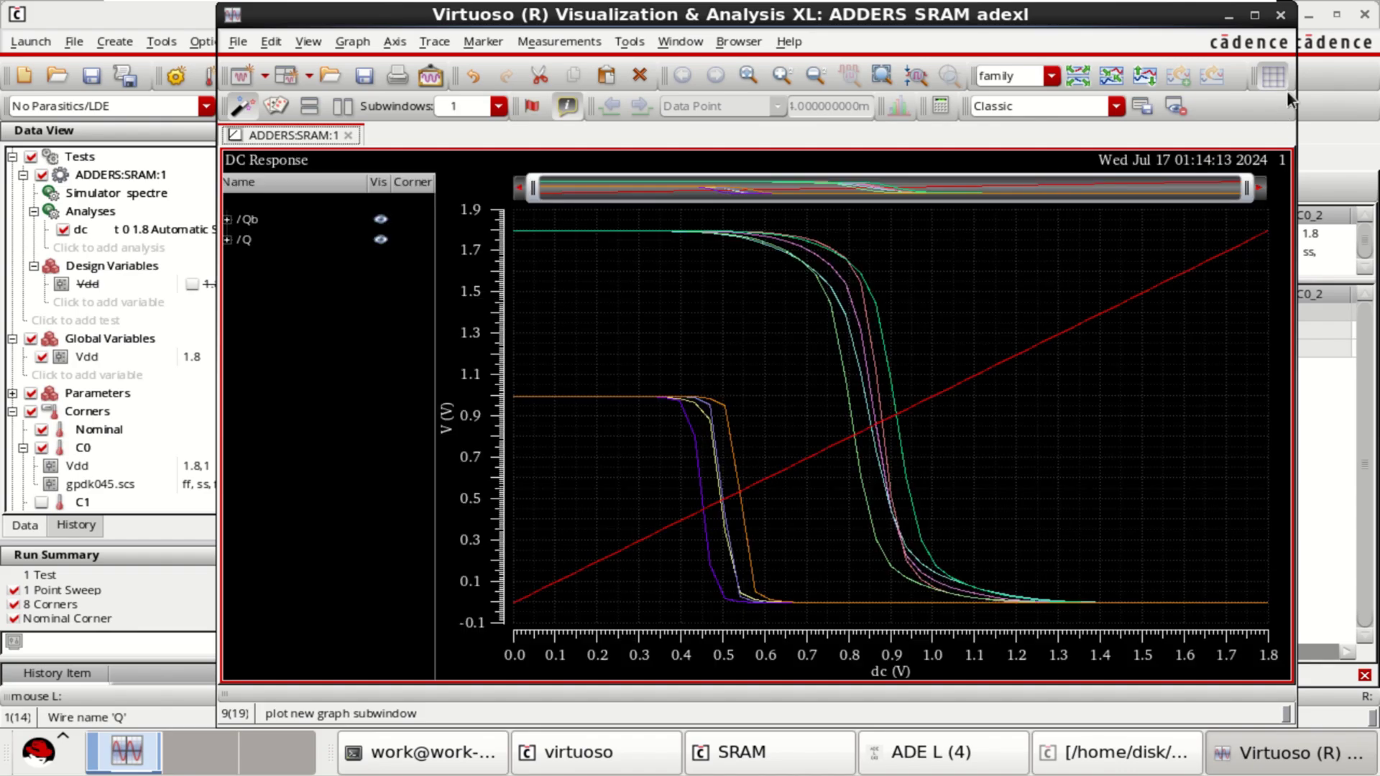
click(1254, 15)
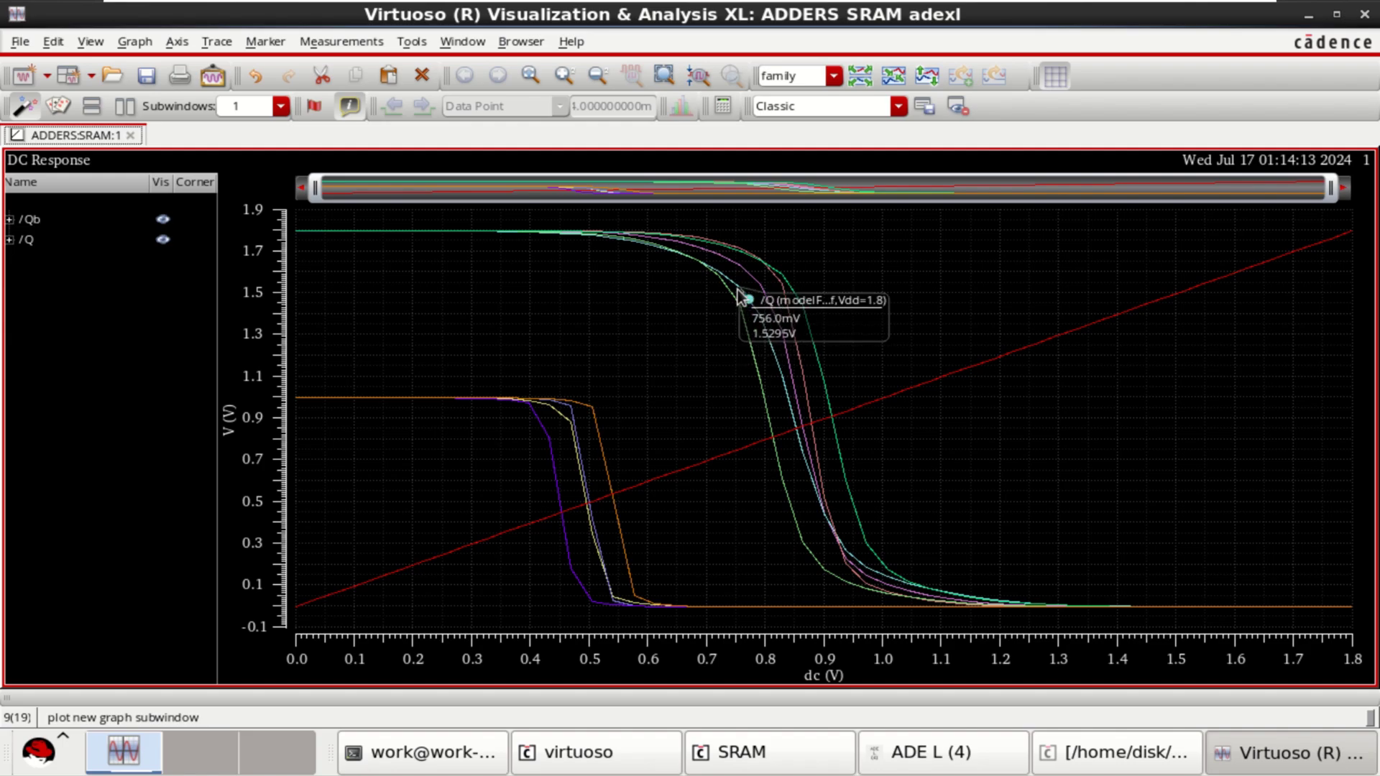
- Highlight the /Qb and /Q traces together and inspect the /Q curve for Vdd=1.8 near the start of the sweep
click(25, 222)
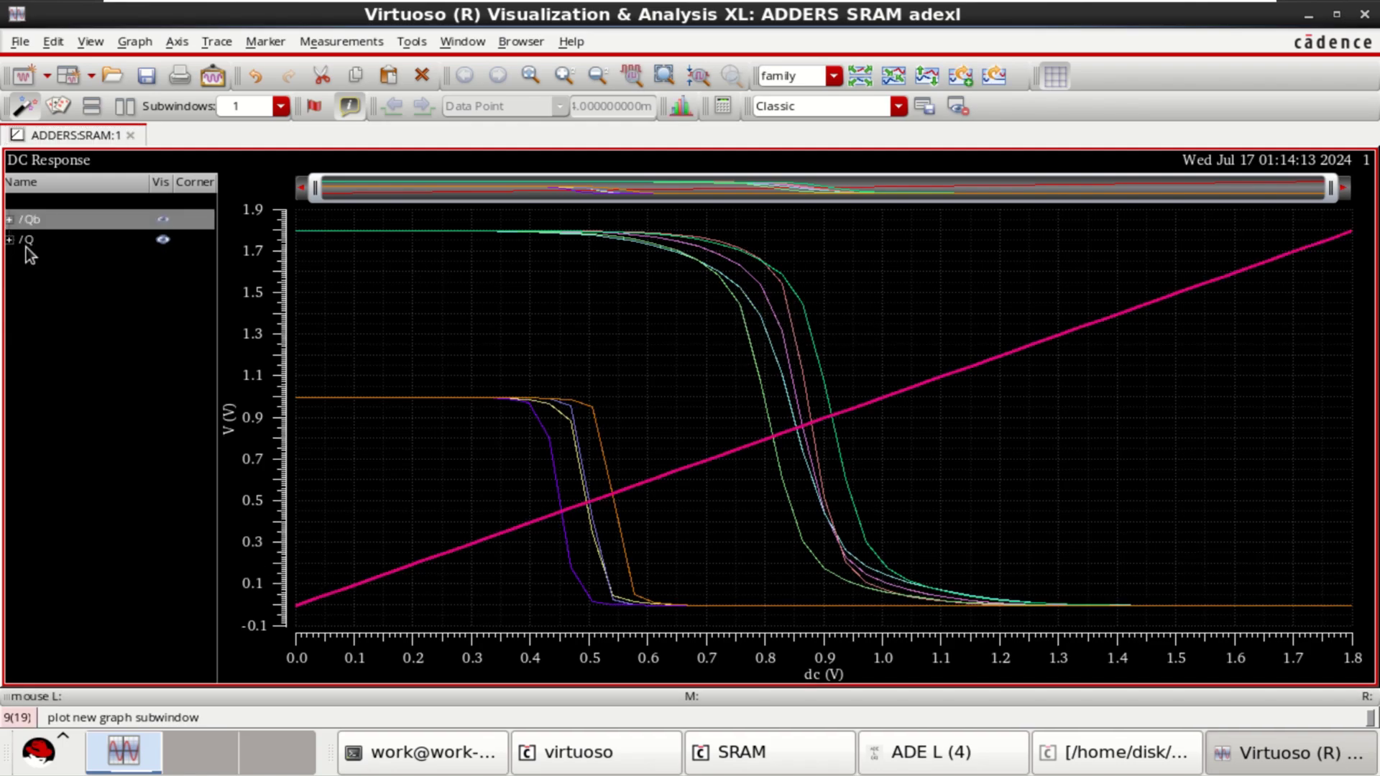
ctrl+click(26, 248)
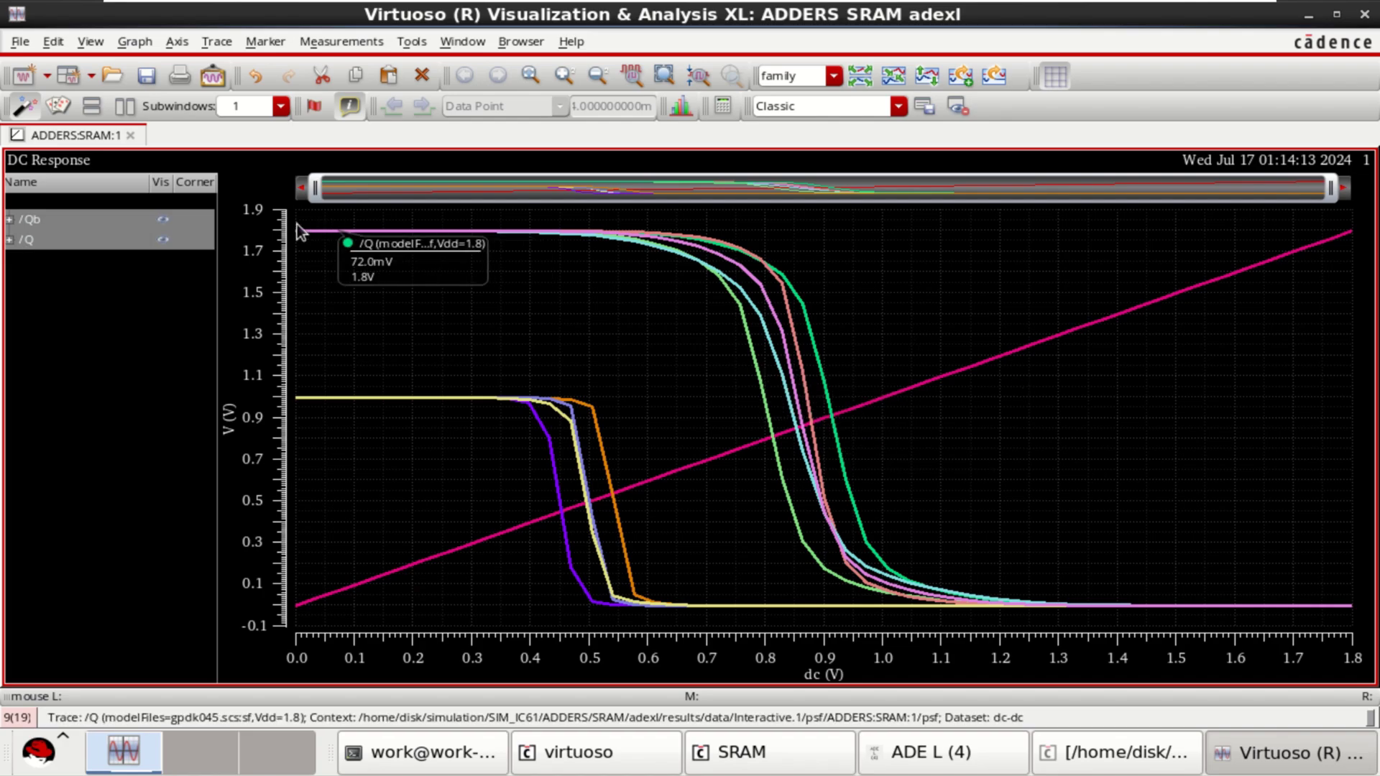
mouse_move(304, 233)
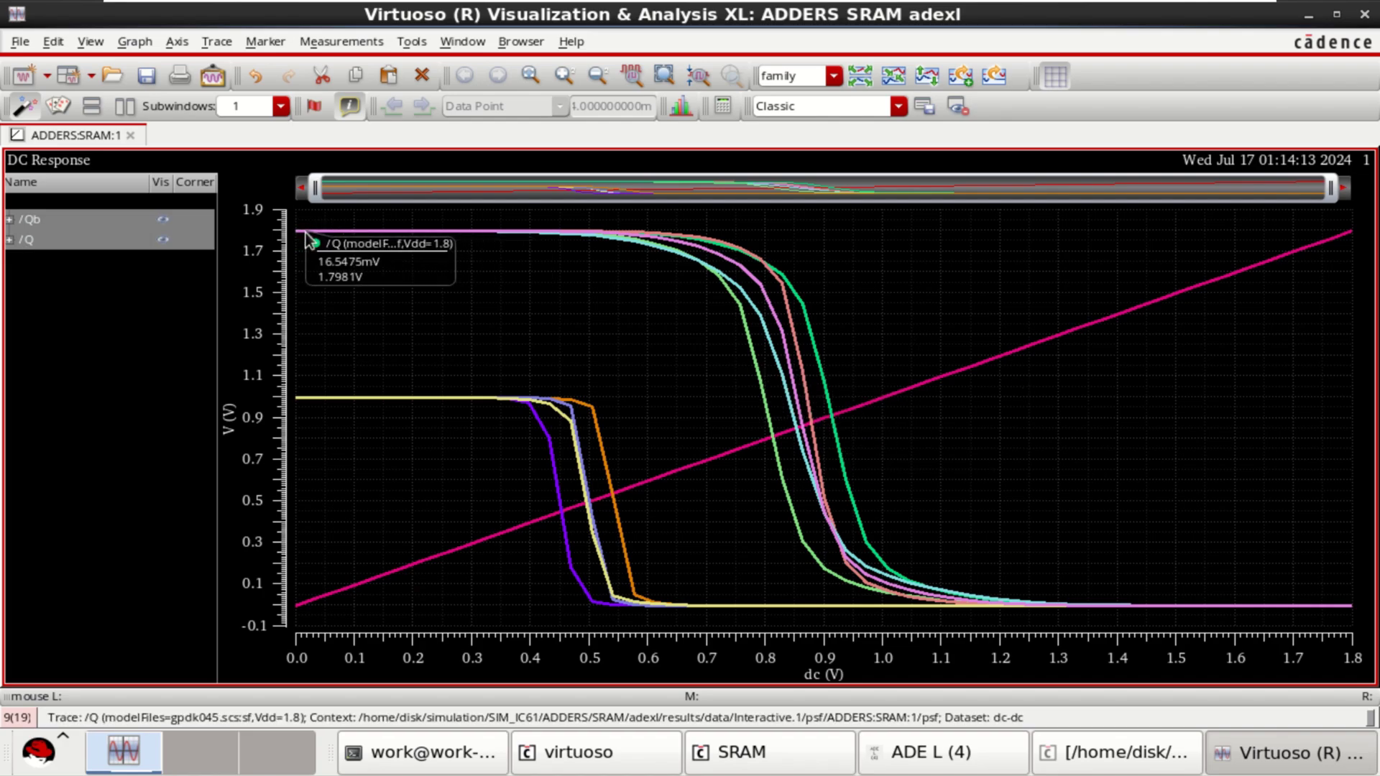